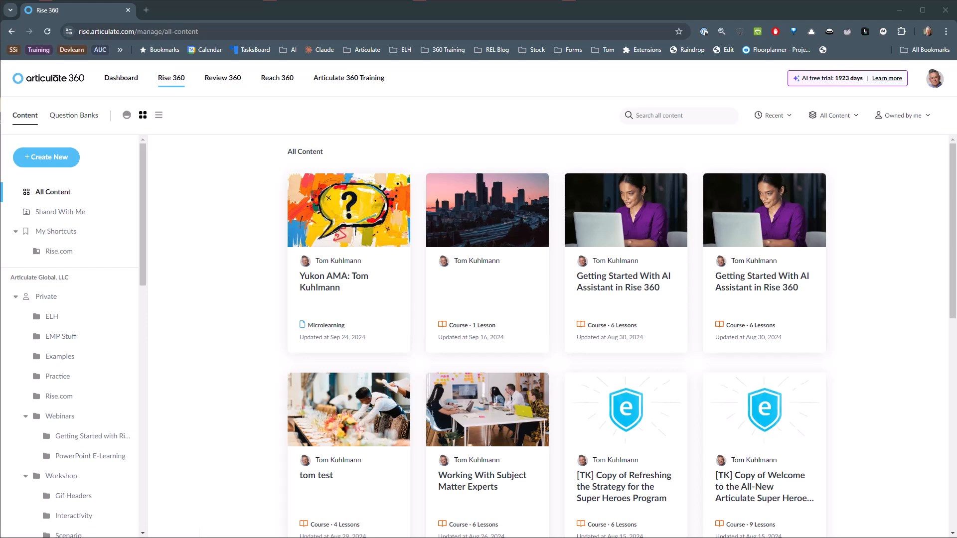
Extract the zizbo PowerPoint file in the Test Content - Ladder Safety folder into its own zizbo folder with 7-Zip.
left_click_drag(0, 164, 534, 107)
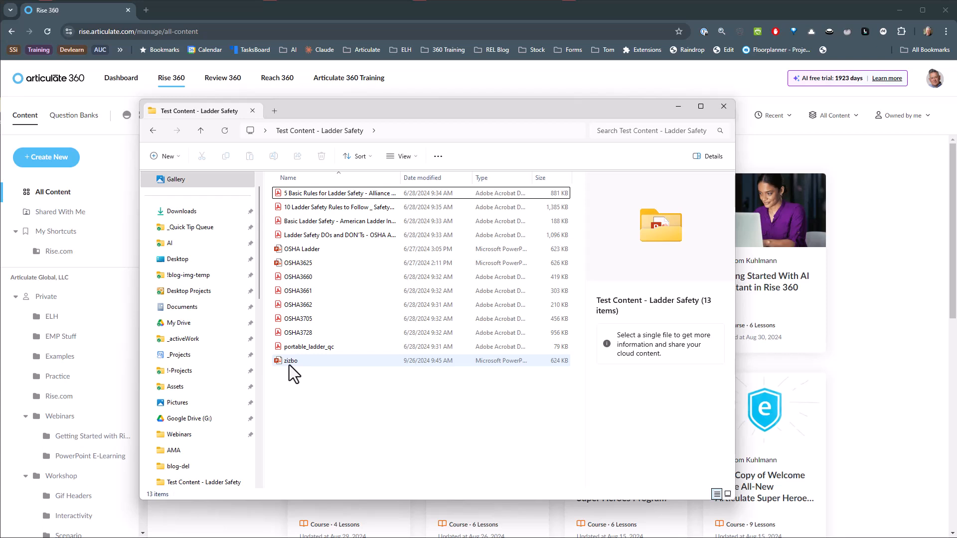
mouse_move(289, 365)
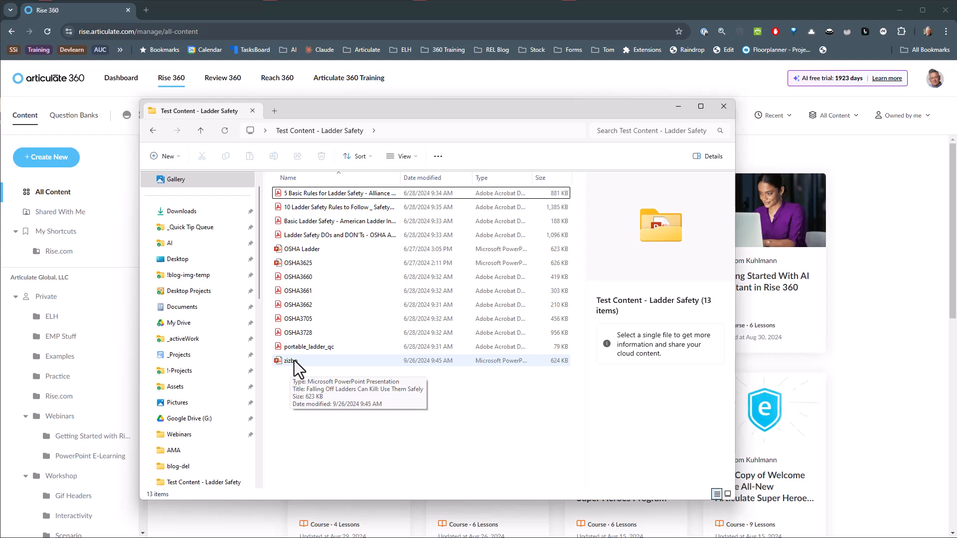
right_click(294, 360)
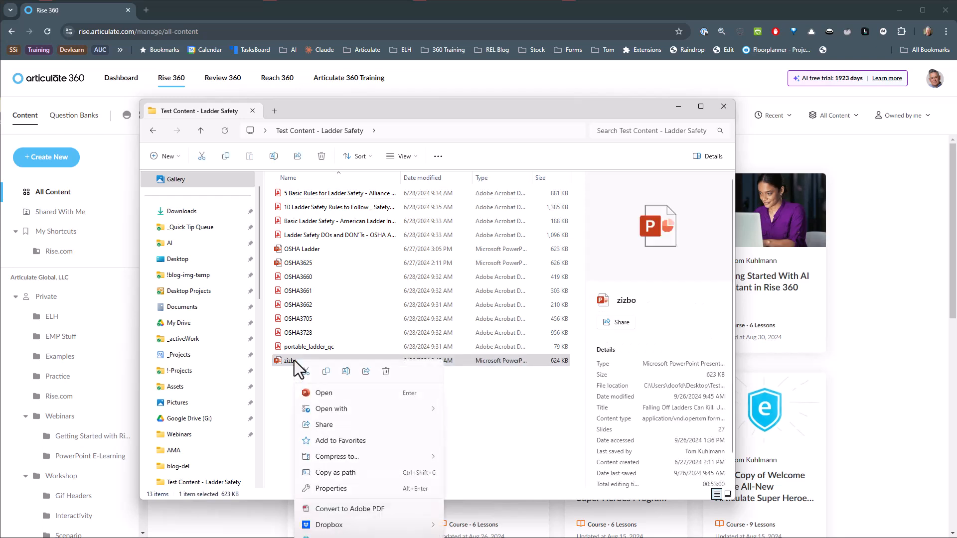
left_click(349, 537)
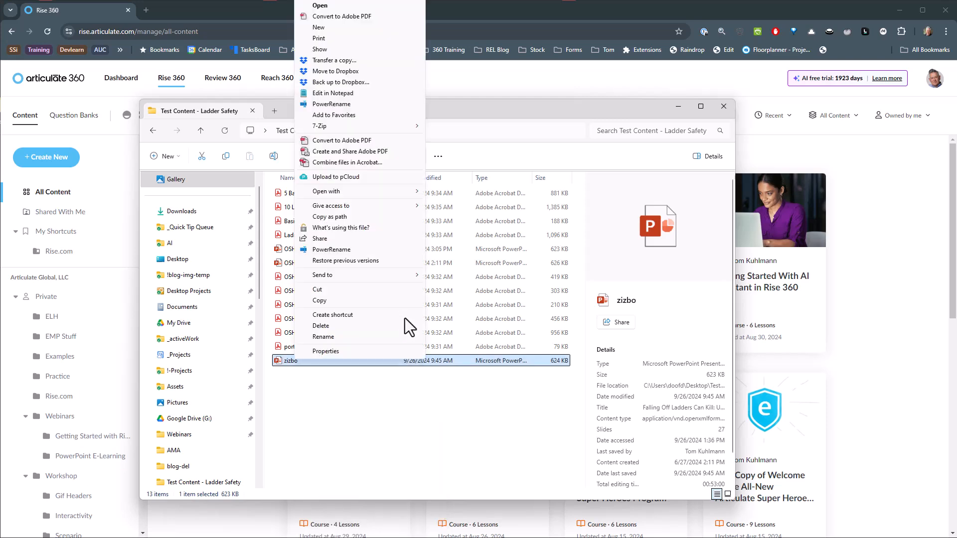
left_click(322, 128)
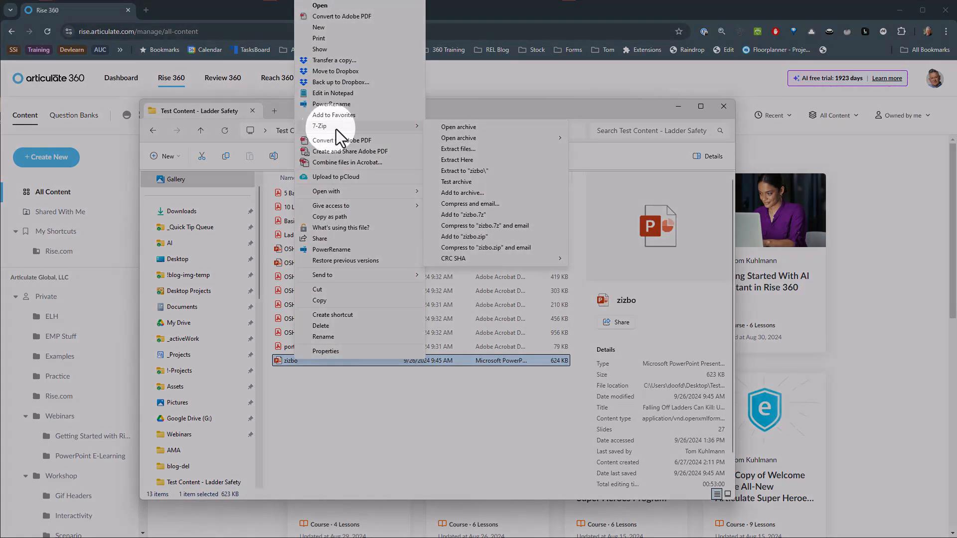
left_click(474, 172)
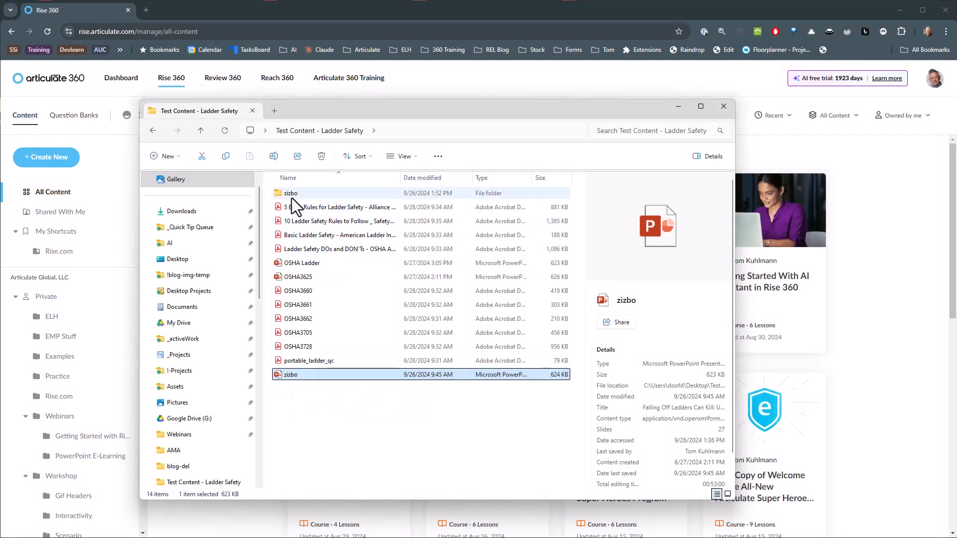
View the images in the extracted zizbo folder's ppt/media subfolder and return to the Test Content - Ladder Safety folder.
double_click(290, 194)
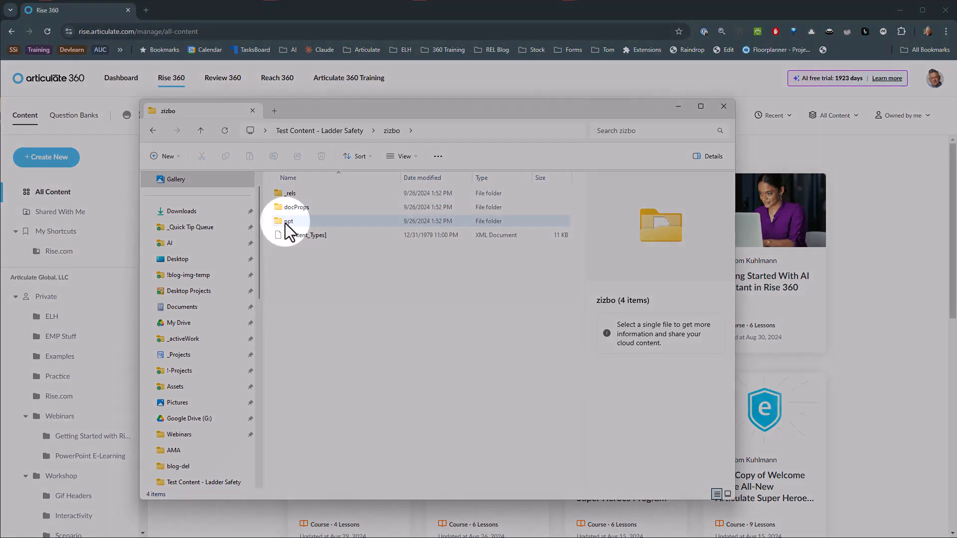
double_click(286, 223)
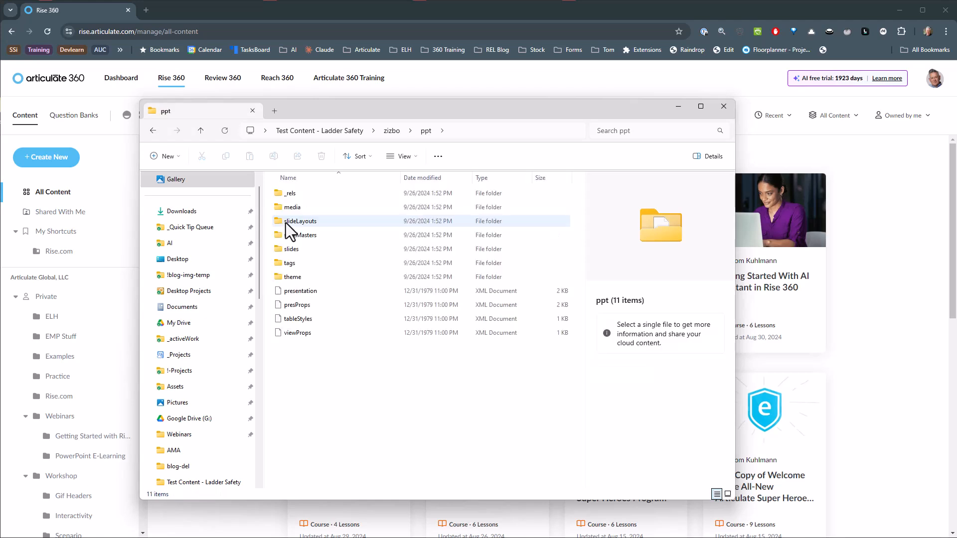
double_click(288, 209)
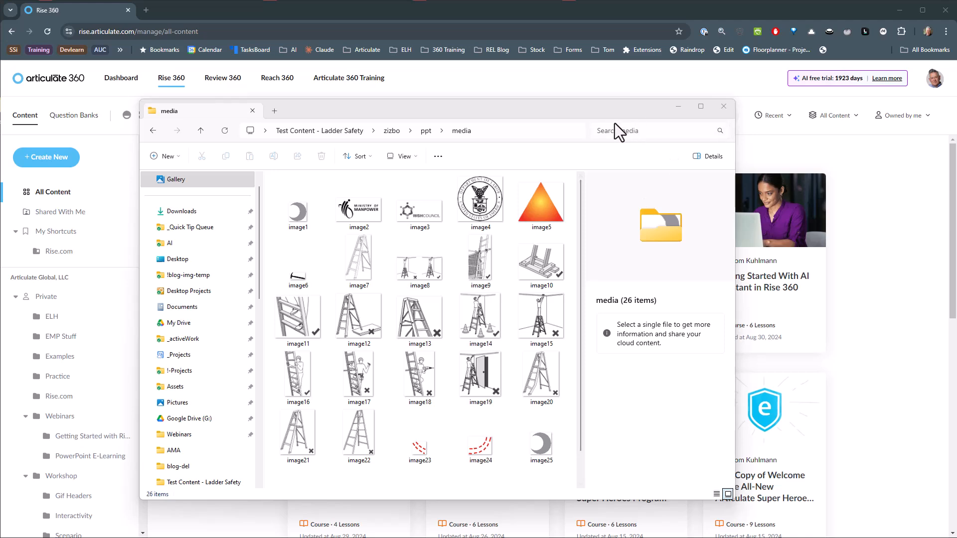
left_click(344, 132)
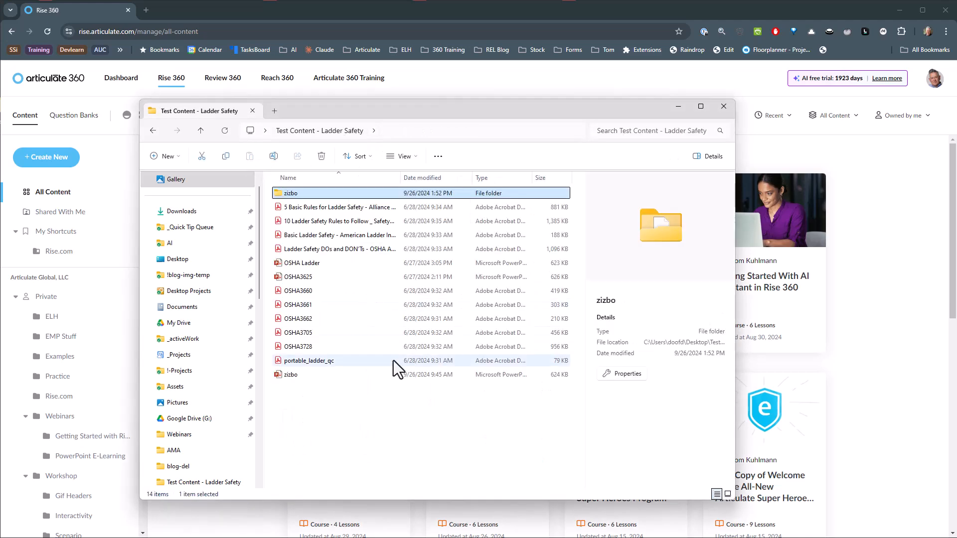
left_click_drag(435, 106, 0, 87)
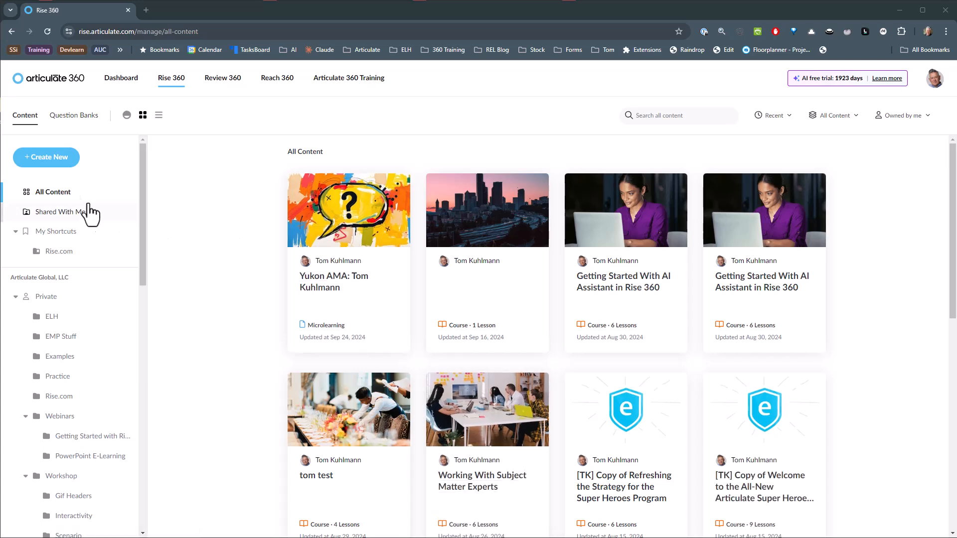
Create a new course in Rise 360 using the Start with AI option.
left_click(44, 160)
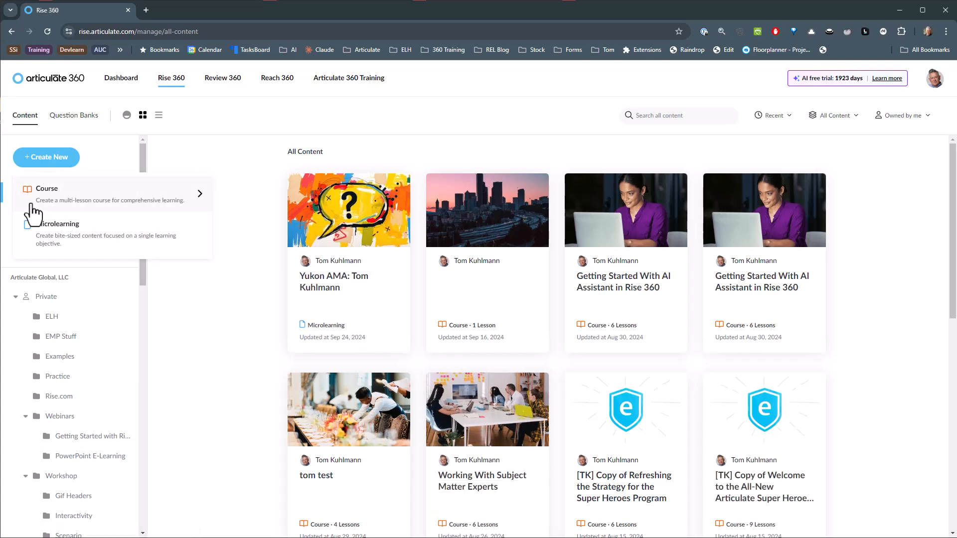
mouse_move(37, 202)
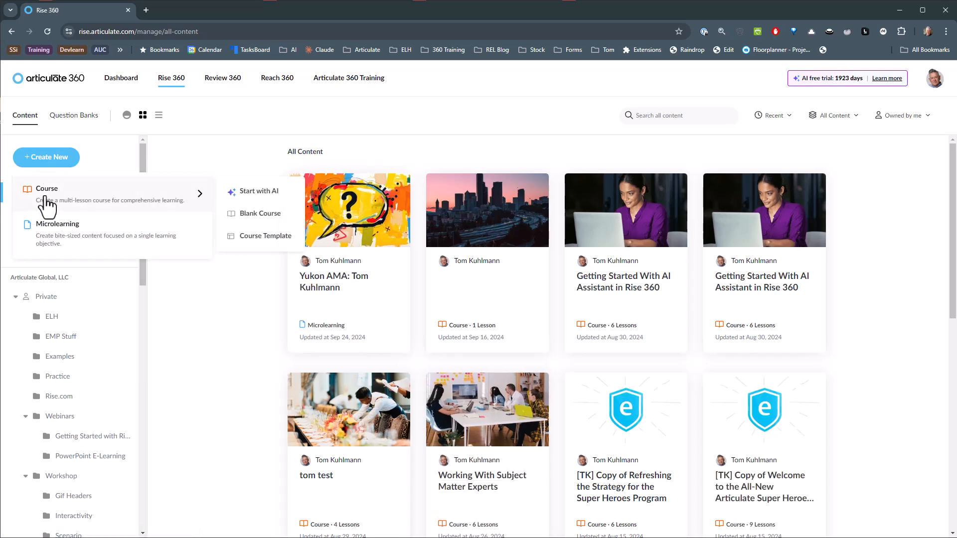
left_click(262, 196)
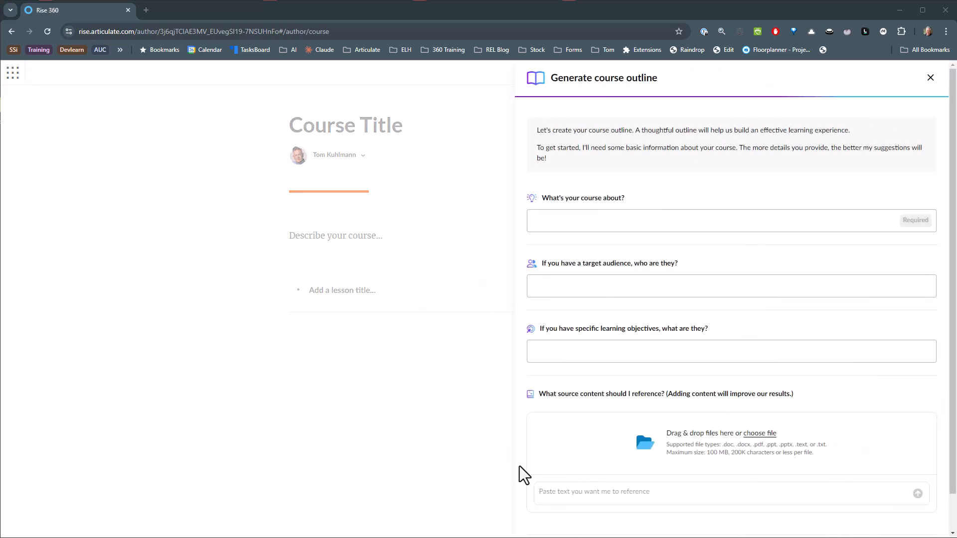
Describe the course topic as "Zizbo safety awareness for middle school children".
left_click(571, 220)
type("Zizbo safet")
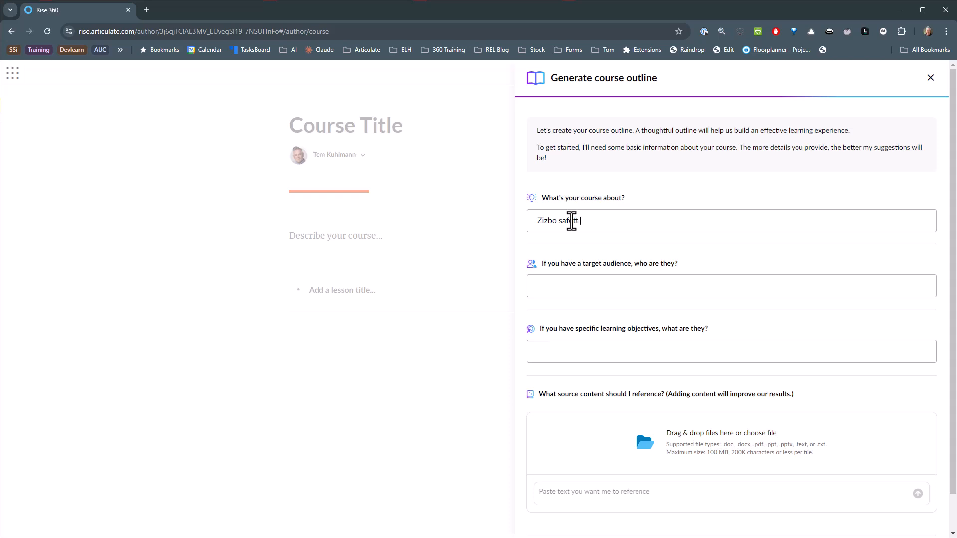
type("y aware")
key("BackSpace")
key("BackSpace")
type("areness for middle scho")
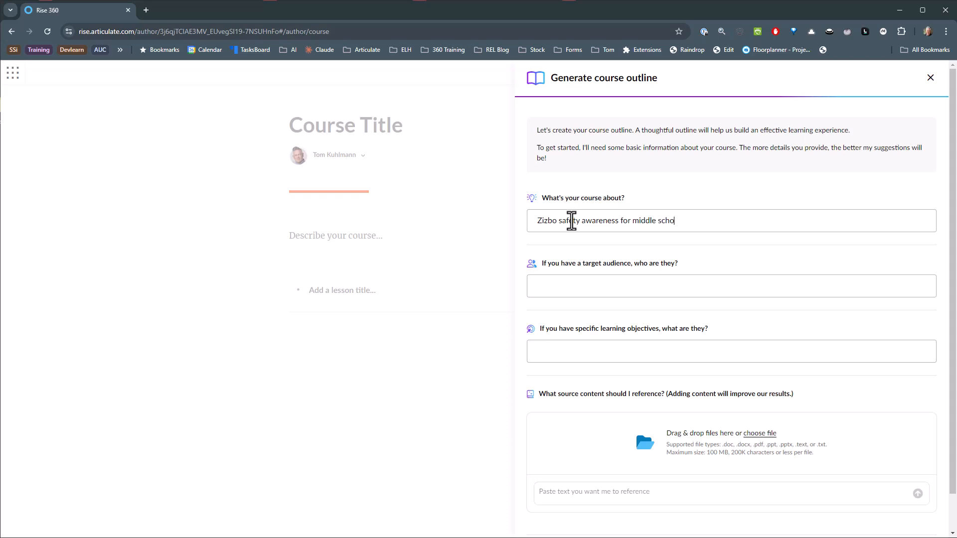
type("ol children")
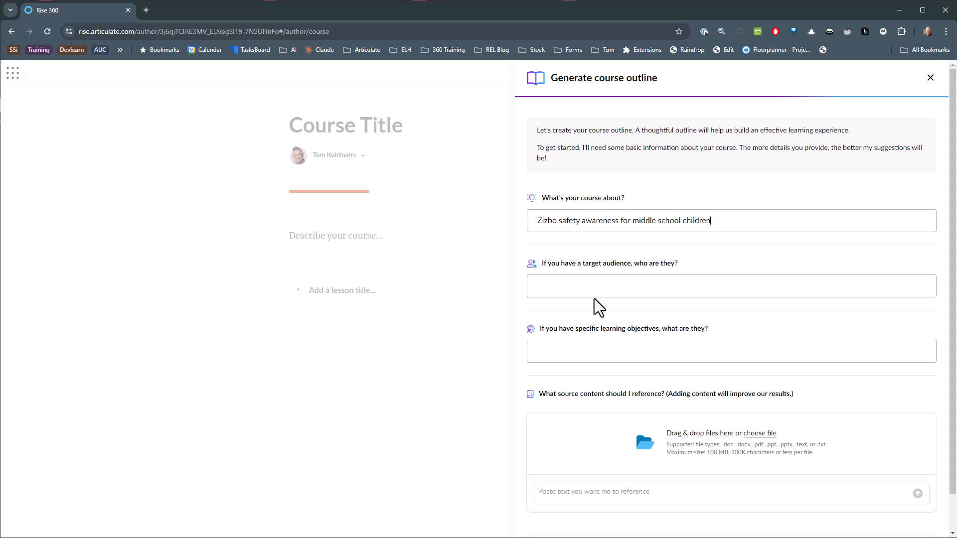
Set the course's target audience to "beginners and students".
left_click(584, 287)
type("beginners and students")
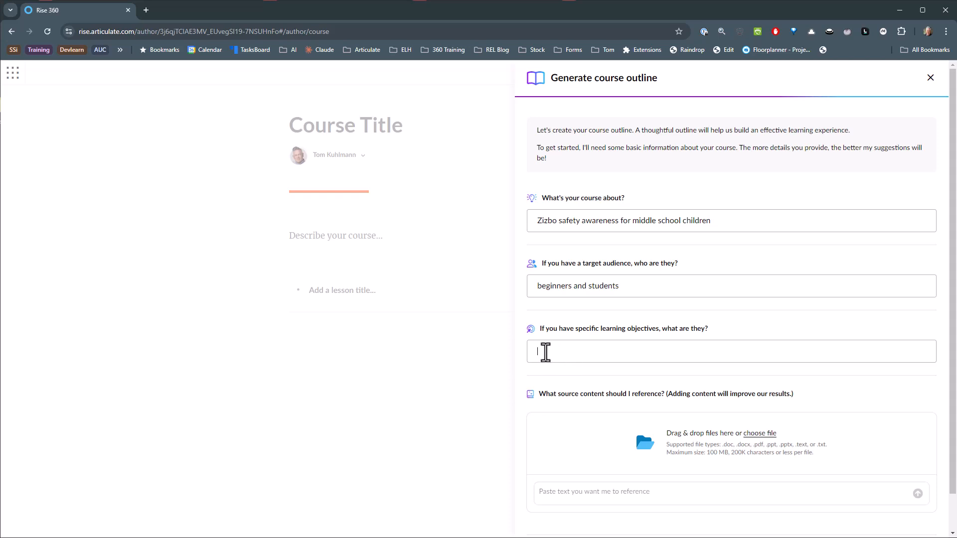
Enter "A clear understanding of zizbo safety in a workplace" as the course's learning objective.
type("A clear understanding of zizbo safety in")
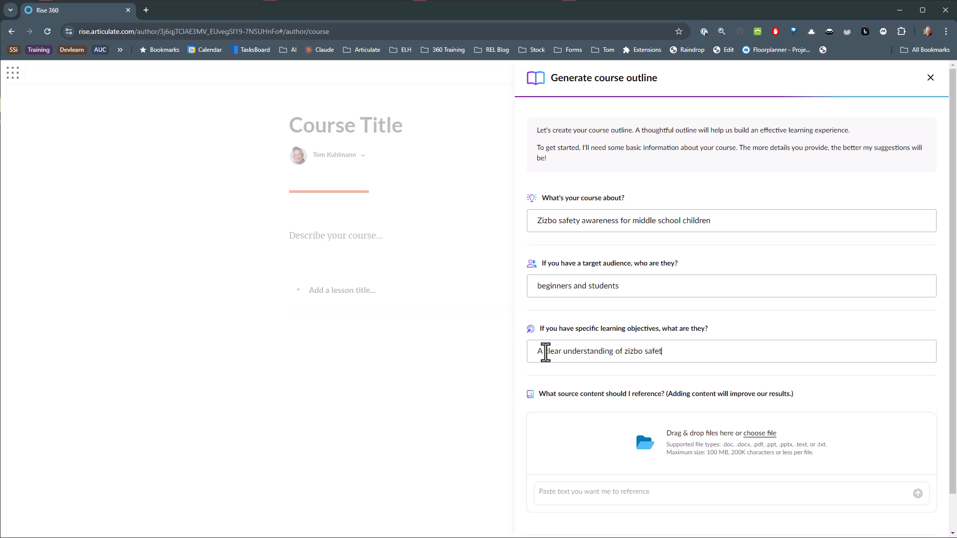
type(" a workplace")
Add zizbo.pptx from the Test Content - Ladder Safety folder as source content for the course outline.
left_click_drag(947, 132, 680, 96)
left_click_drag(1, 299, 635, 431)
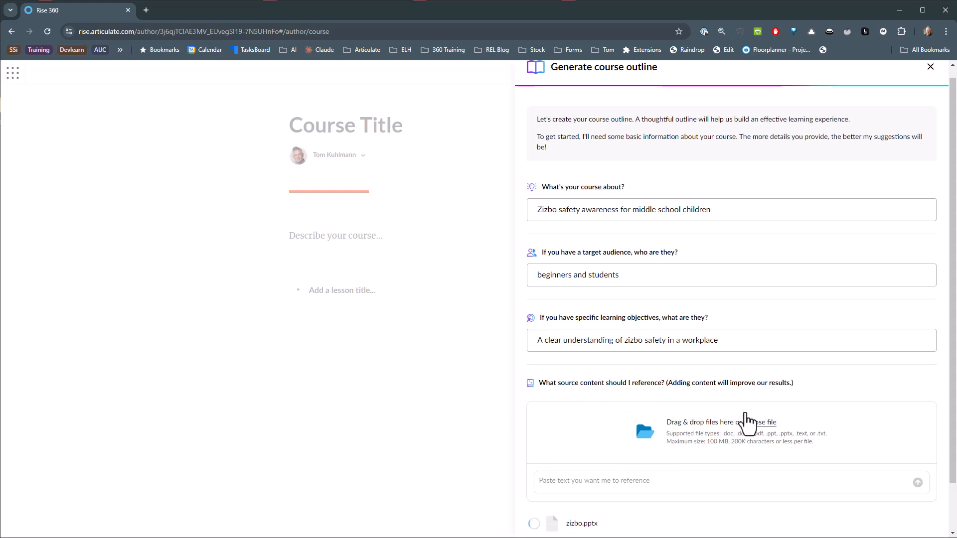
mouse_move(593, 472)
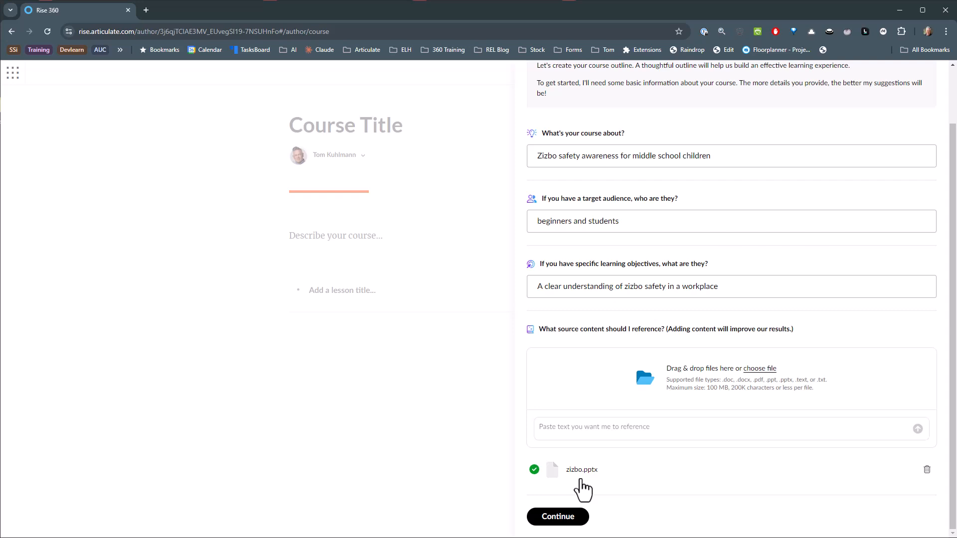
Submit the course details and choose the suggested title "Zizbo Safety Basics for Young Learners".
left_click(559, 518)
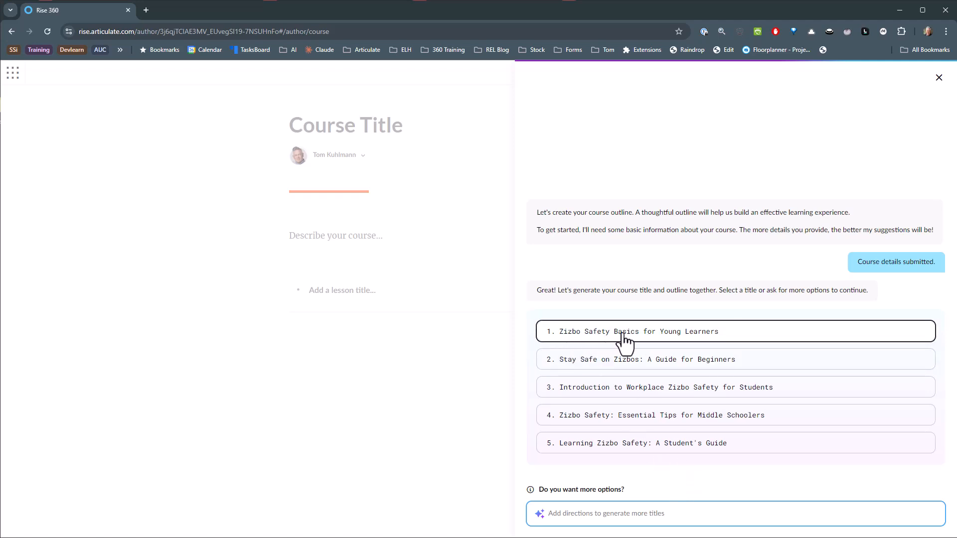
left_click(713, 332)
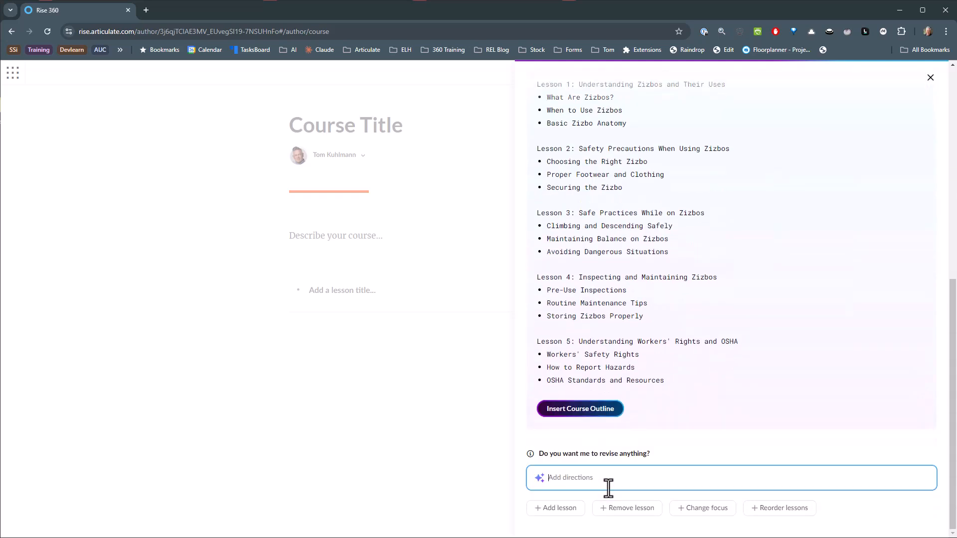
scroll(664, 369, "up", 3)
Request an outline revision with "Remove this lesson: 5. Also simplify the outline for younger students".
left_click(629, 509)
type("5. Also simplify the outline")
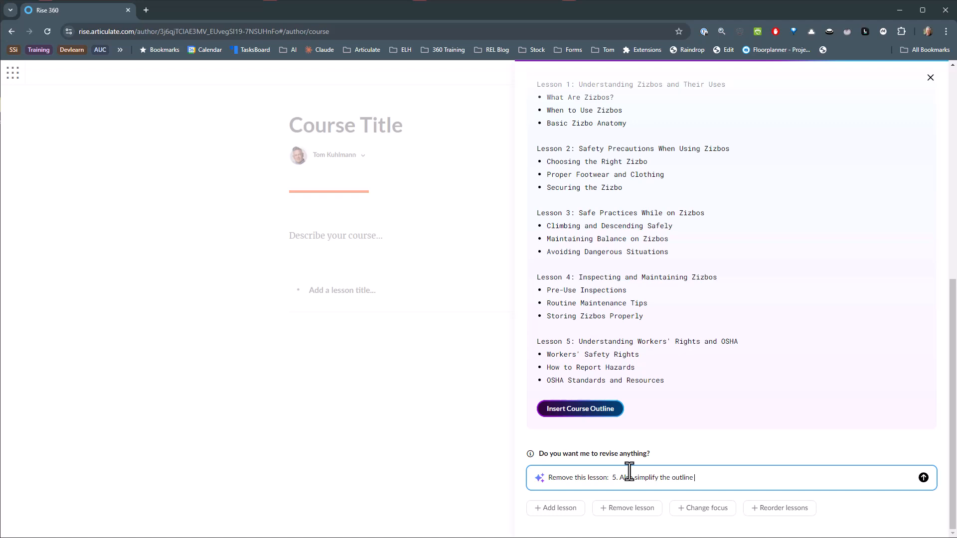
type(" for younger students")
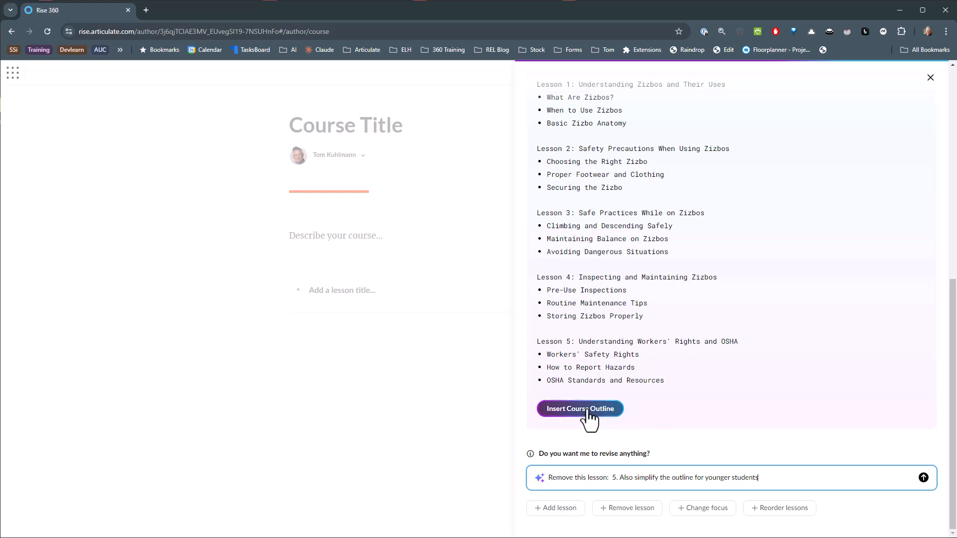
left_click(924, 478)
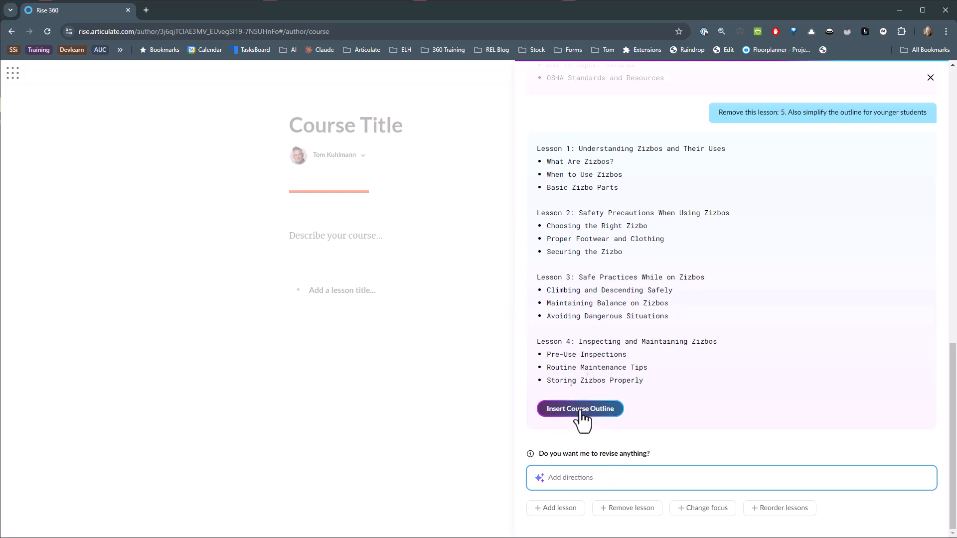
Insert the revised course outline and create a lesson for "Understanding Zizbos and Their Uses".
left_click(563, 408)
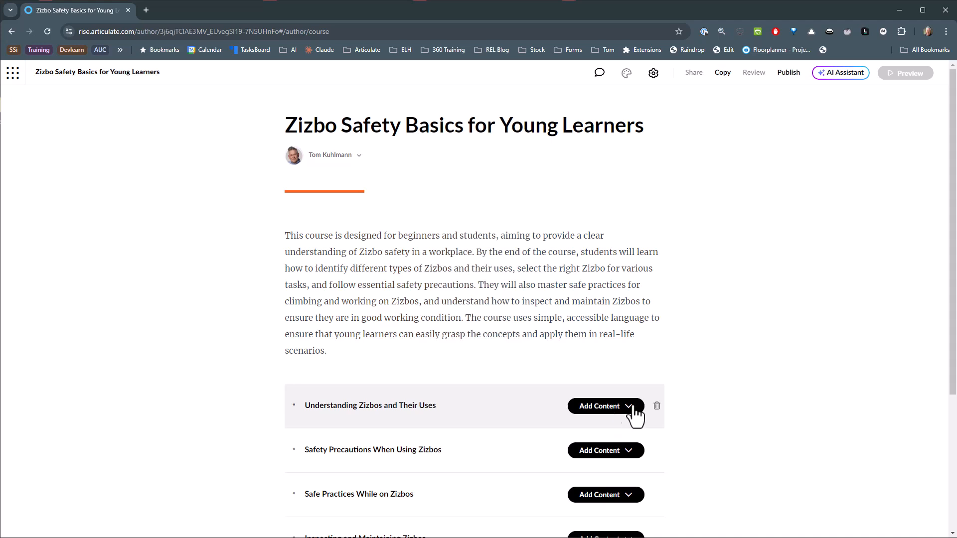
scroll(427, 352, "down", 3)
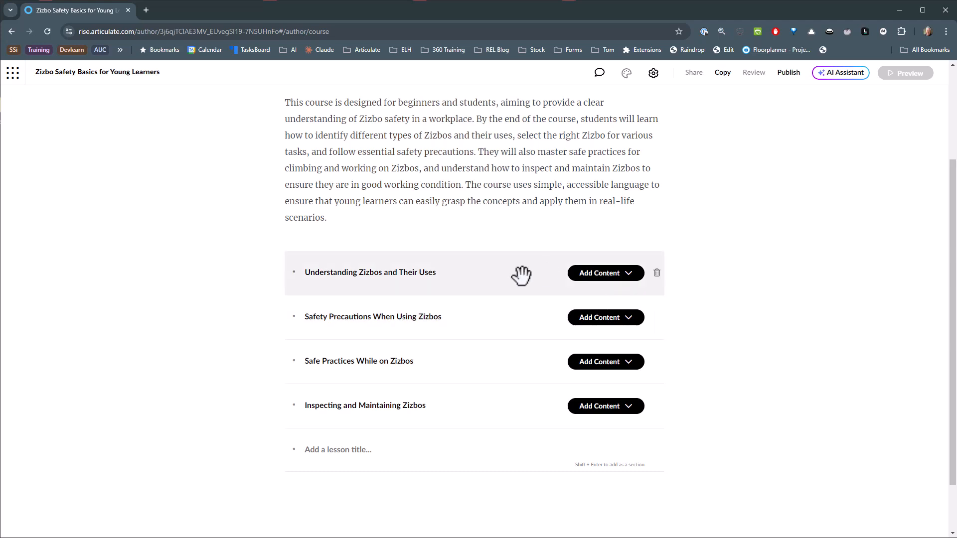
left_click(612, 278)
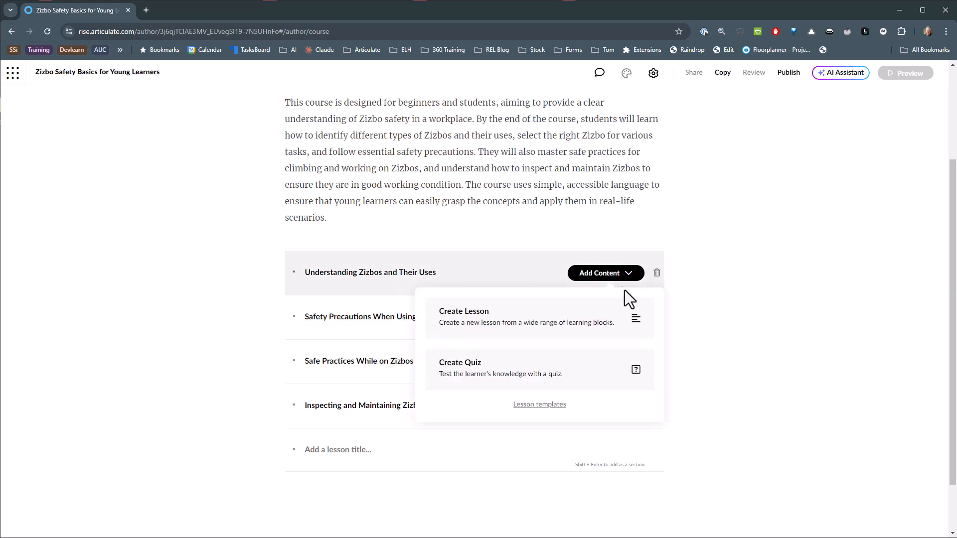
left_click(486, 331)
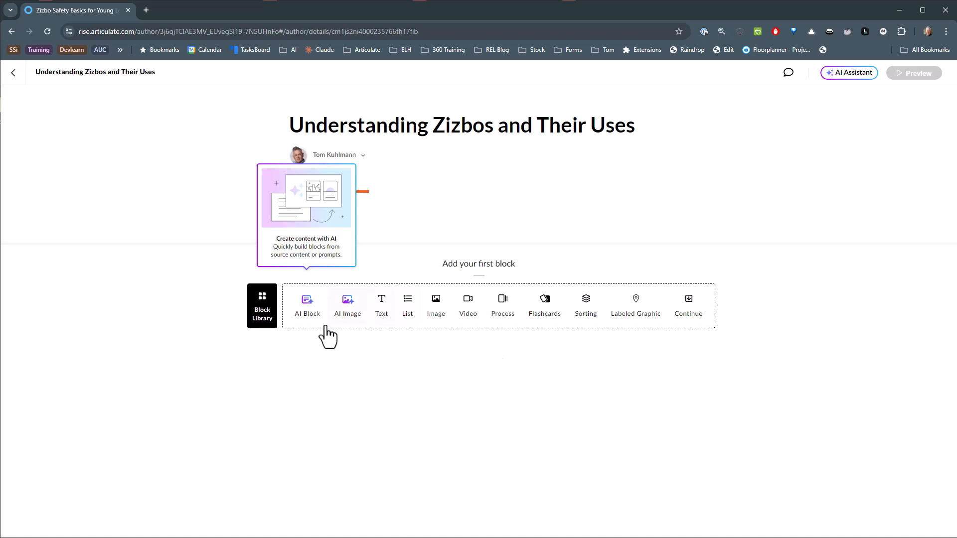
Generate an AI Paragraph block about "Introduction for the lesson. Create a brief intro and three bullet point objectives for the lesson".
left_click(309, 314)
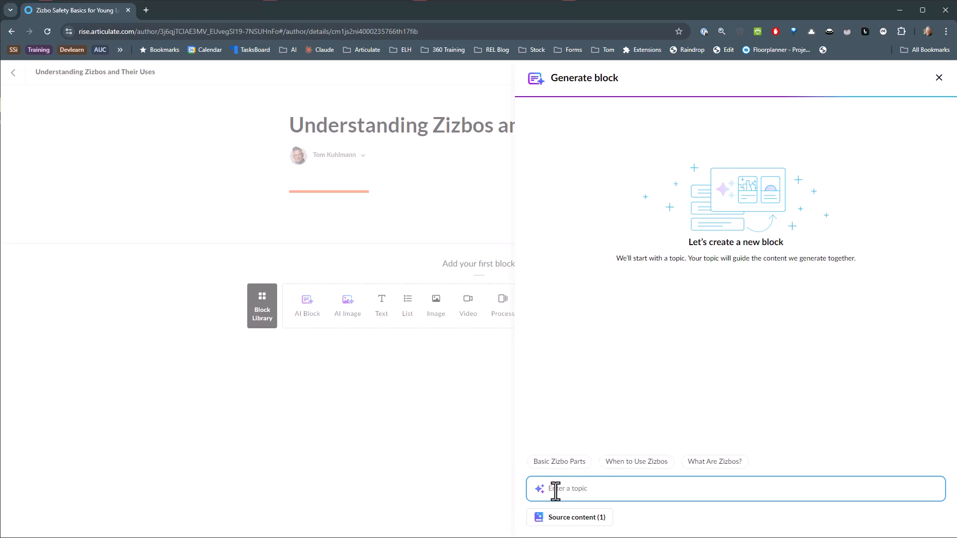
type("Introduction for the lesson. Create a brief intro and ")
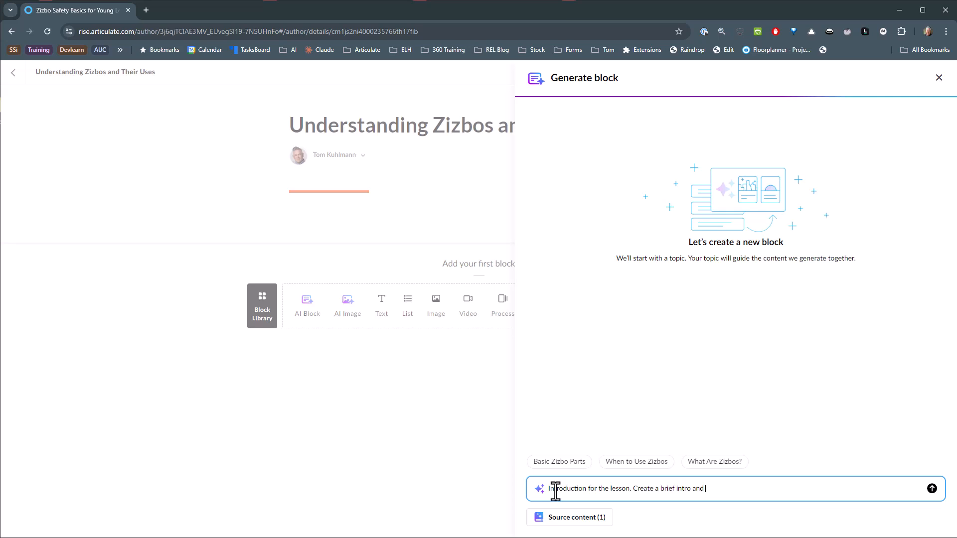
type("three bullet point objectives for the lesson")
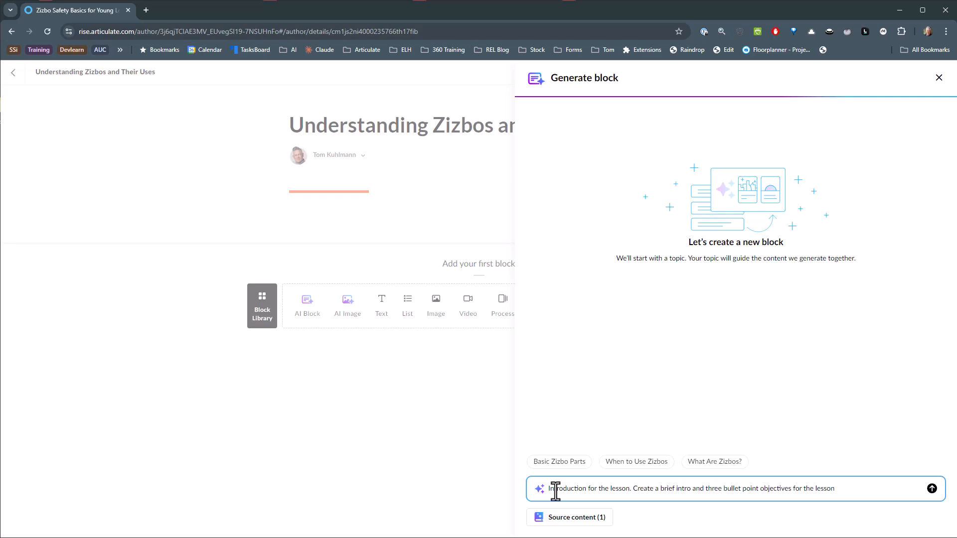
left_click(931, 489)
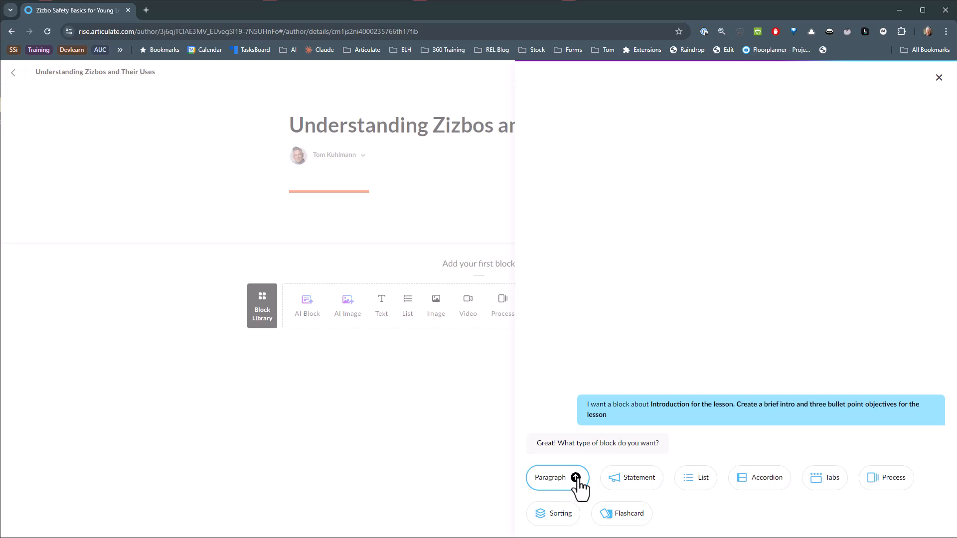
left_click(578, 489)
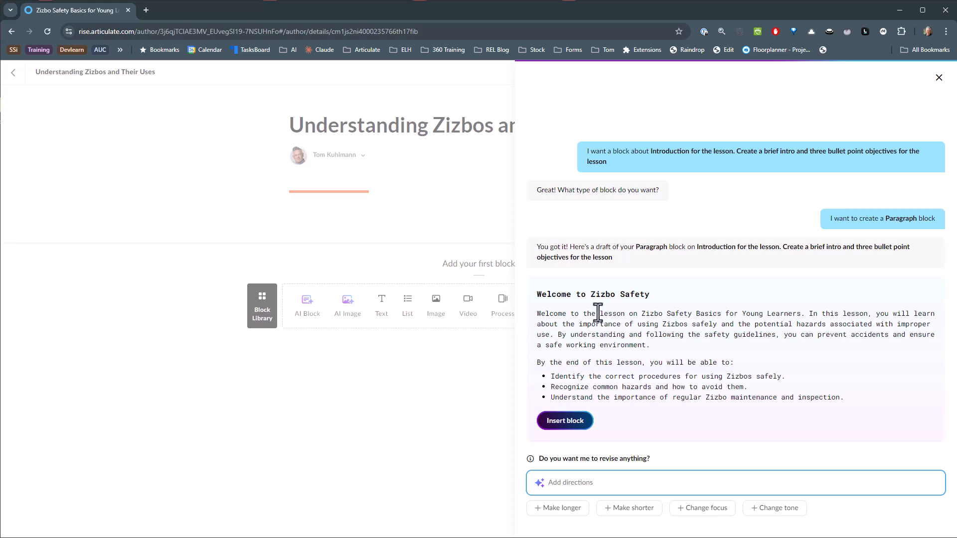
Insert the generated introduction block and replace "Understand" with "Explain" in the third lesson objective.
left_click(566, 422)
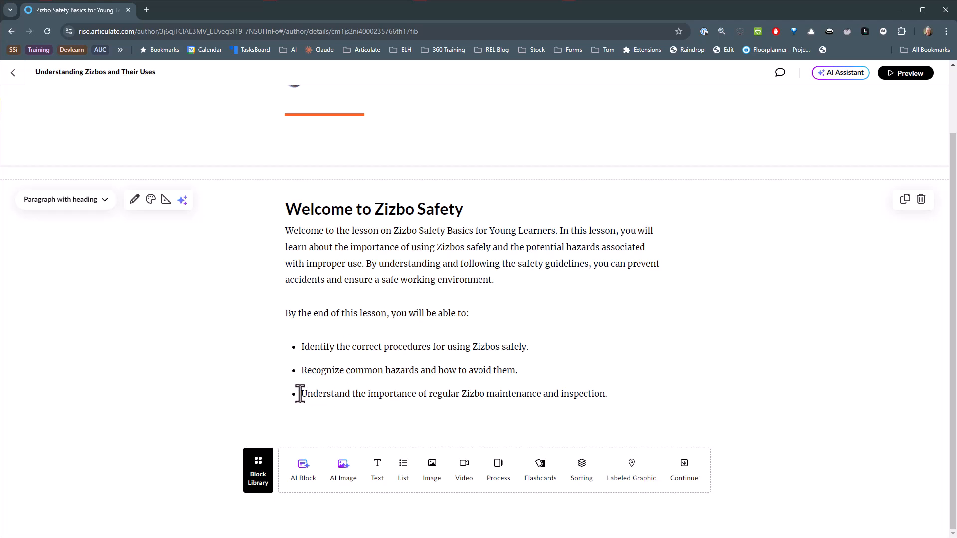
left_click_drag(301, 394, 349, 394)
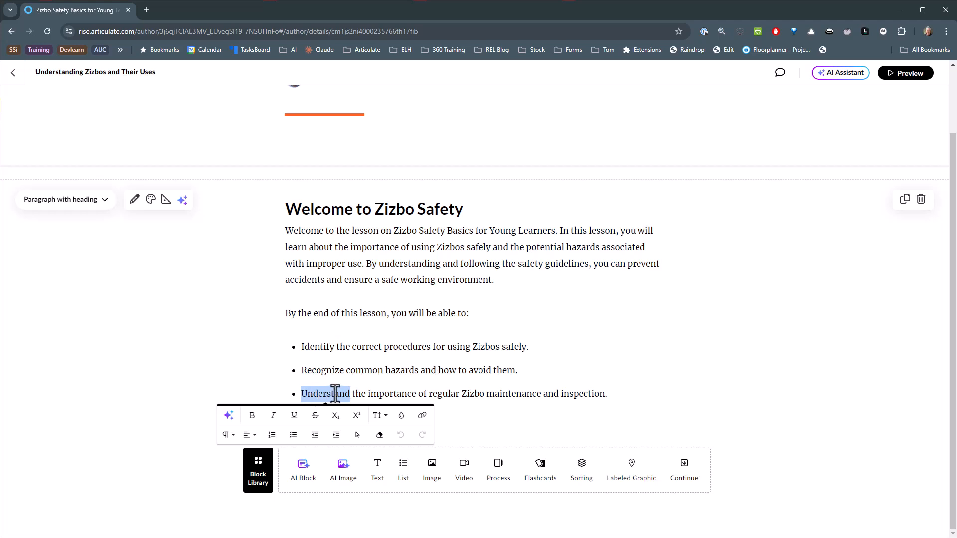
type("Expla")
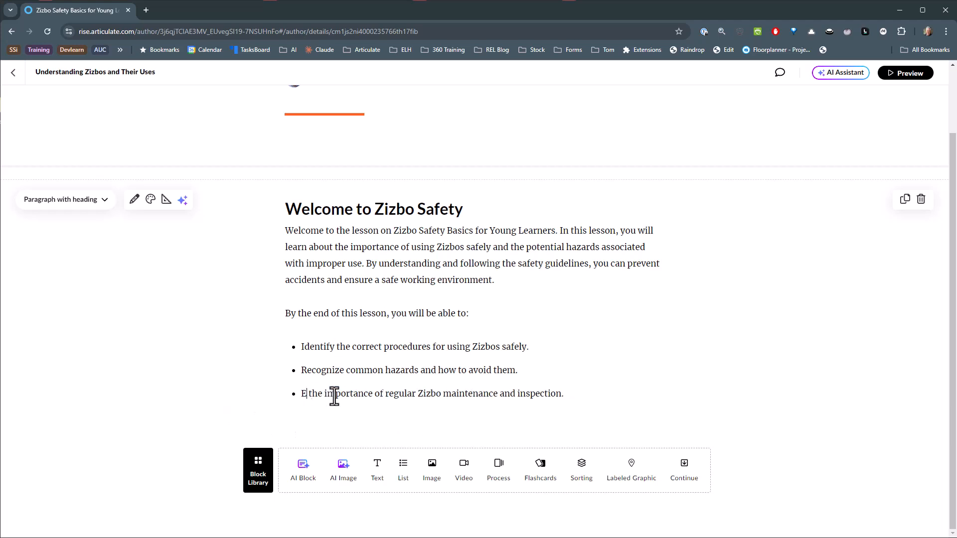
type("in")
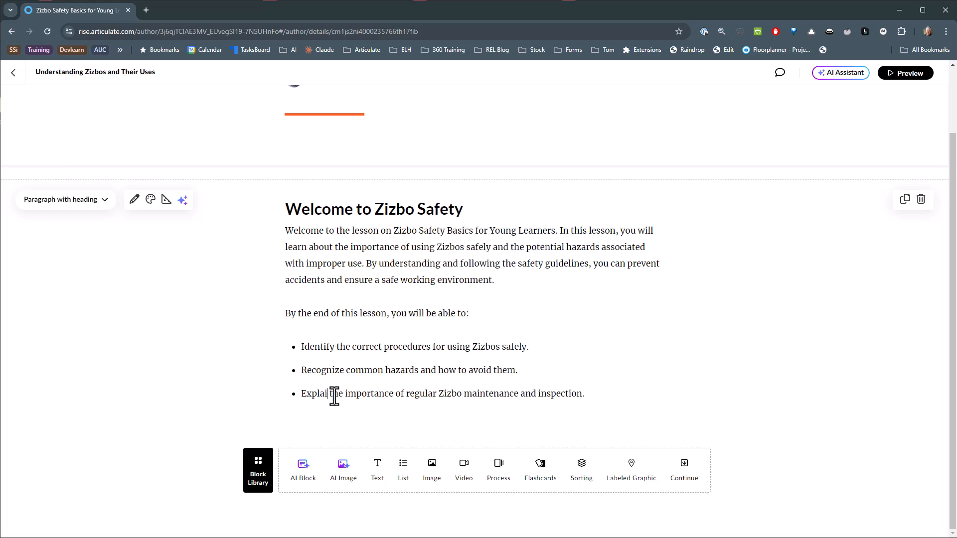
left_click(607, 391)
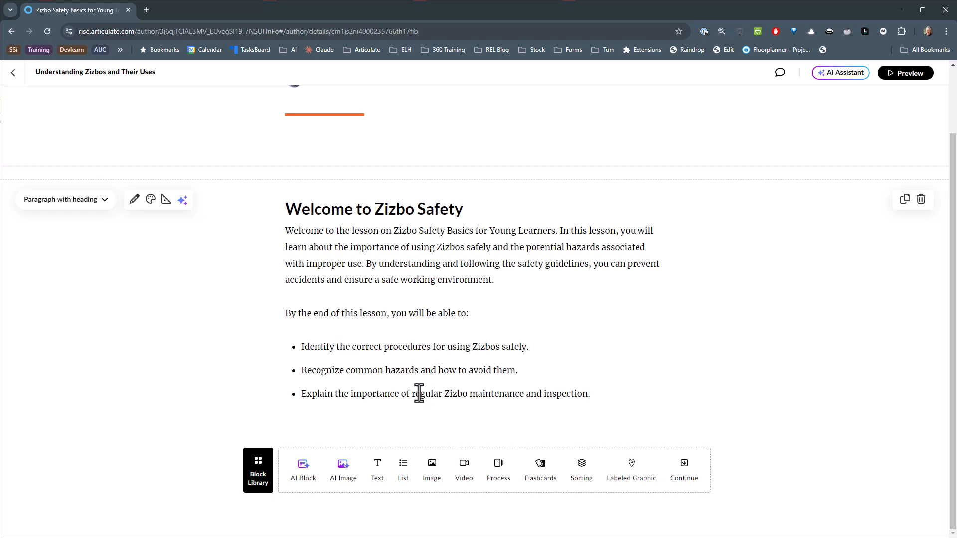
Generate and insert an AI Accordion block about "Basic Zizbo Parts" using the proposed outline, and check its first item.
left_click(303, 471)
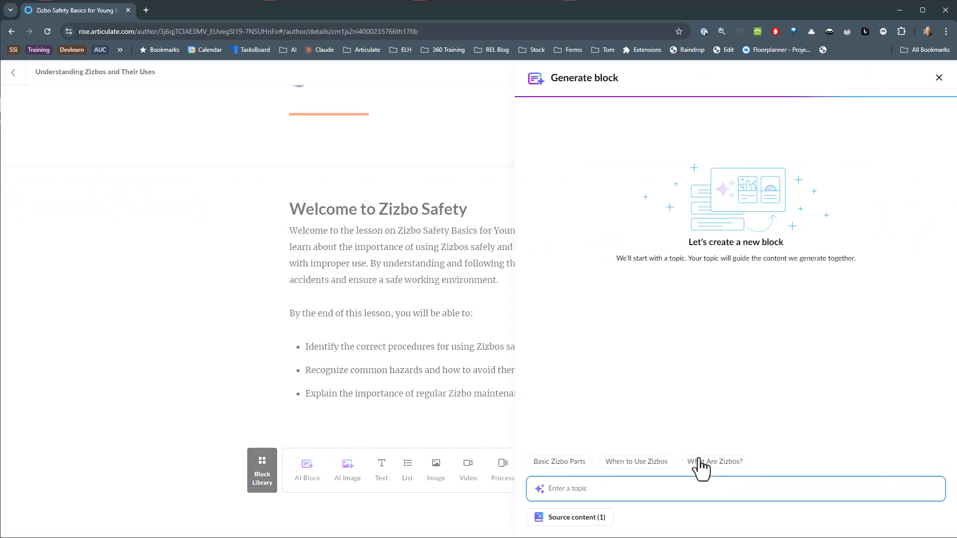
left_click(562, 464)
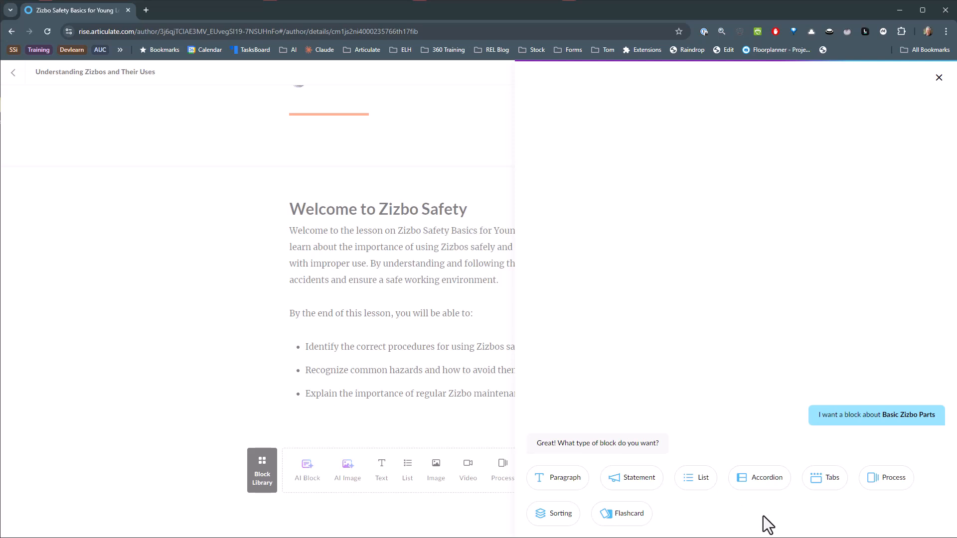
left_click(751, 483)
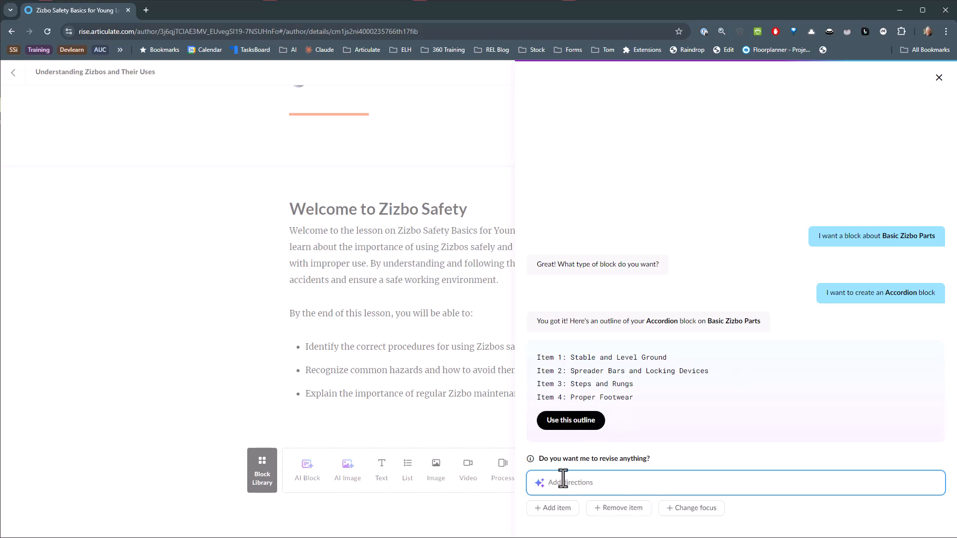
left_click(570, 423)
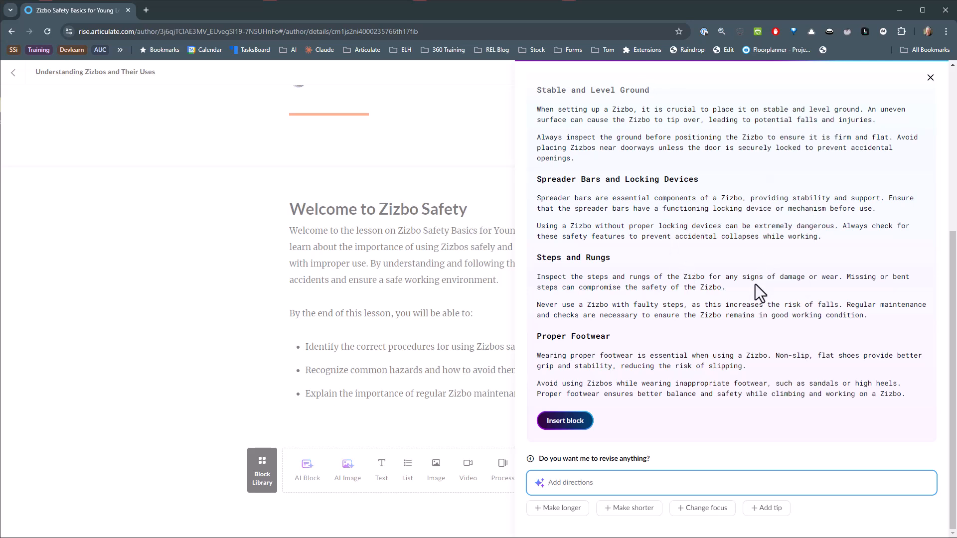
left_click(568, 423)
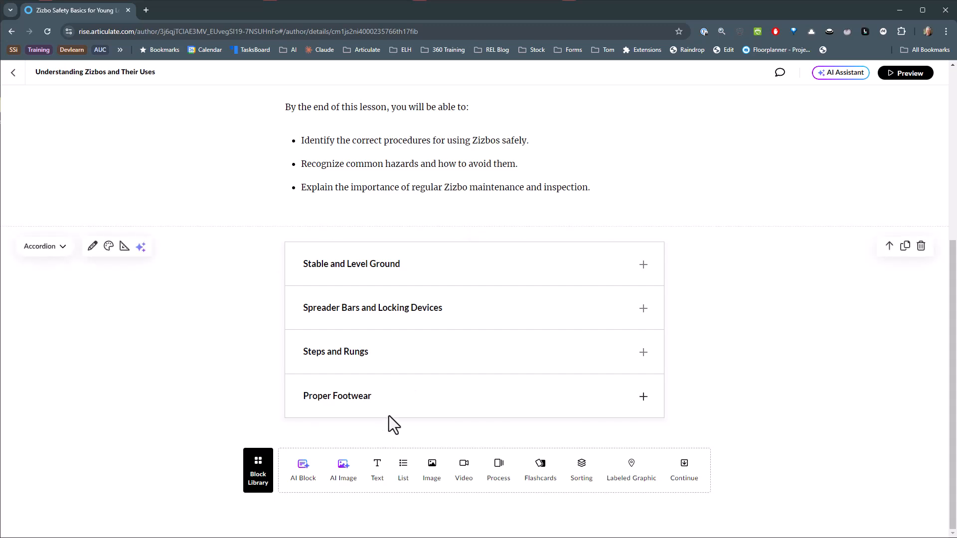
left_click(642, 274)
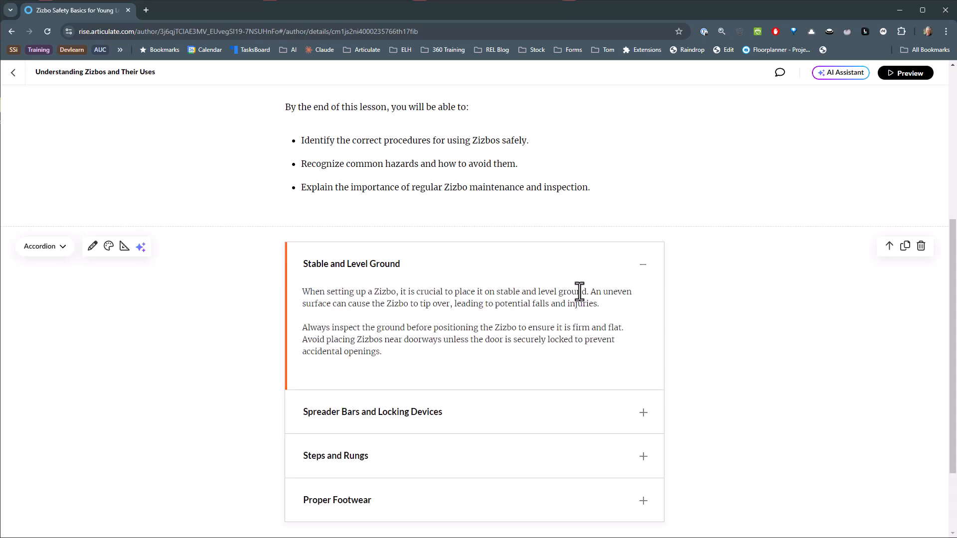
left_click(642, 266)
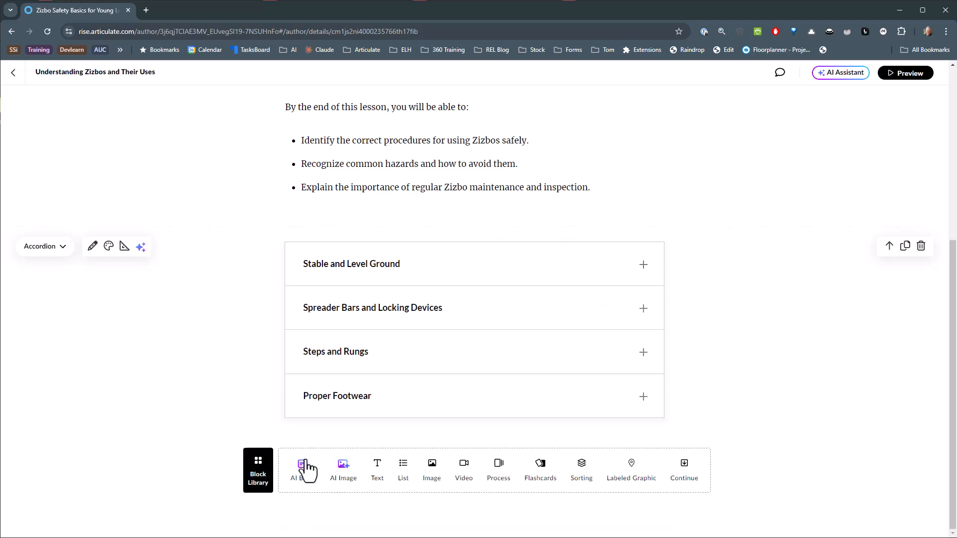
Generate and insert an AI Flashcard block about "When to Use Zizbos", and flip all six cards to check their backs.
left_click(304, 471)
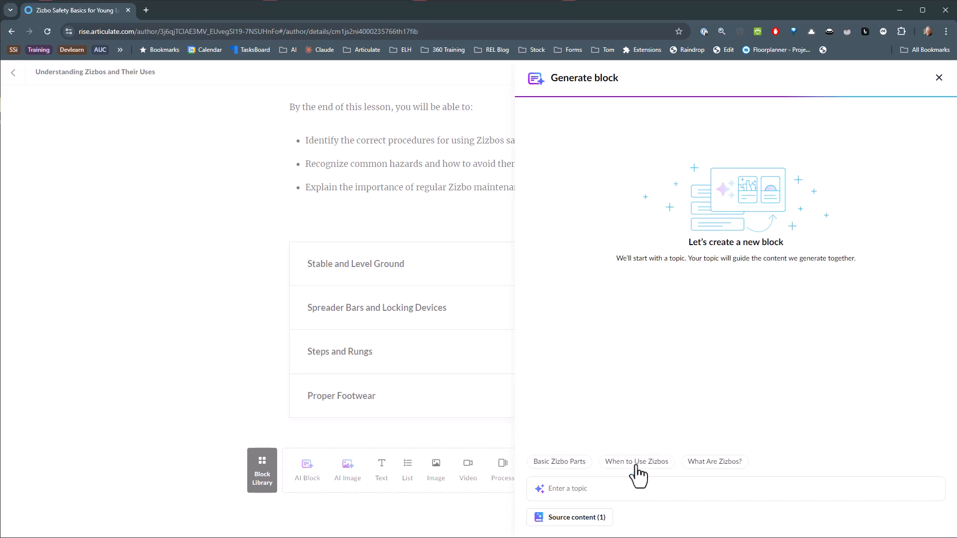
left_click(631, 467)
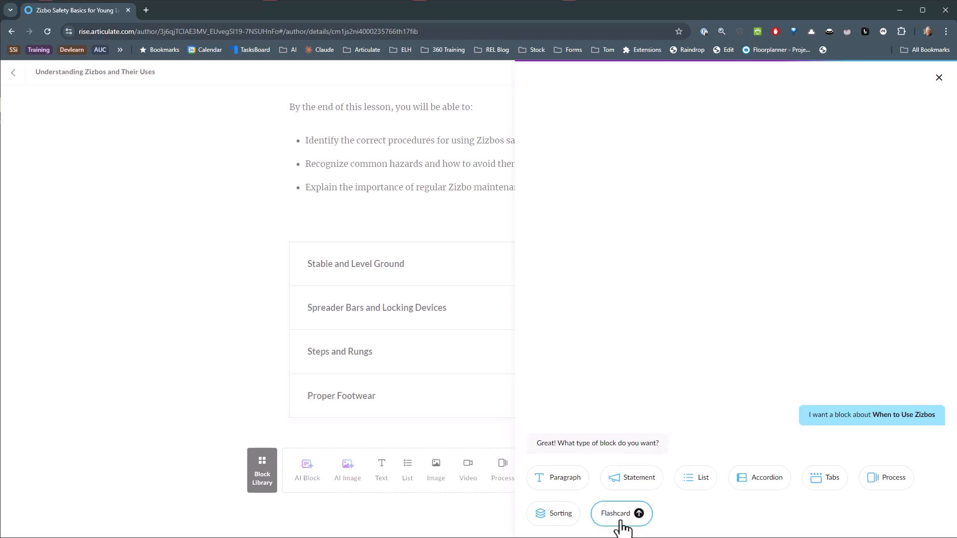
left_click(649, 520)
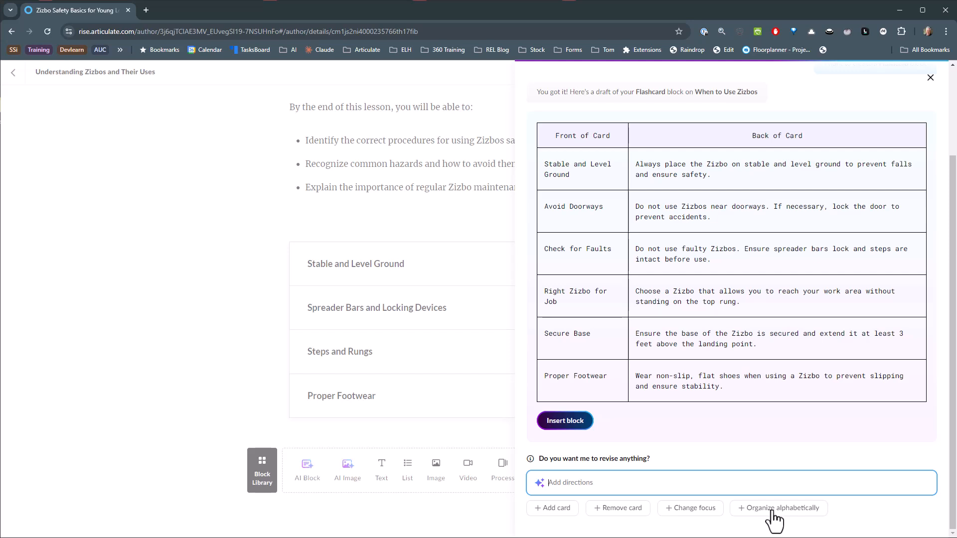
left_click(564, 420)
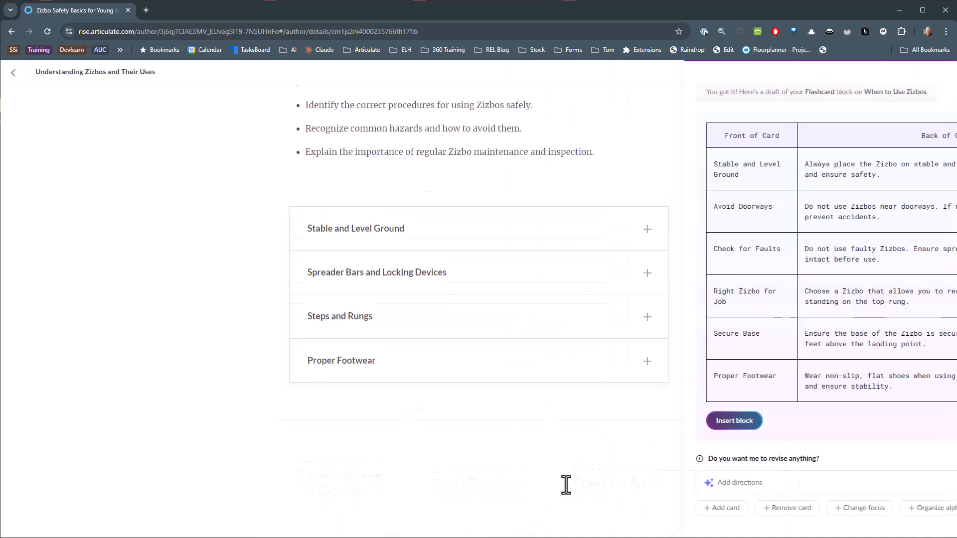
left_click(362, 227)
left_click(486, 229)
left_click(593, 236)
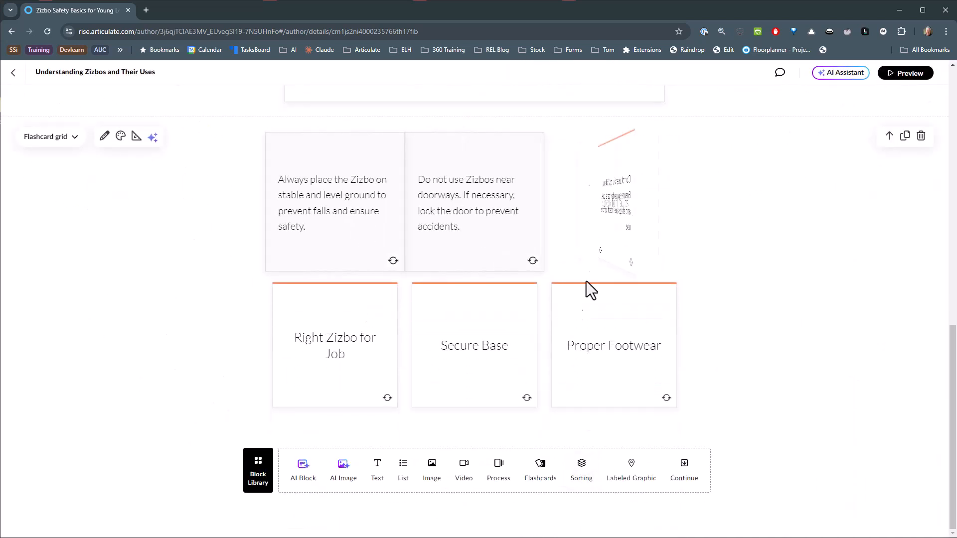
left_click(369, 335)
left_click(463, 348)
left_click(600, 357)
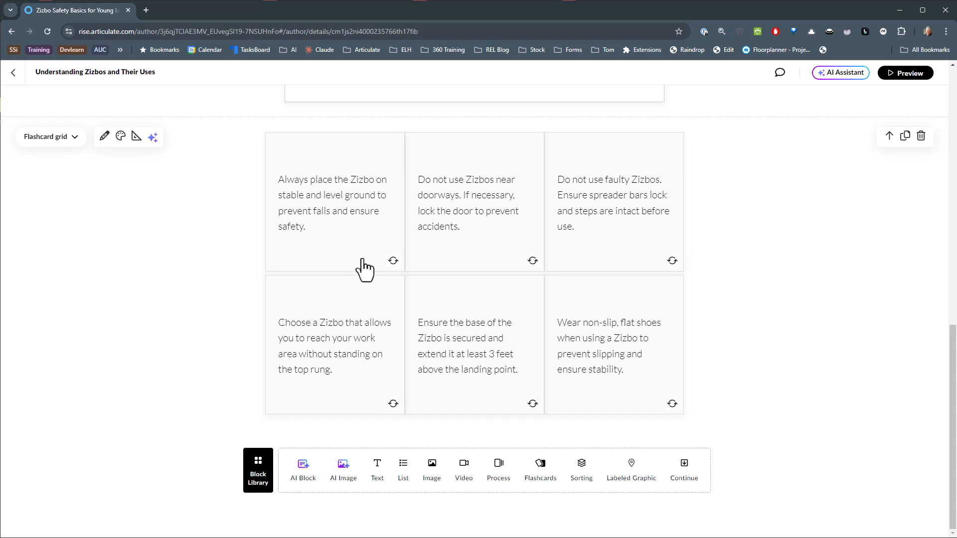
Open the flashcard grid's content for editing and examine the AI editing option for card 1's back text.
left_click(105, 137)
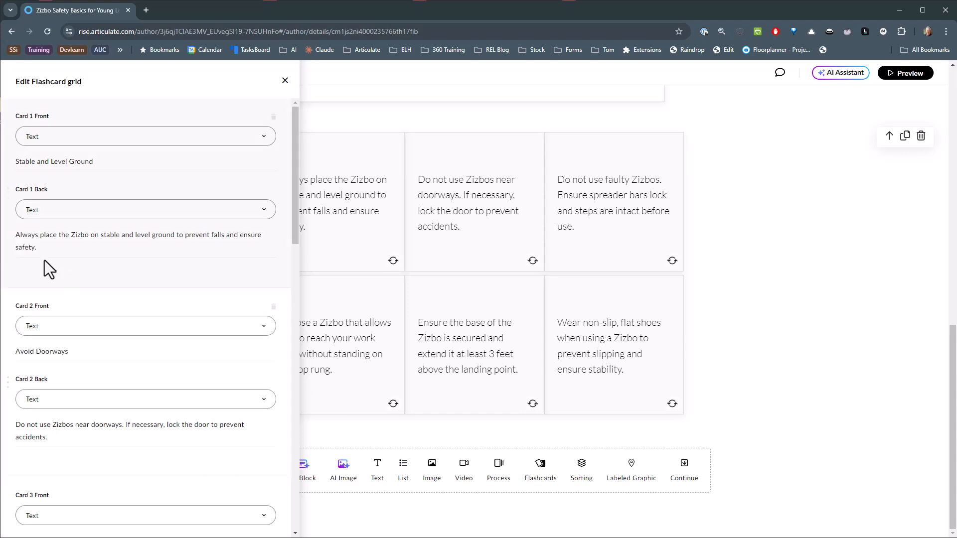
left_click_drag(38, 248, 19, 239)
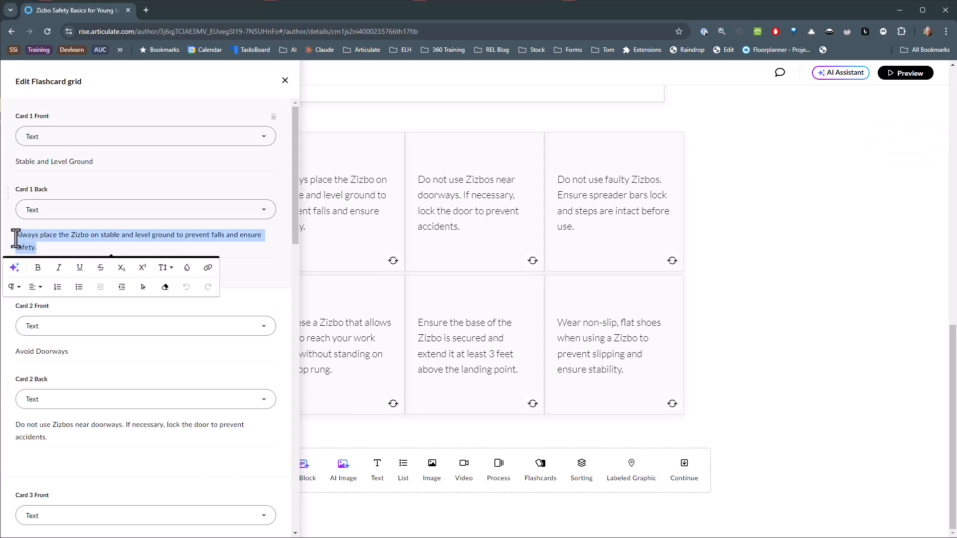
left_click(13, 274)
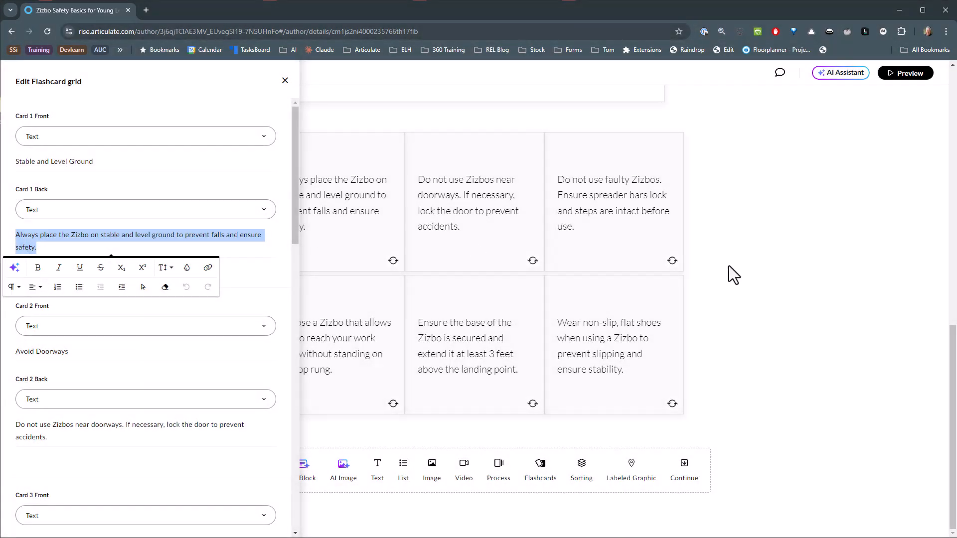
left_click(731, 269)
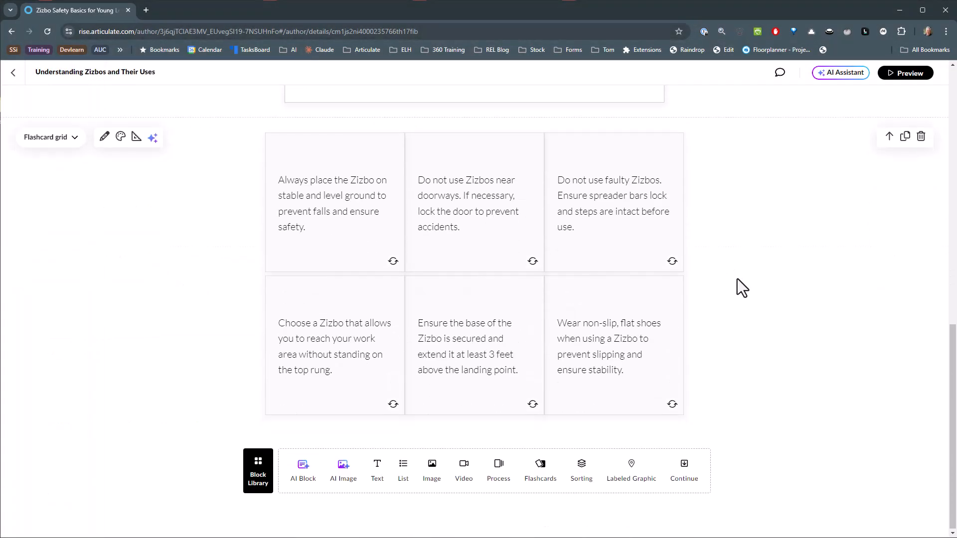
Generate and insert an AI Process block about "What Are Zizbos?" using the proposed outline, and page through to its third step.
left_click(304, 471)
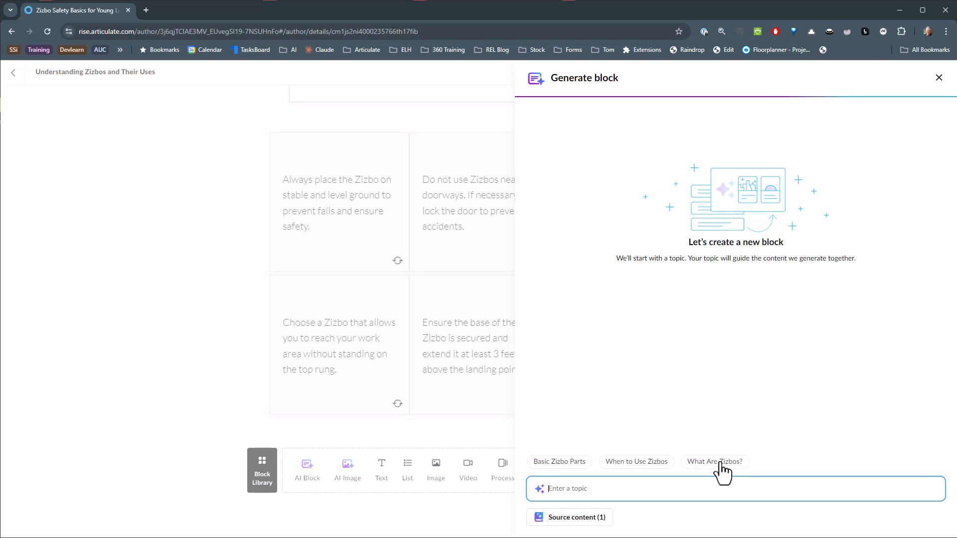
left_click(719, 465)
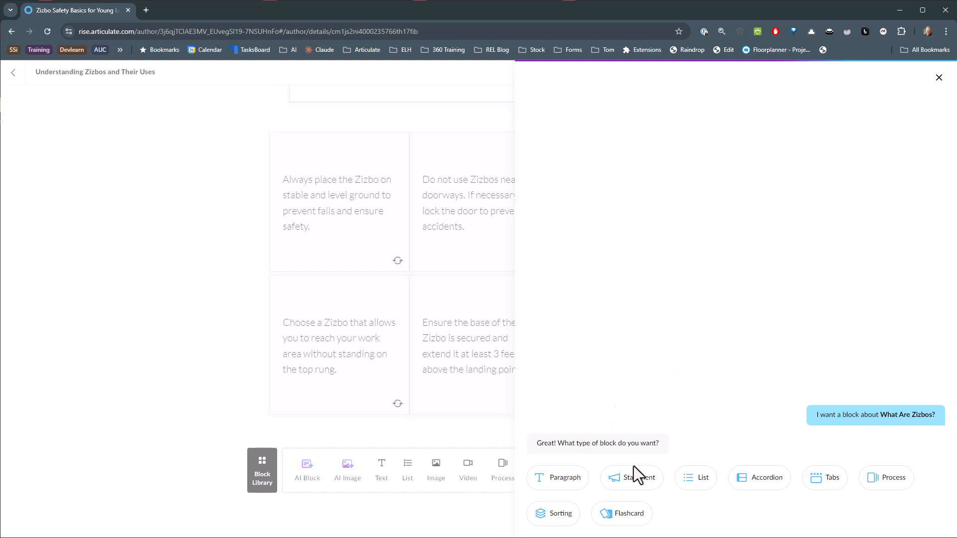
left_click(886, 493)
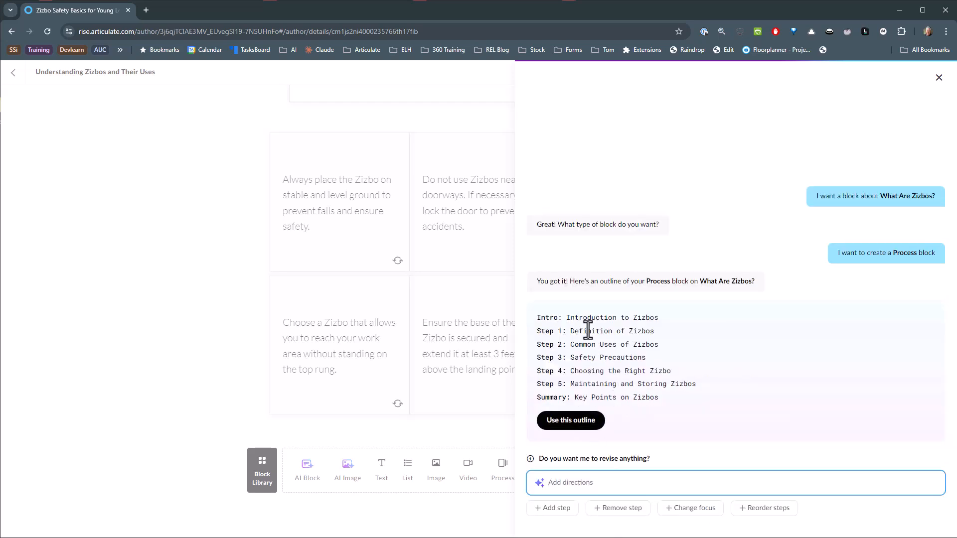
left_click(573, 427)
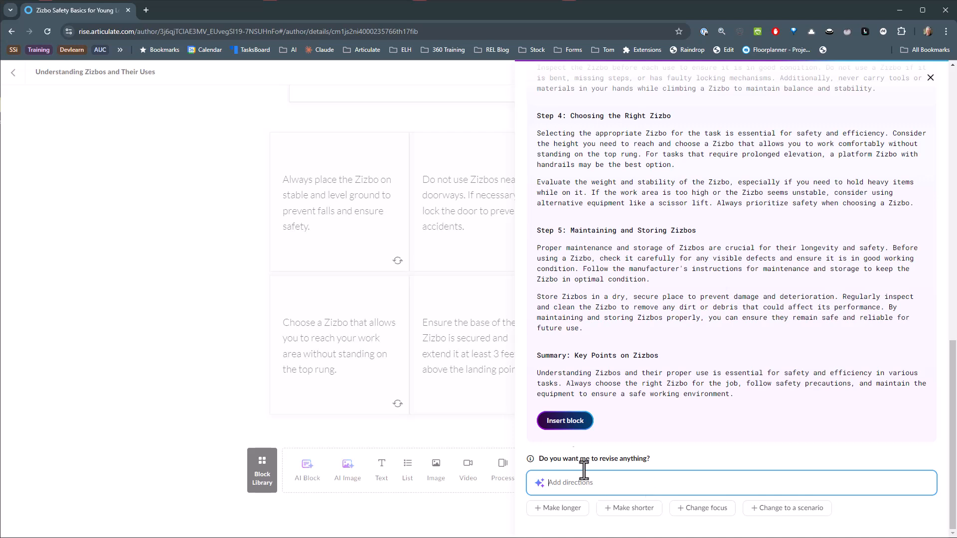
left_click(567, 422)
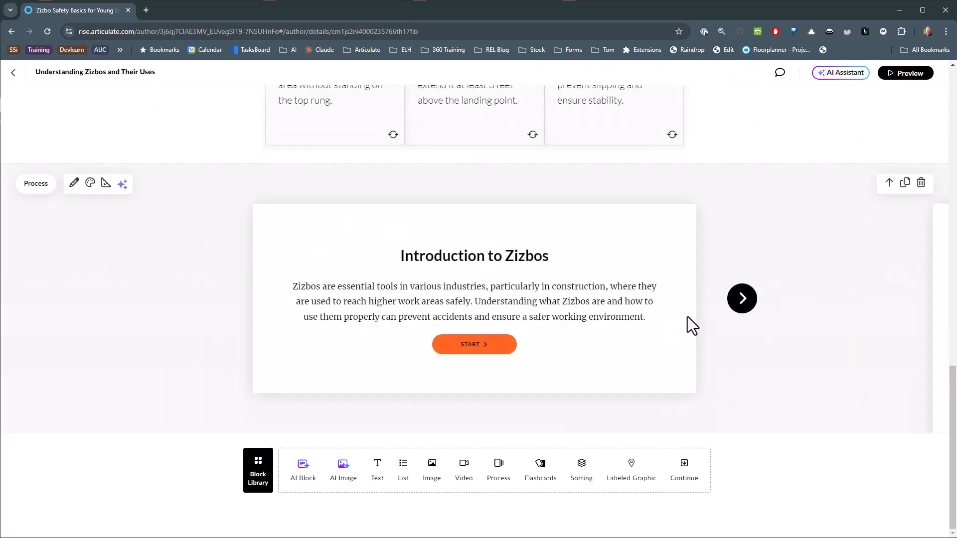
left_click(741, 301)
left_click(746, 231)
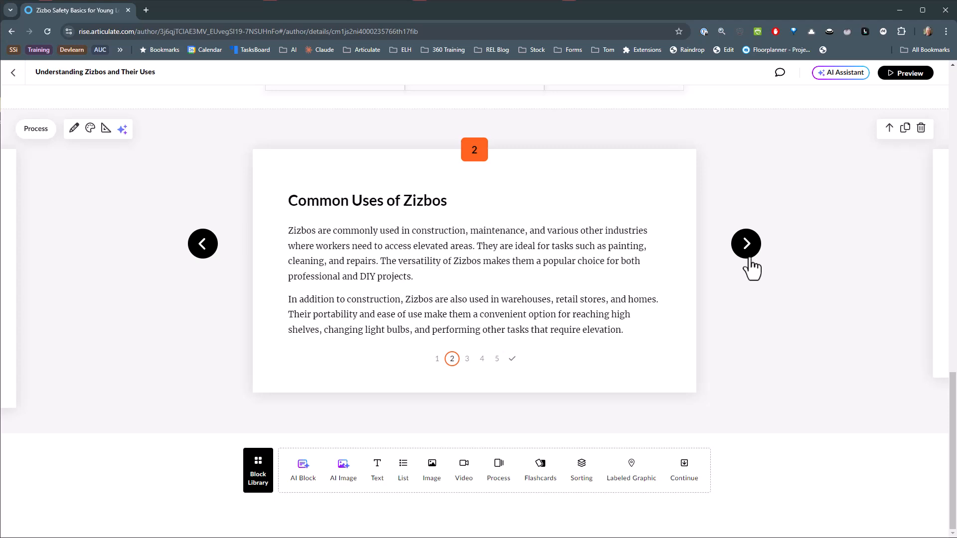
left_click(749, 255)
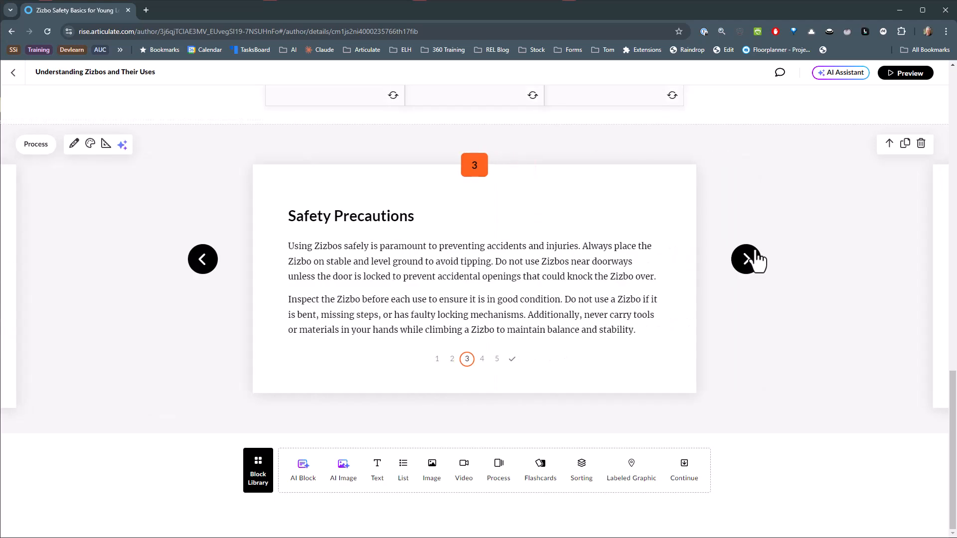
Instantly convert the Process block into a Tabs block with AI, and check its "Definition of Zizbos" and "Safety Precautions" tabs.
left_click(122, 145)
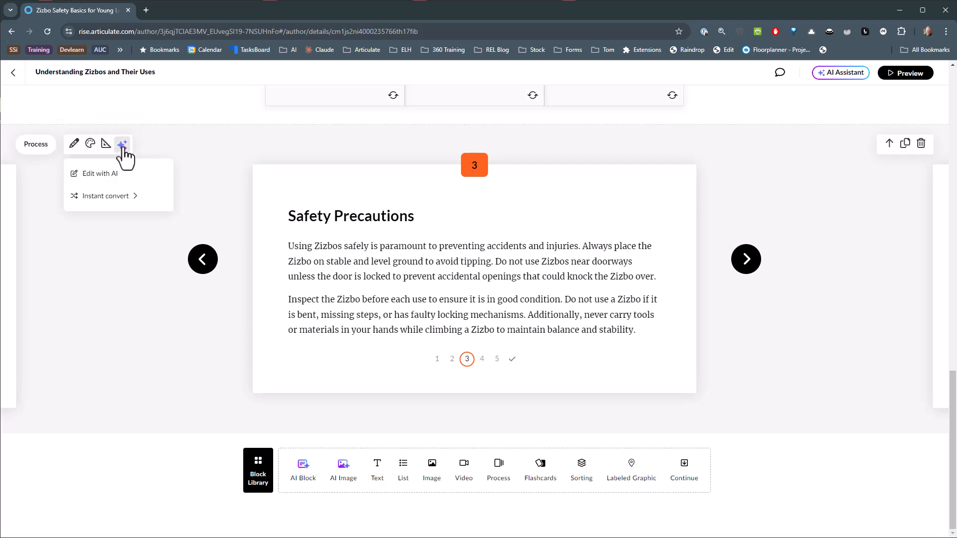
mouse_move(126, 199)
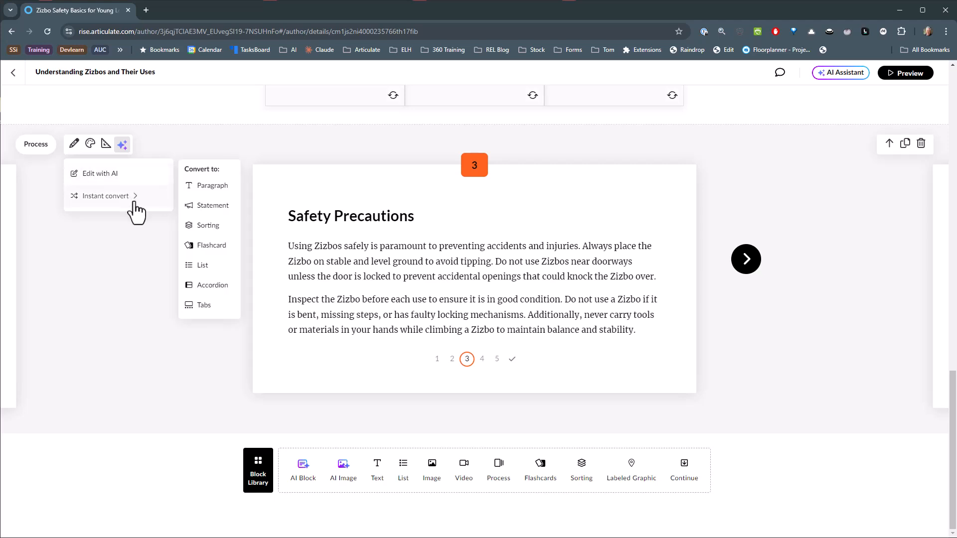
left_click(202, 308)
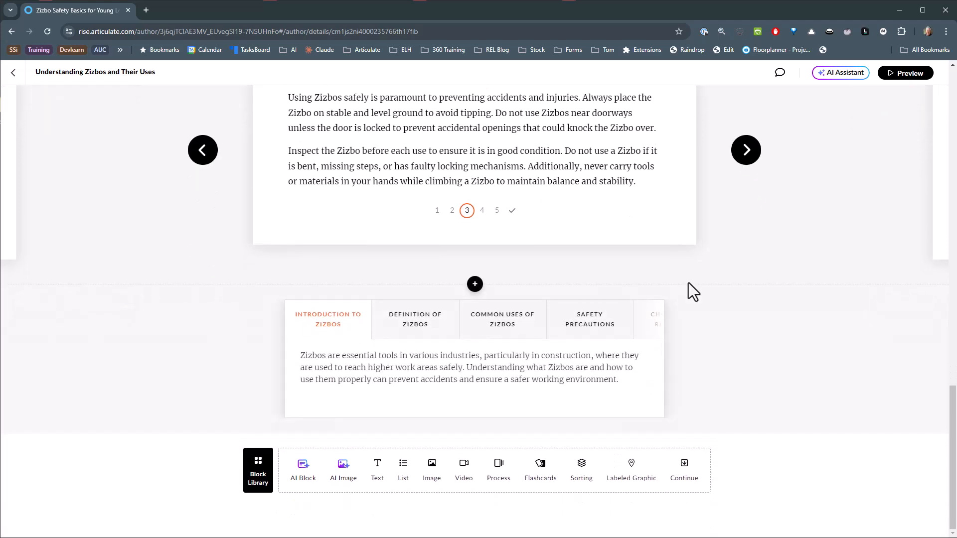
left_click(423, 326)
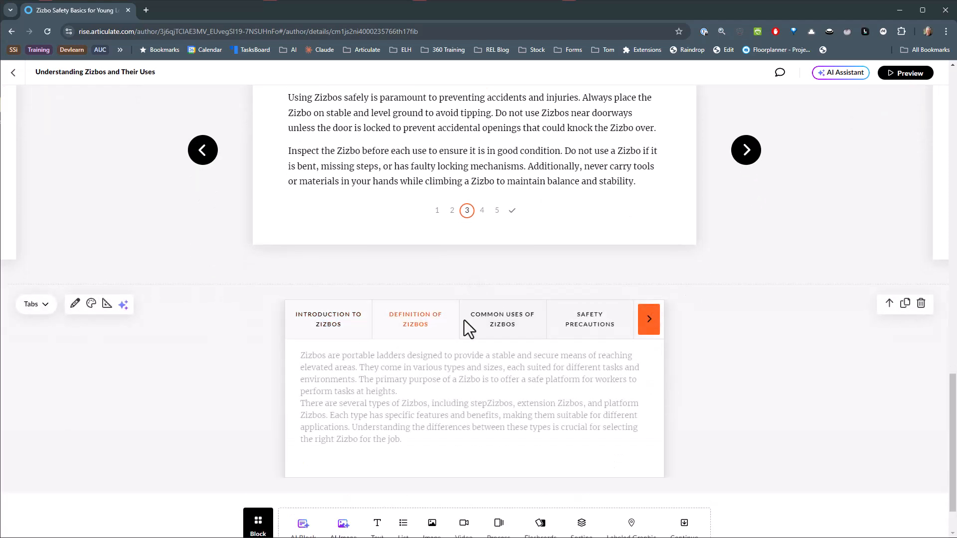
left_click(600, 323)
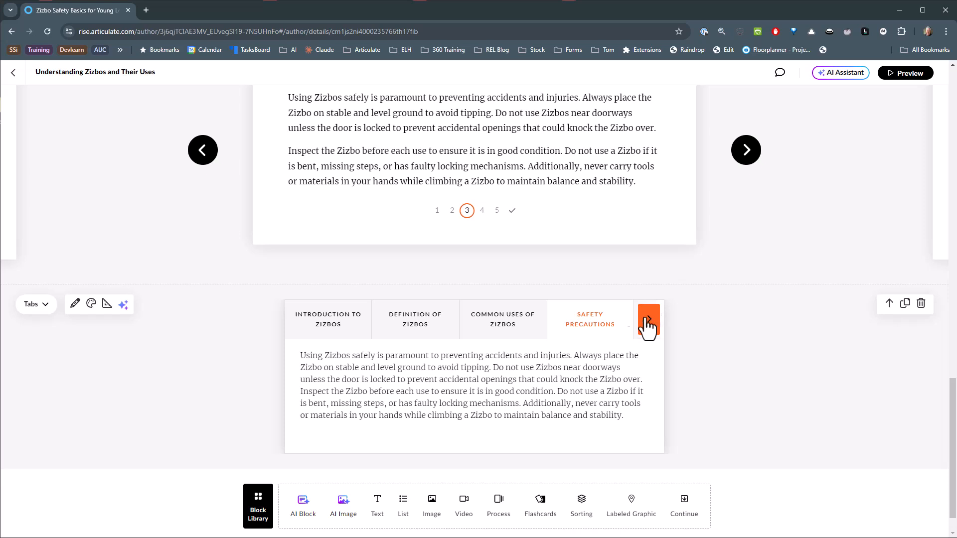
scroll(387, 322, "up", 1)
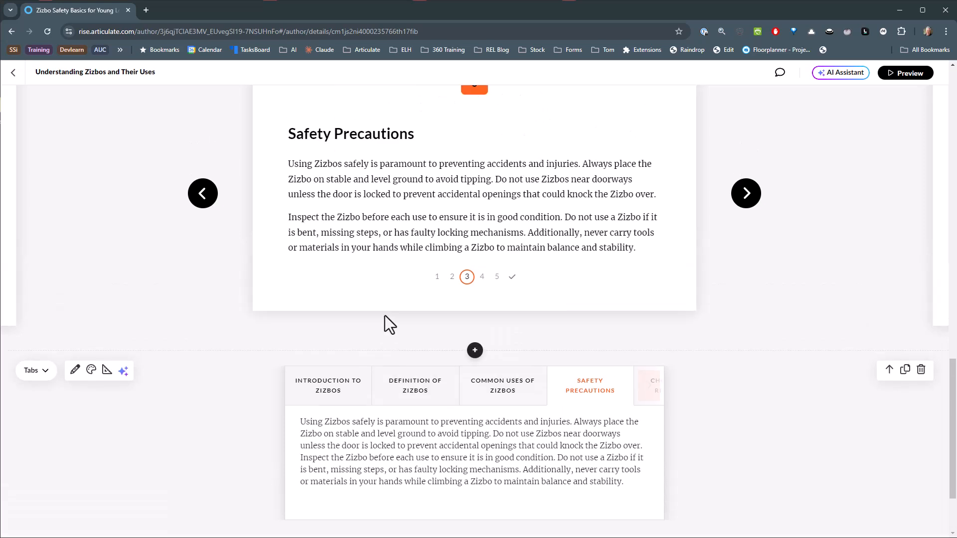
Delete the Process block above the Tabs block and show the "Introduction to Zizbos" tab.
scroll(461, 314, "up", 2)
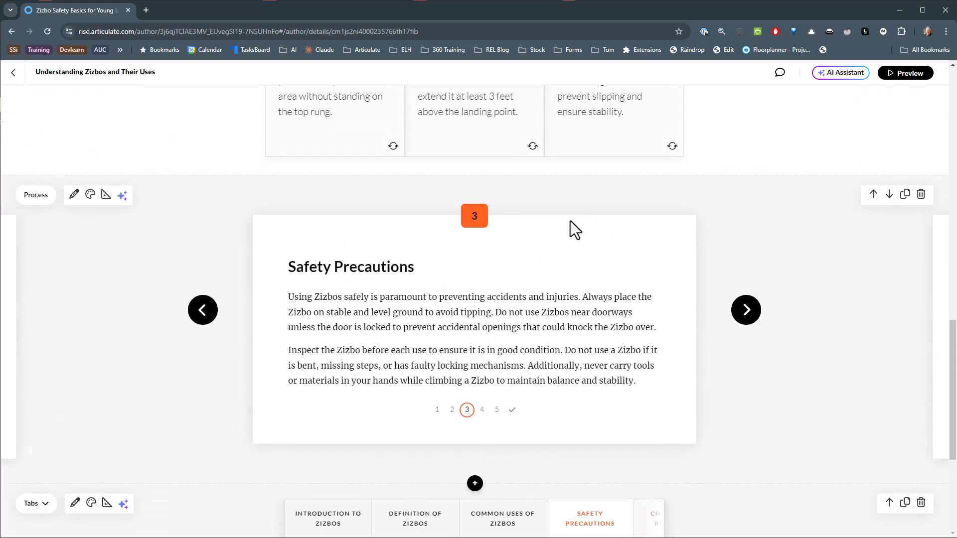
left_click(921, 194)
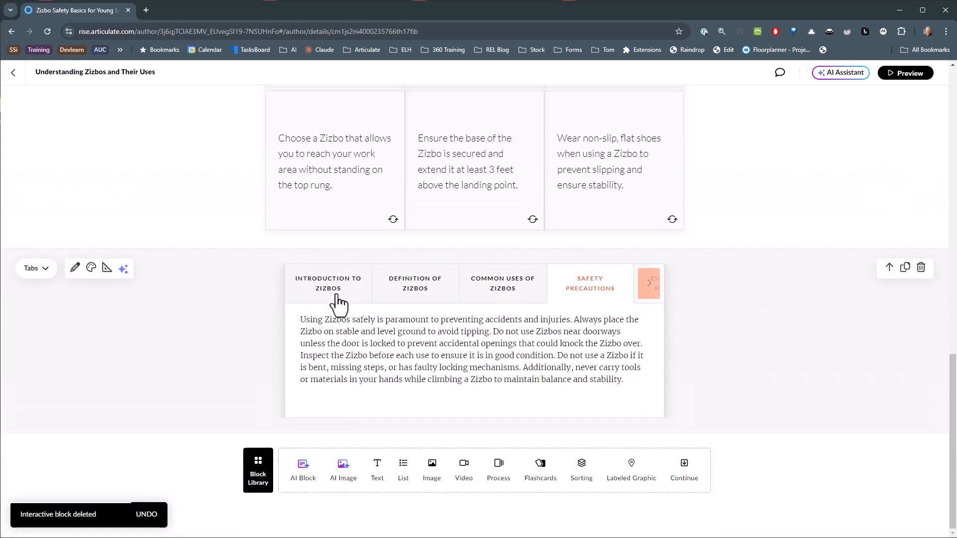
left_click(323, 282)
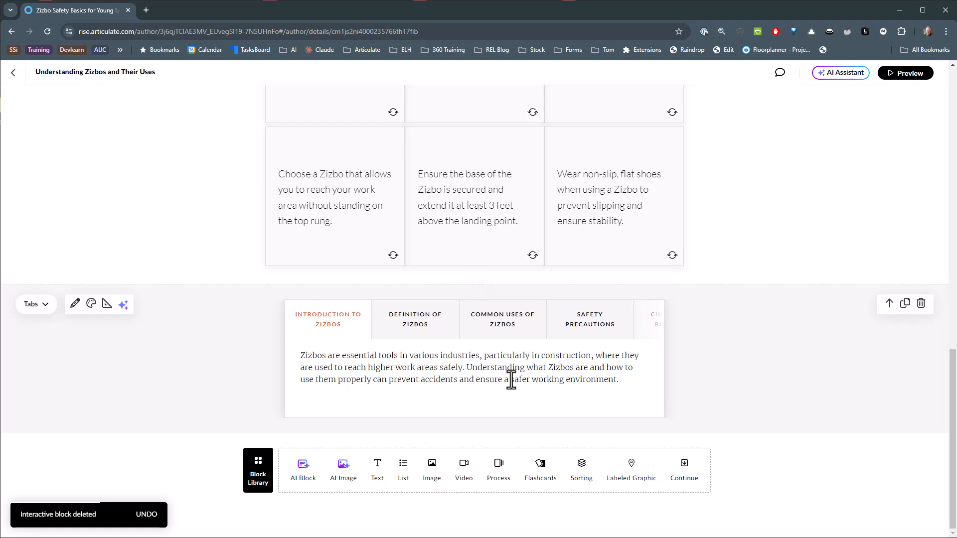
Generate landscape AI images in 3D Animation style for the "Introduction to Zizbos" tab from the description "a kid standing by a ladder".
left_click(75, 305)
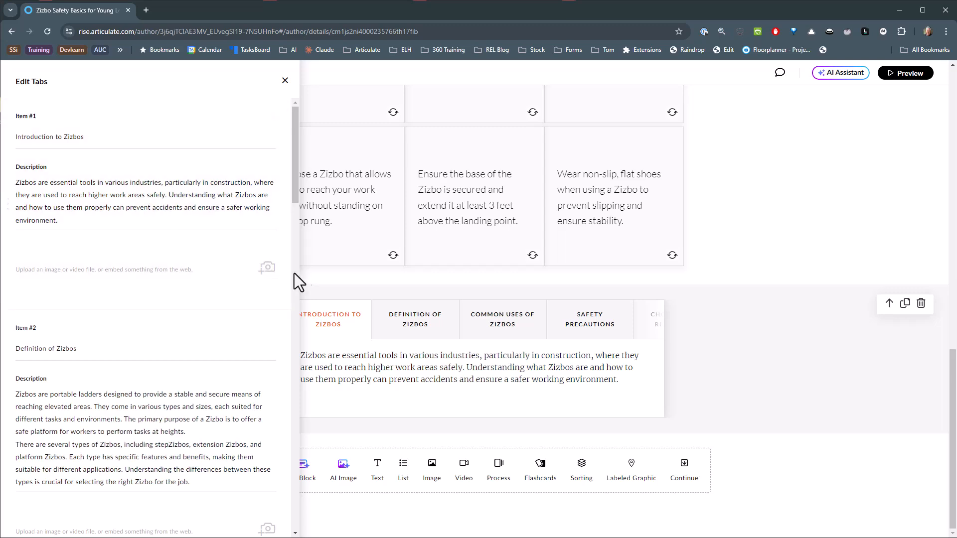
left_click(268, 271)
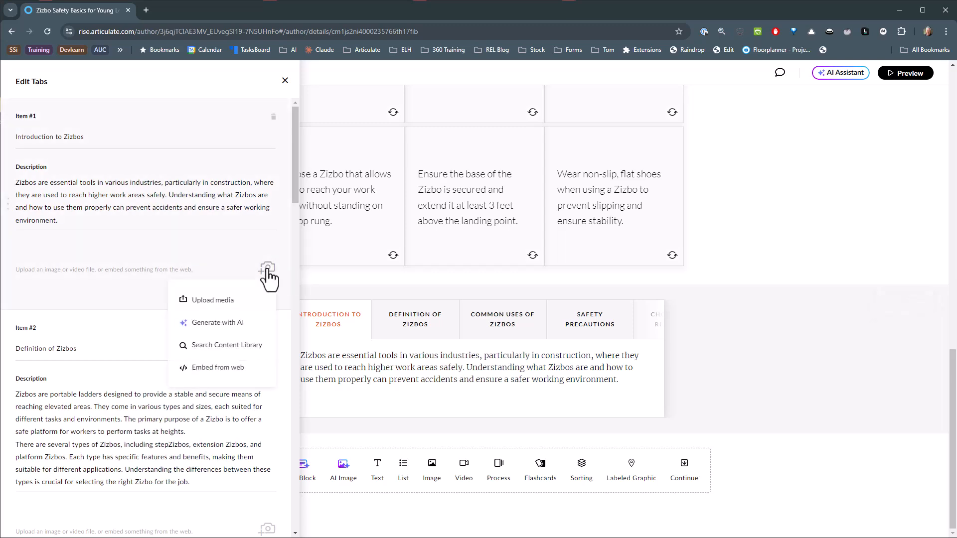
left_click(223, 324)
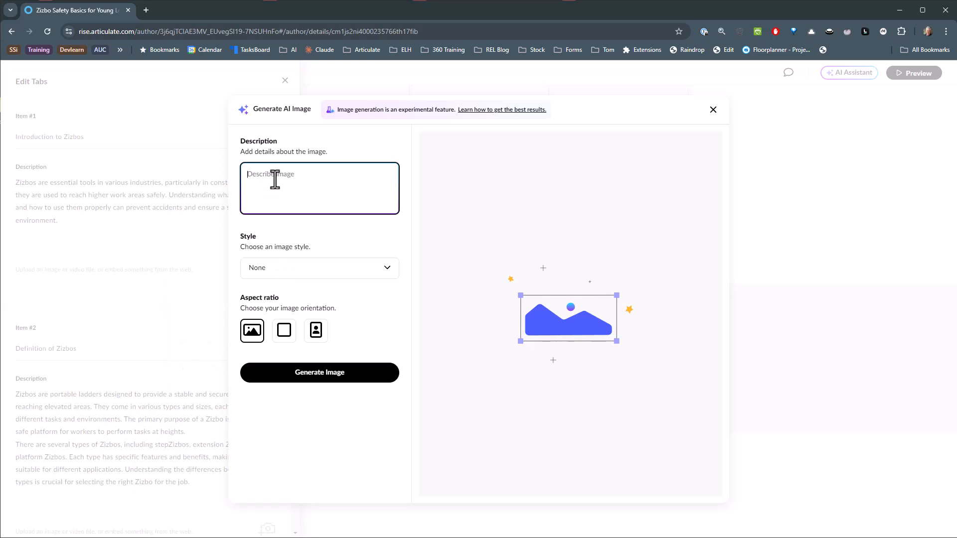
type("a kid standing by a ladder")
left_click(386, 269)
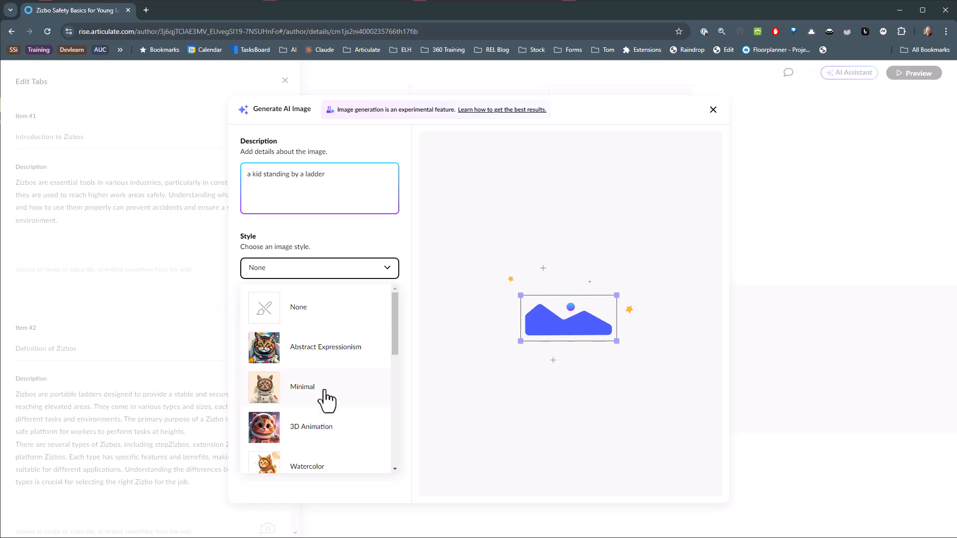
left_click(269, 427)
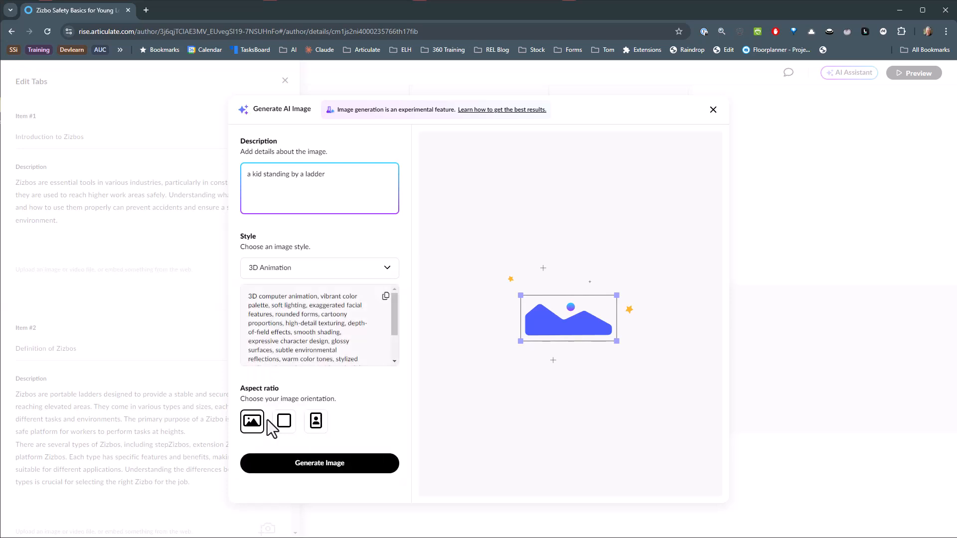
left_click(285, 421)
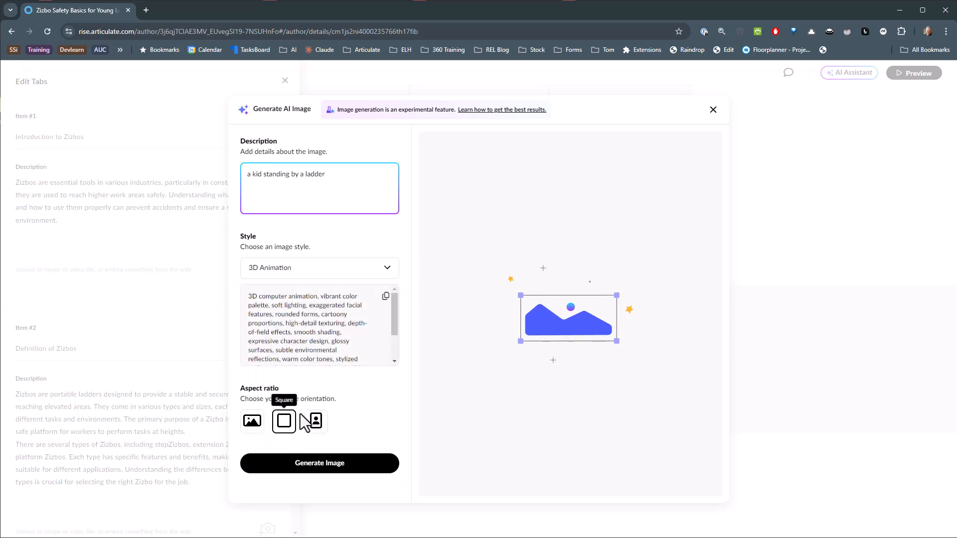
left_click(253, 422)
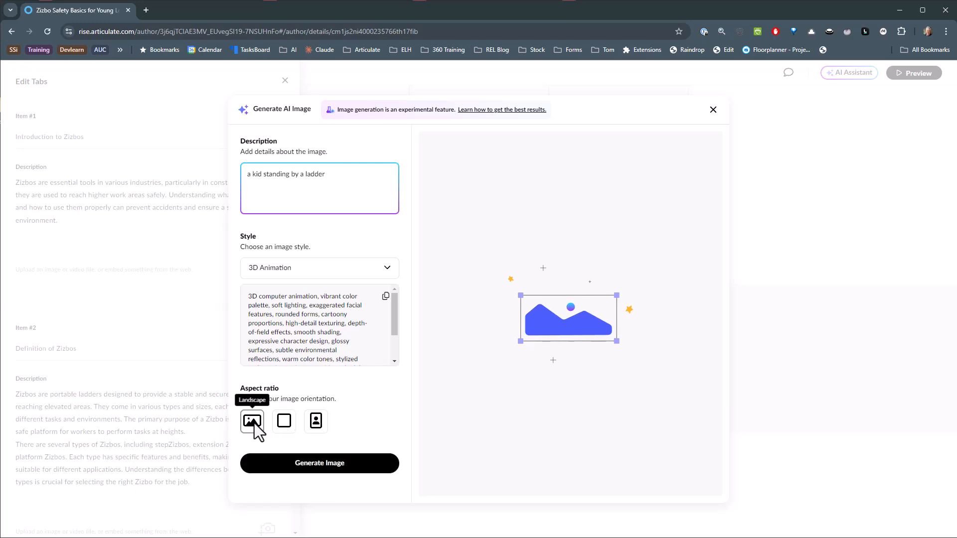
left_click(319, 463)
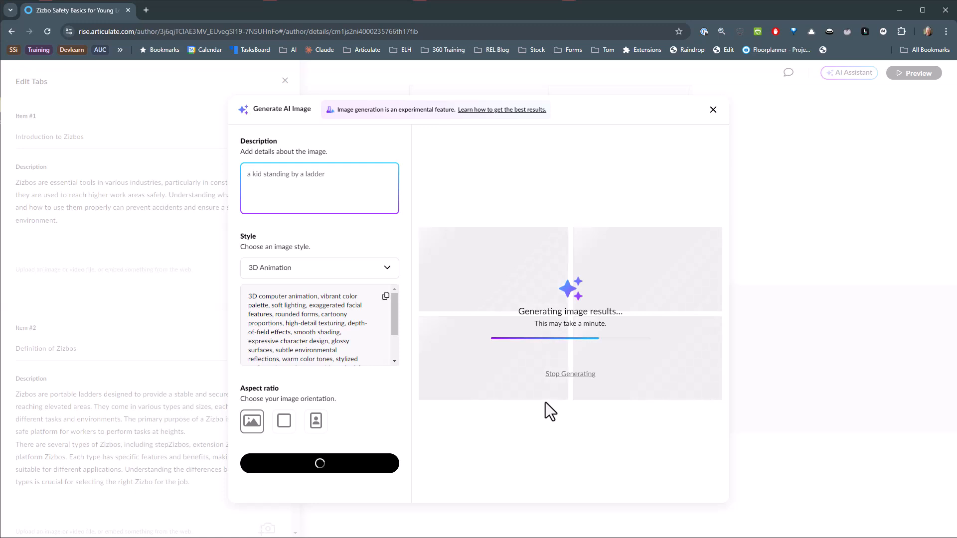
Insert the generated image of the boy in the brown hoodie into the "Introduction to Zizbos" tab and close the tabs editor.
mouse_move(552, 283)
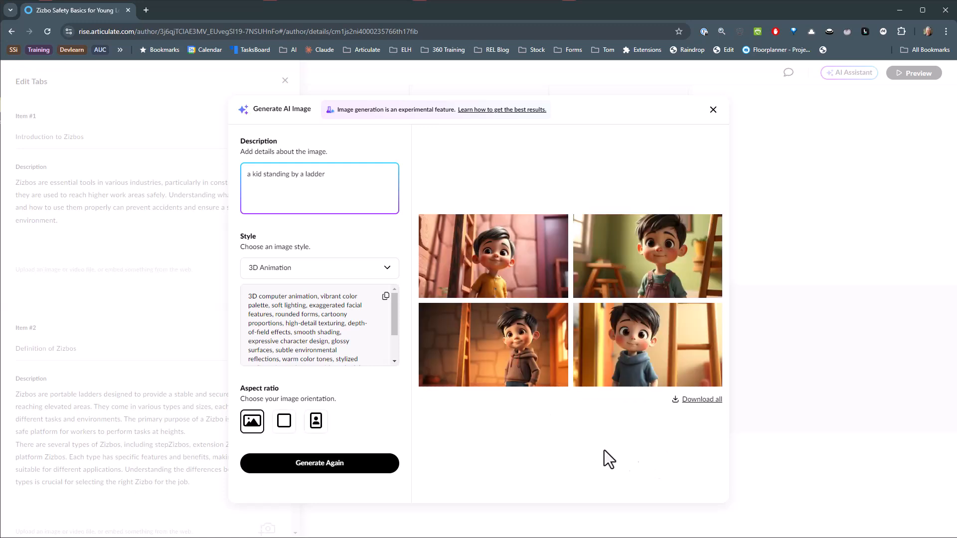
mouse_move(516, 363)
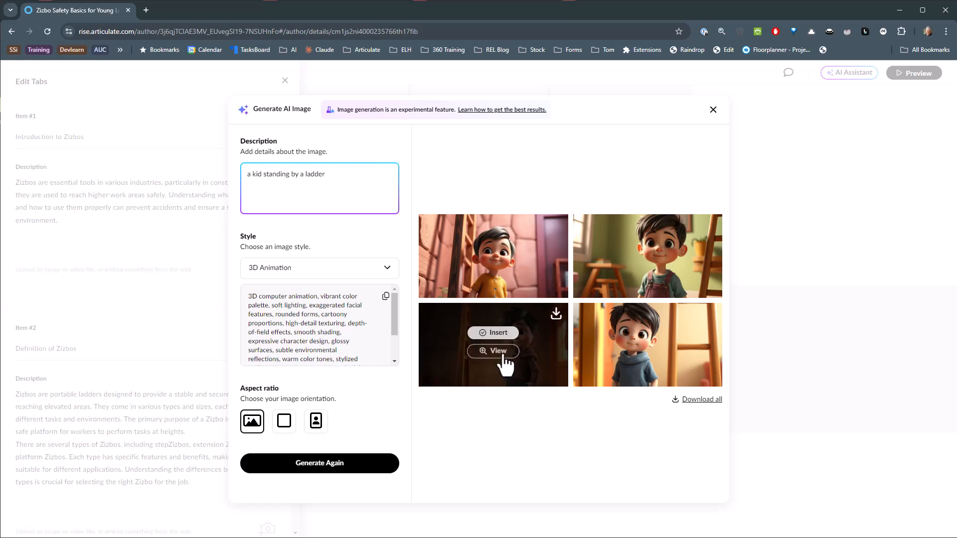
left_click(498, 333)
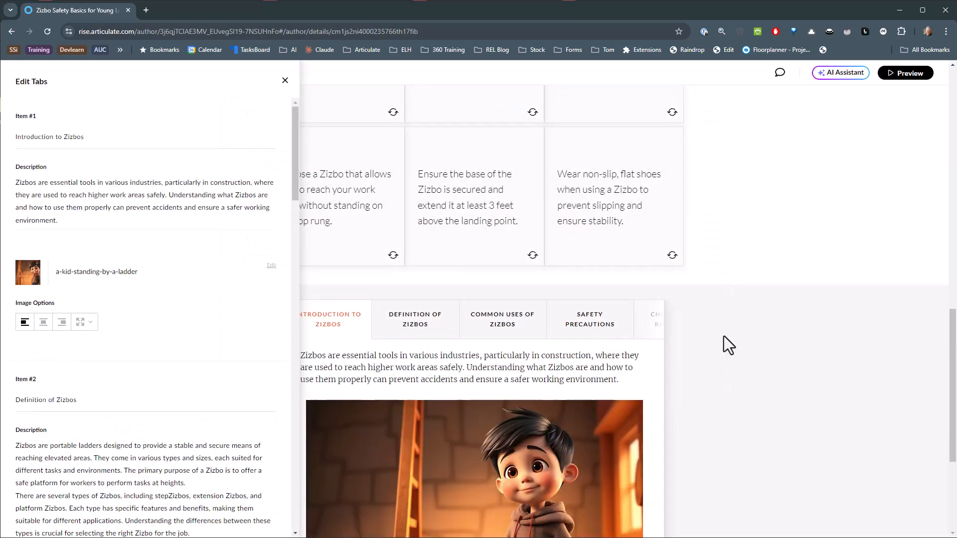
left_click(724, 336)
Preview the lesson, expand the first two accordion sections, and flip the first three flashcards.
left_click(903, 73)
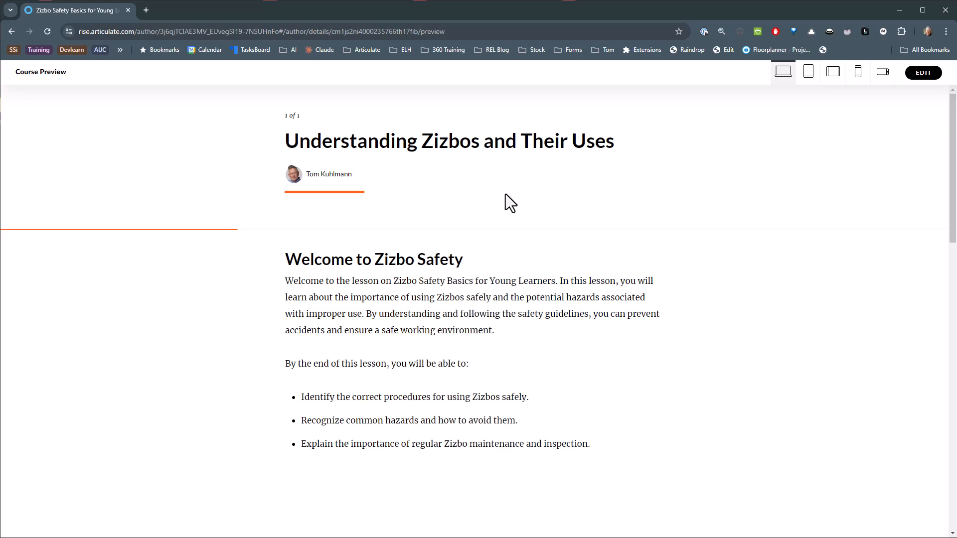
scroll(501, 195, "down", 5)
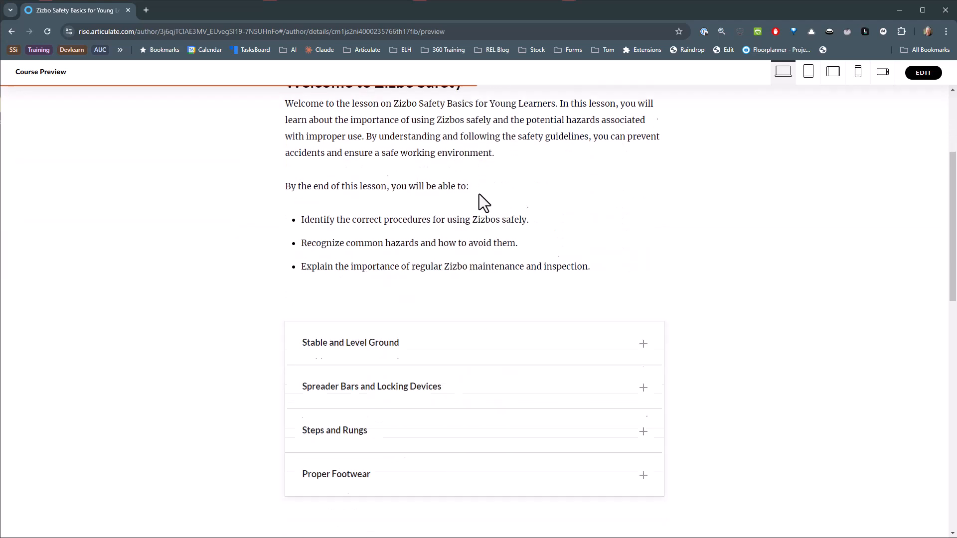
left_click(562, 249)
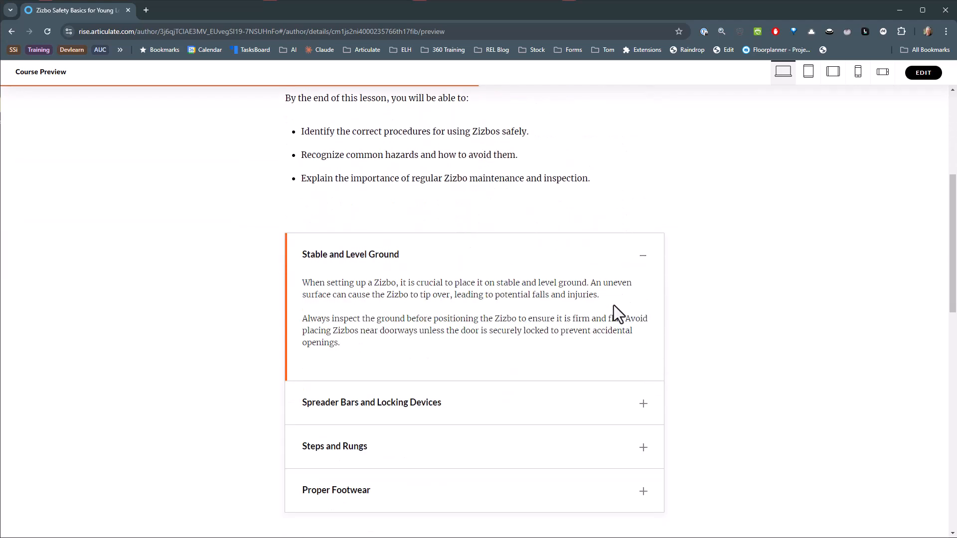
left_click(597, 403)
scroll(732, 319, "down", 8)
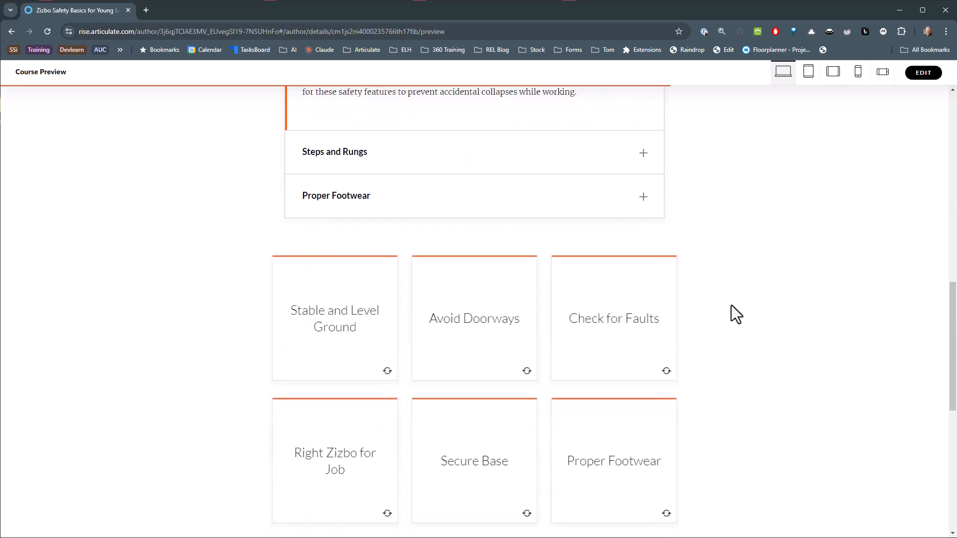
left_click(351, 327)
left_click(474, 341)
left_click(577, 336)
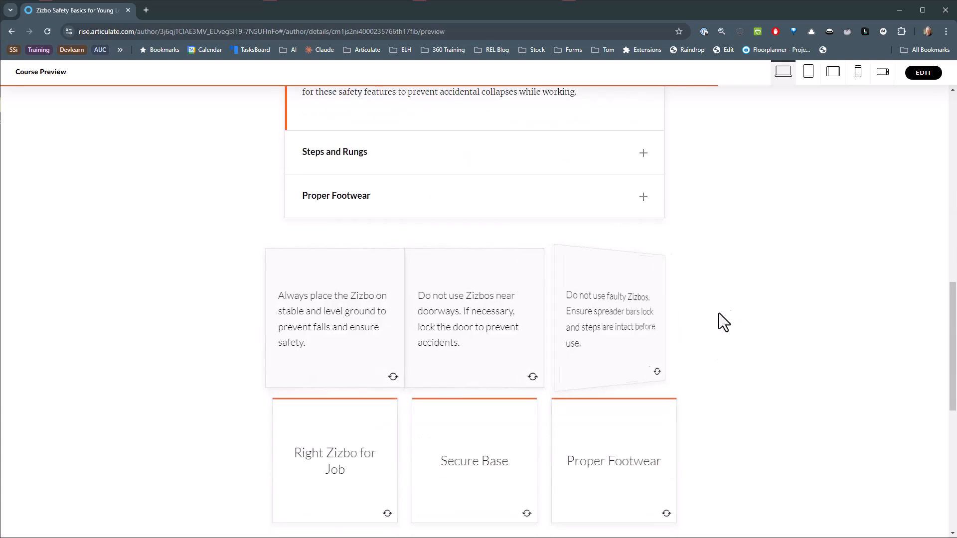
Check the "Definition of Zizbos" and "Introduction to Zizbos" tabs in the preview, and return to editing the lesson.
scroll(782, 299, "down", 5)
scroll(779, 297, "down", 3)
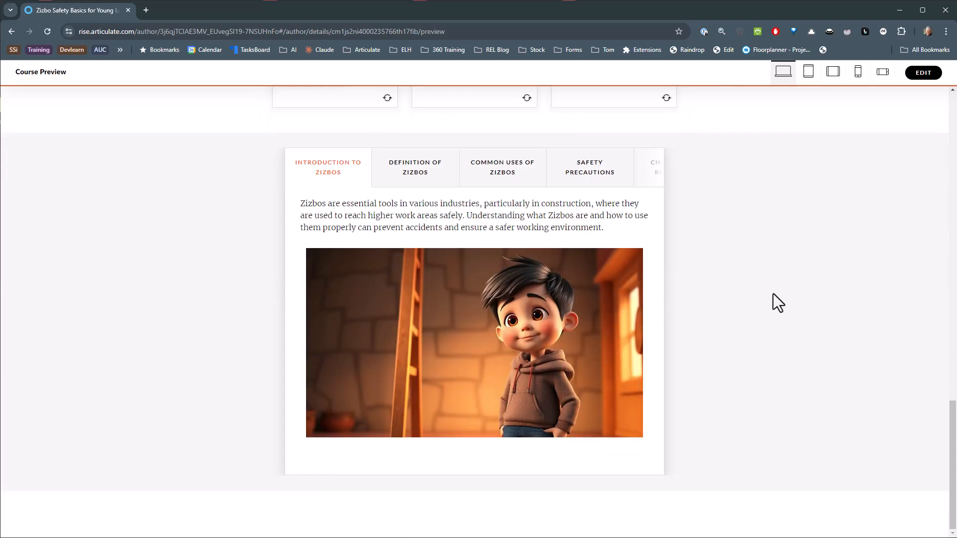
left_click(408, 174)
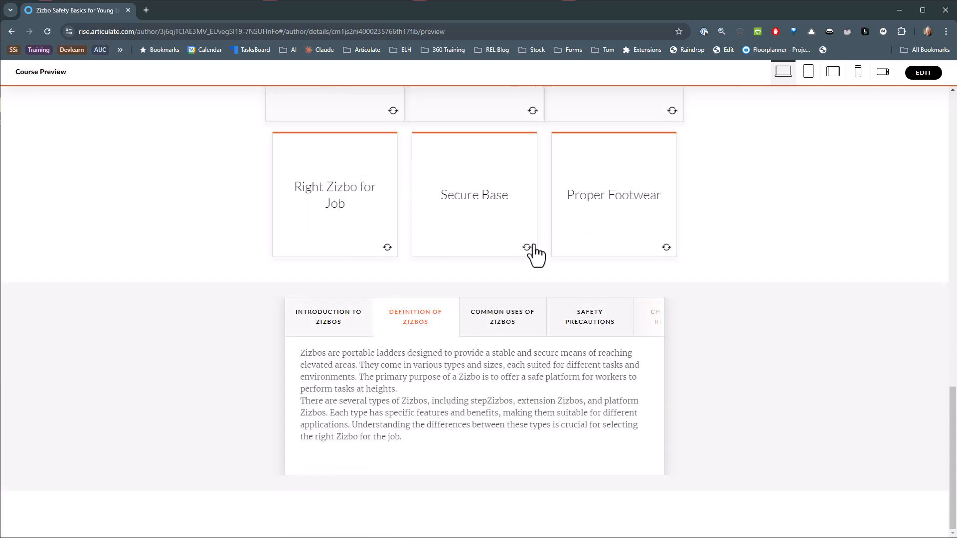
left_click(324, 326)
scroll(417, 379, "down", 3)
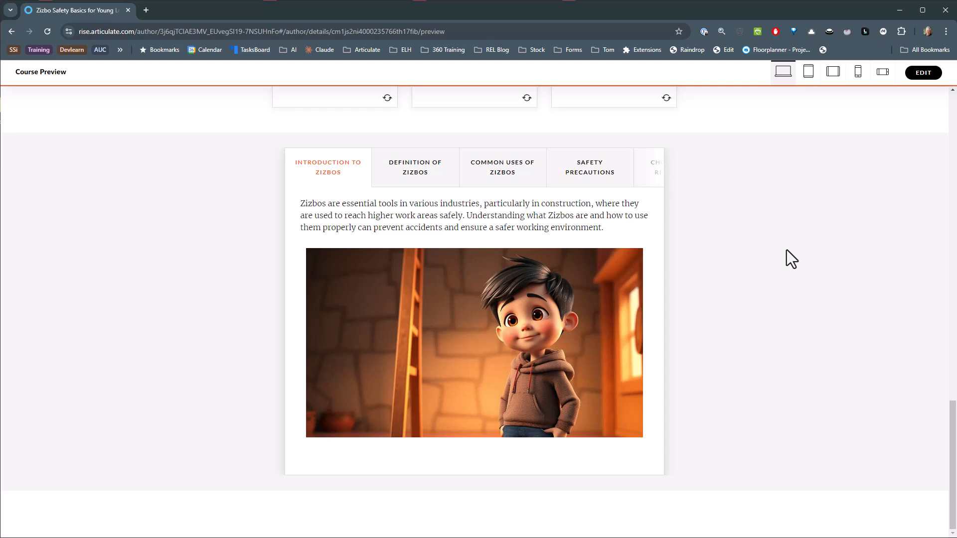
scroll(786, 250, "up", 15)
scroll(796, 249, "up", 1)
left_click(923, 72)
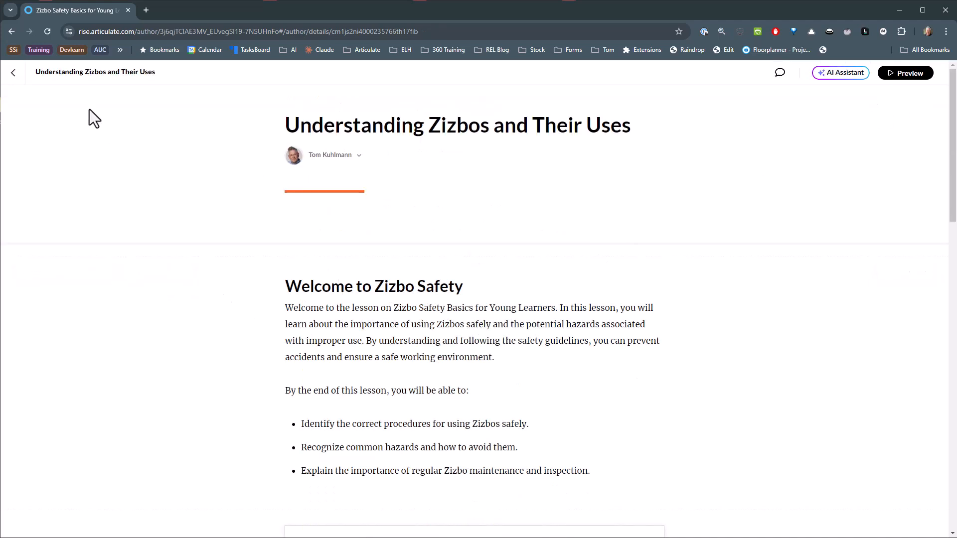
Return to the course outline, create lesson content for "Safety Precautions When Using Zizbos", and check the AI block generator's suggested topics.
left_click(11, 74)
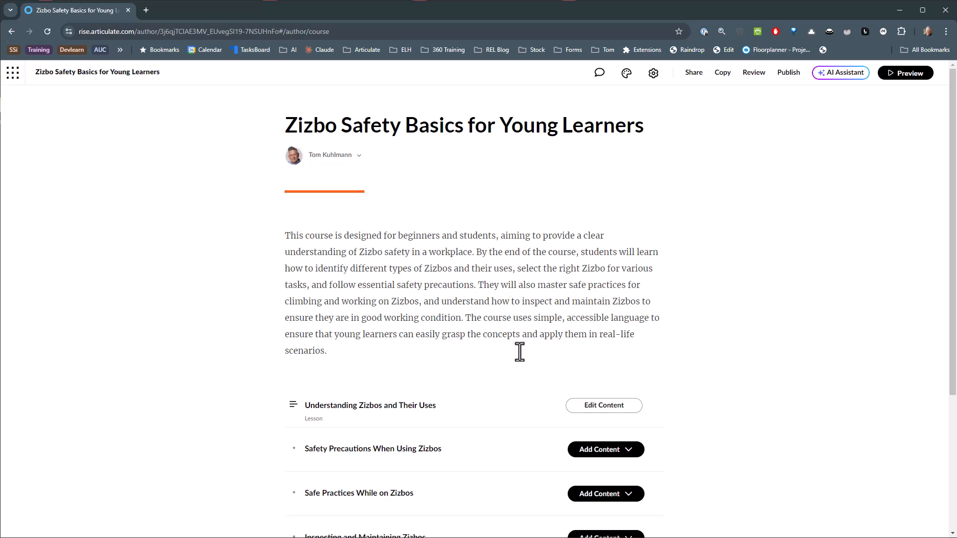
scroll(549, 359, "down", 1)
scroll(570, 366, "down", 2)
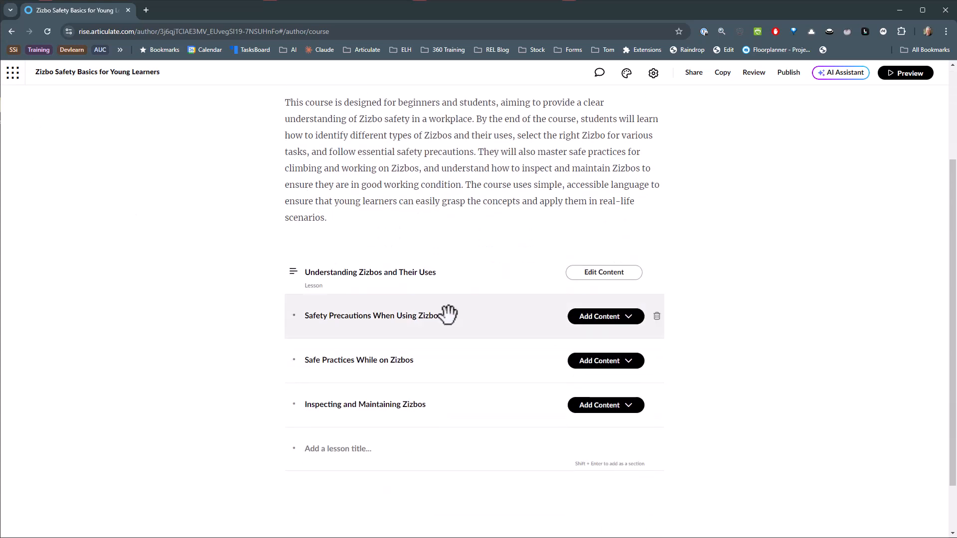
left_click(618, 319)
left_click(561, 377)
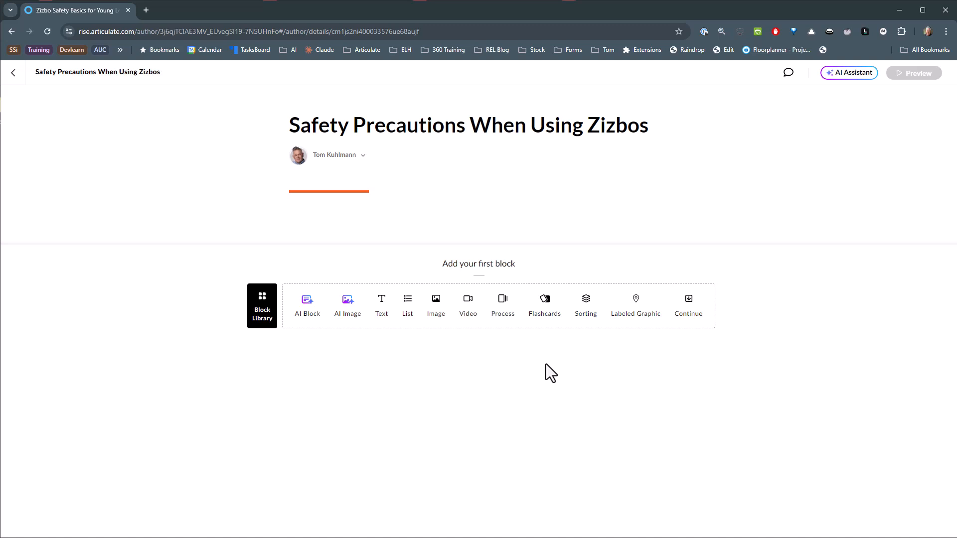
left_click(307, 303)
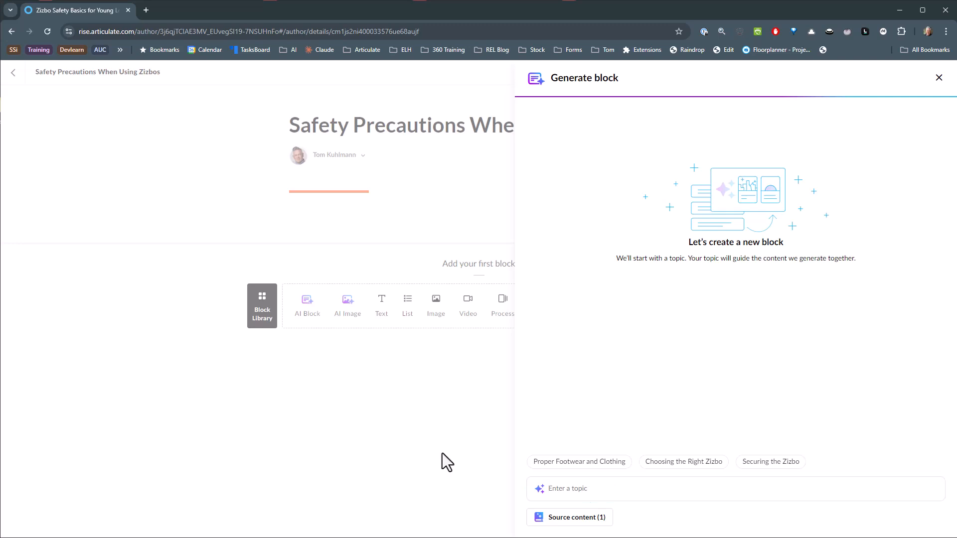
left_click(939, 78)
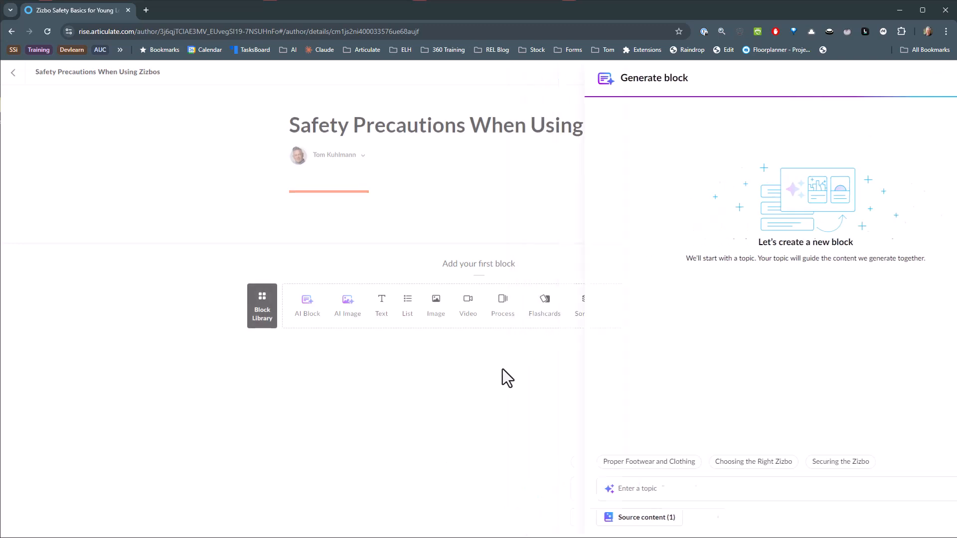
Add a paragraph with heading block to the "Safety Precautions When Using Zizbos" lesson and set its heading to "Intro".
left_click(381, 306)
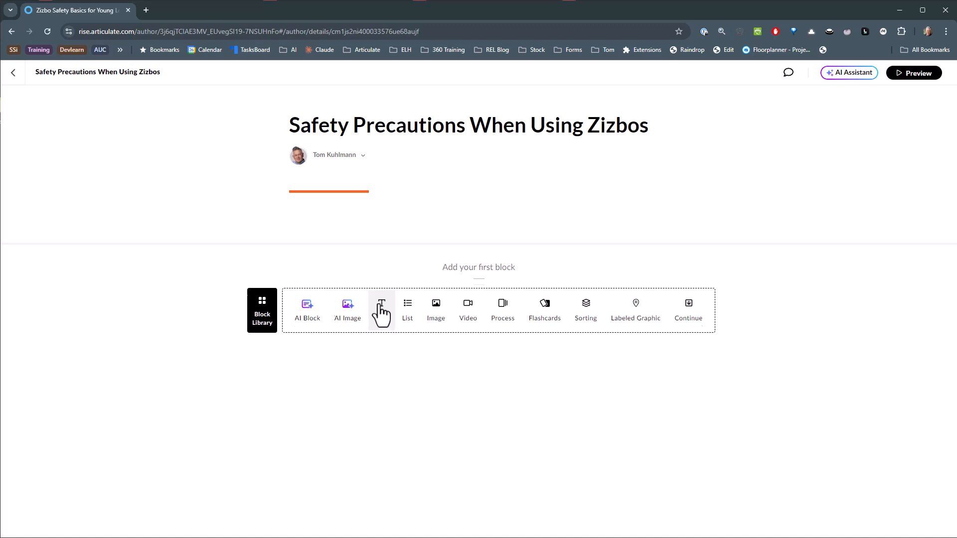
left_click_drag(290, 286, 350, 289)
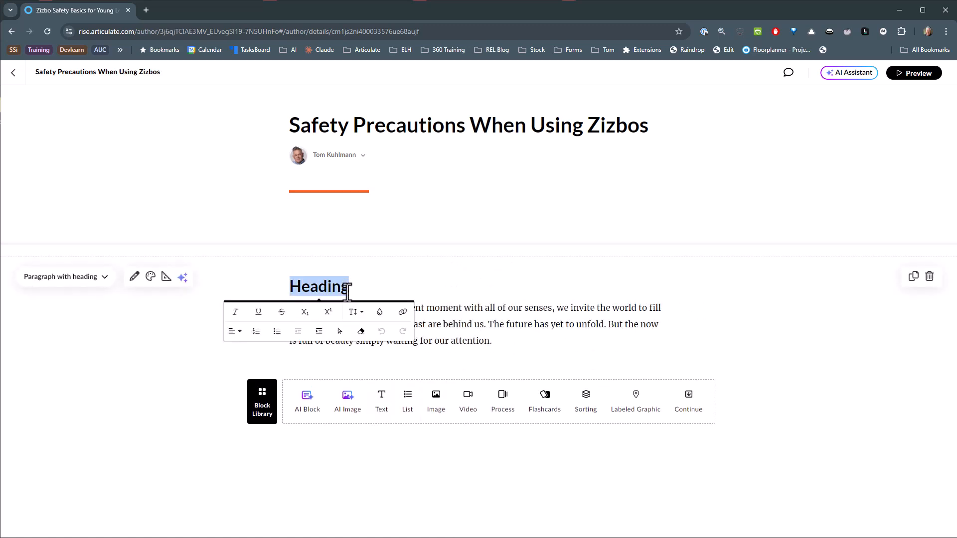
type("Intro")
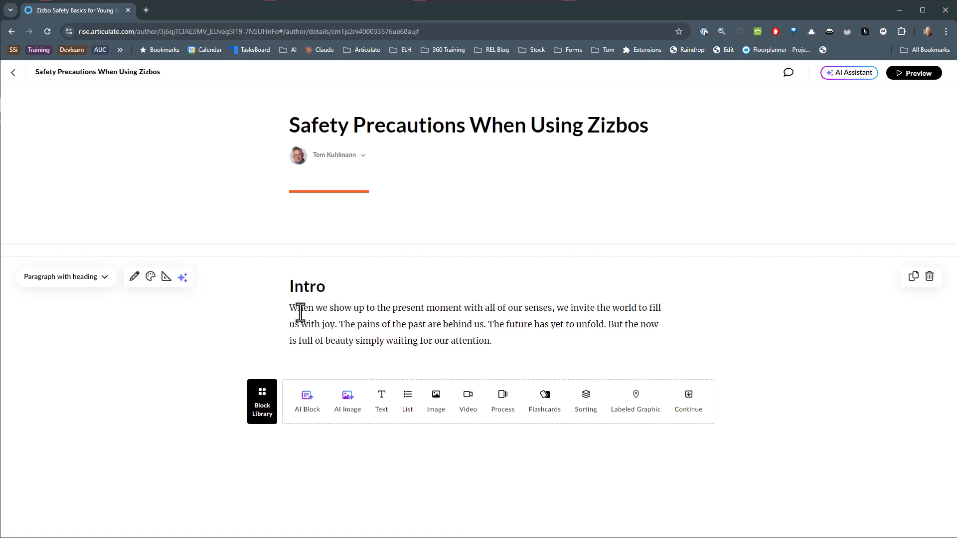
Examine the AI text editing options for the paragraph under the "Intro" heading, and close them without changes.
left_click_drag(291, 306, 498, 348)
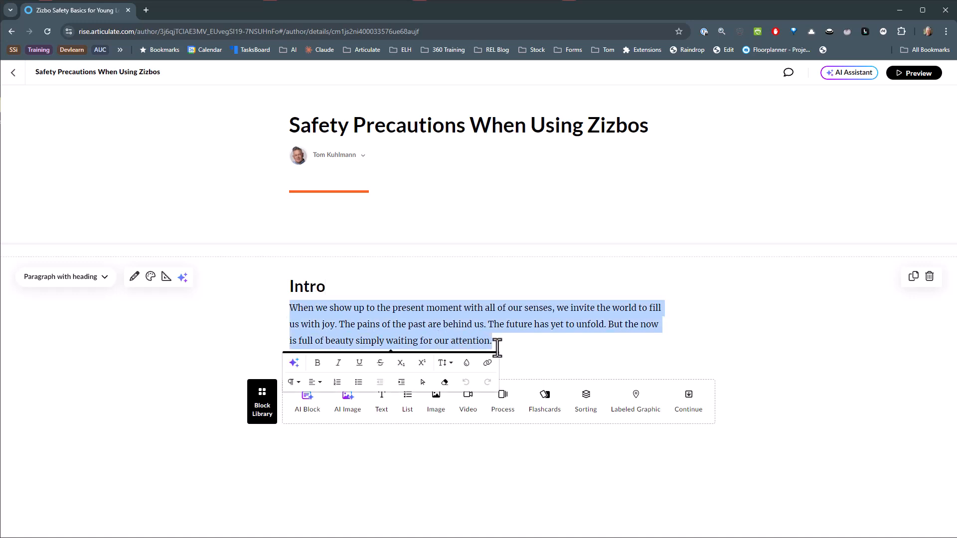
left_click(294, 366)
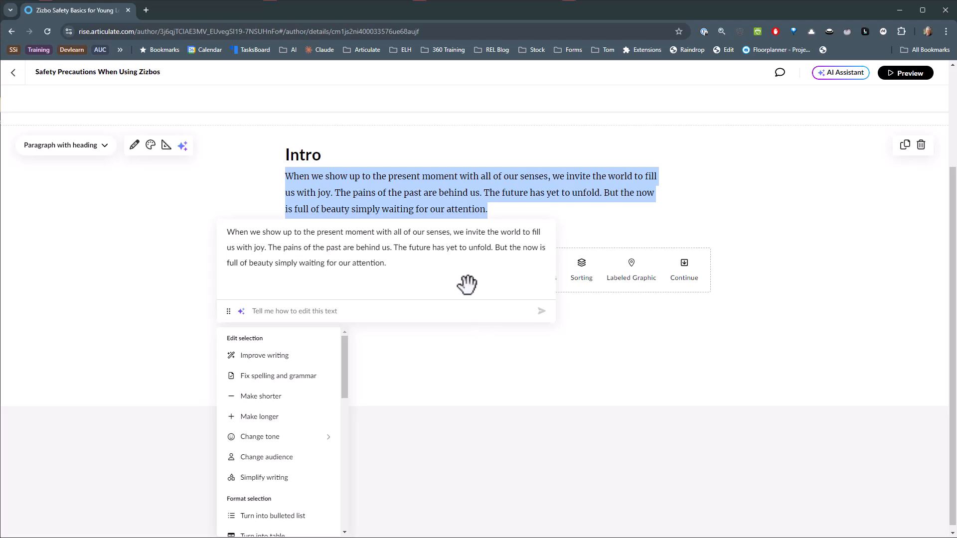
left_click(770, 247)
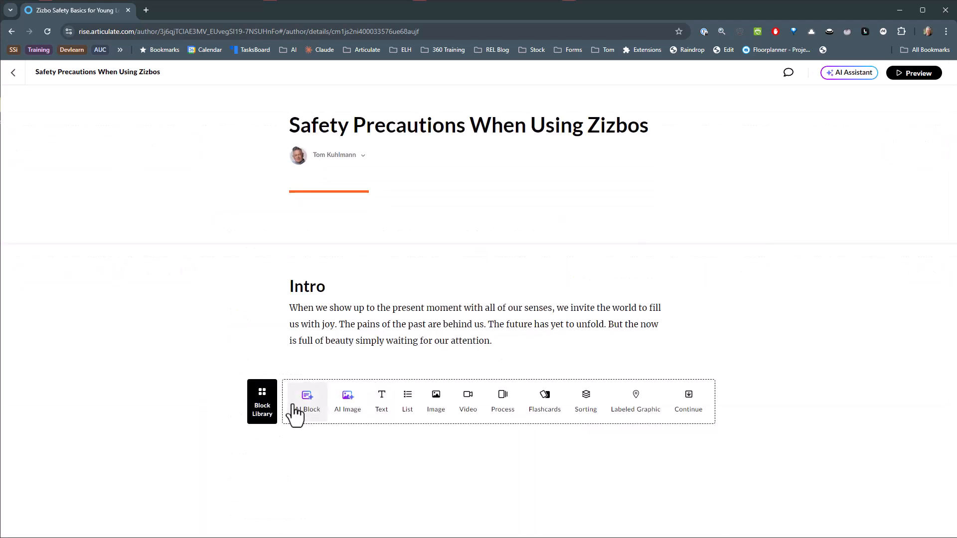
Generate a Sorting block about "Proper Footwear and Clothing" with the categories Do's | Don'ts, insert it below the intro, and check its cards.
left_click(308, 412)
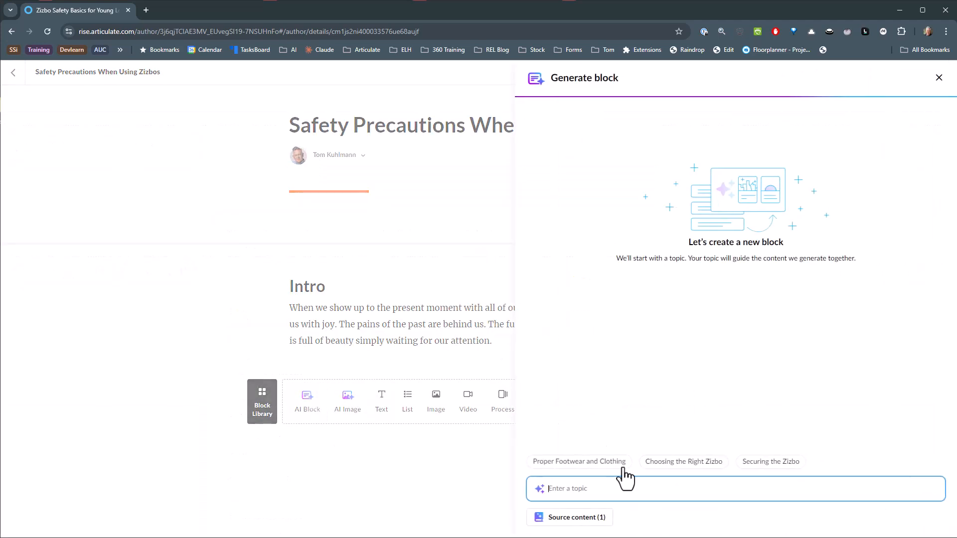
left_click(591, 463)
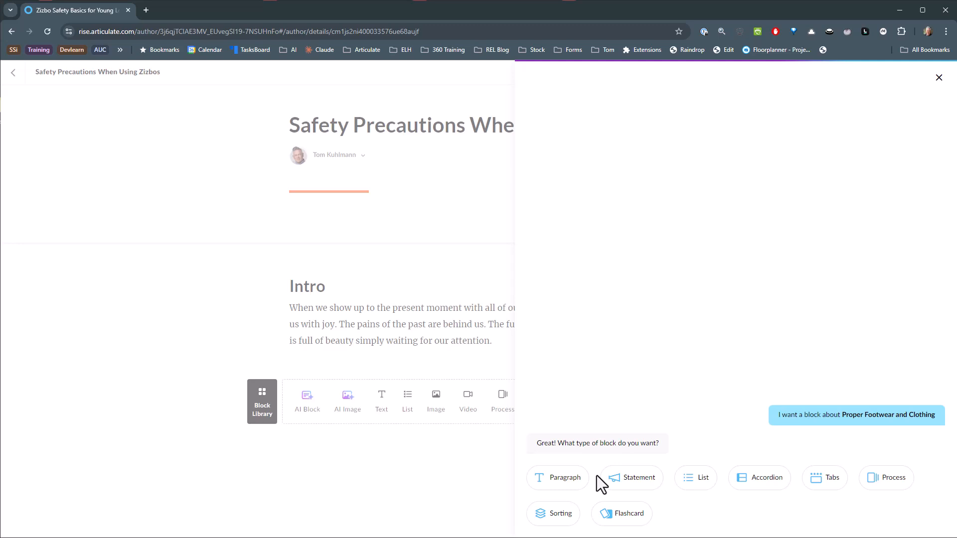
left_click(552, 519)
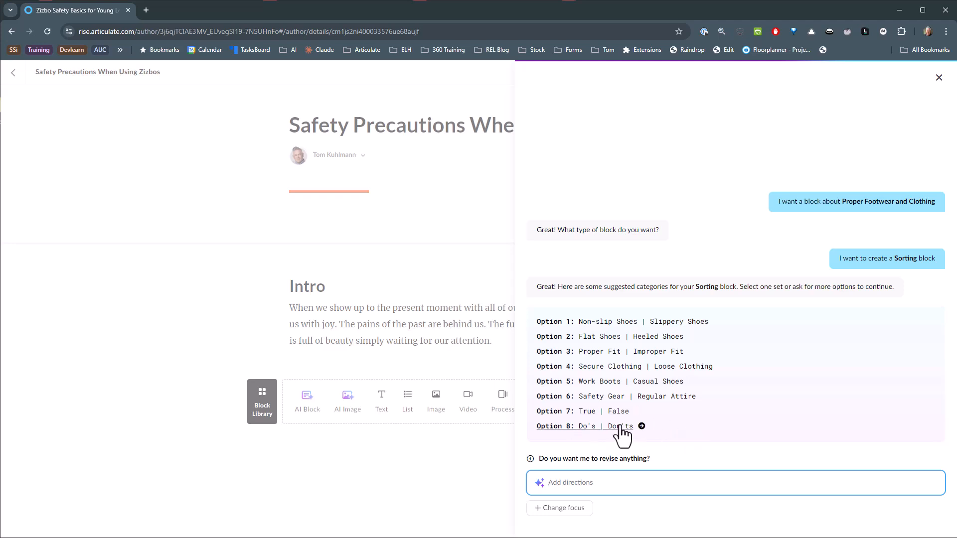
left_click(643, 427)
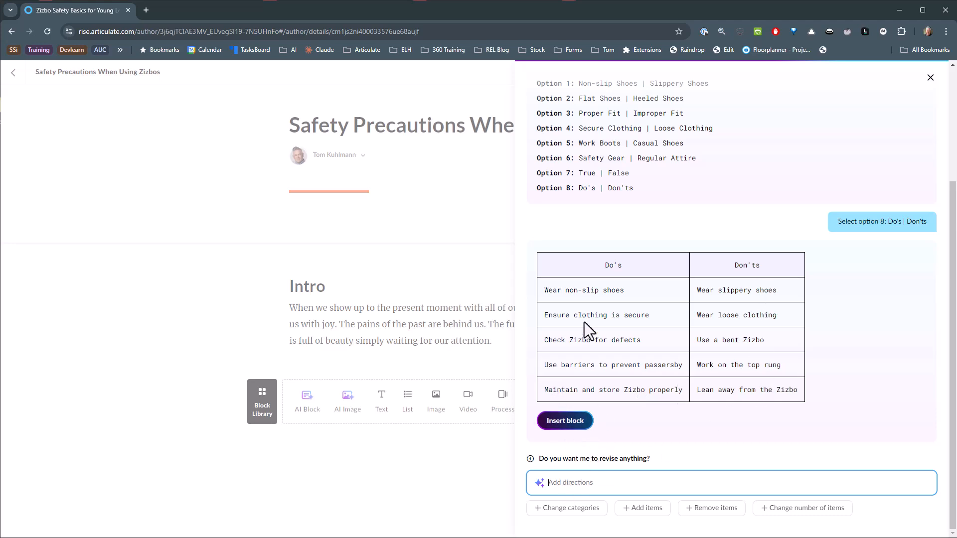
left_click(565, 423)
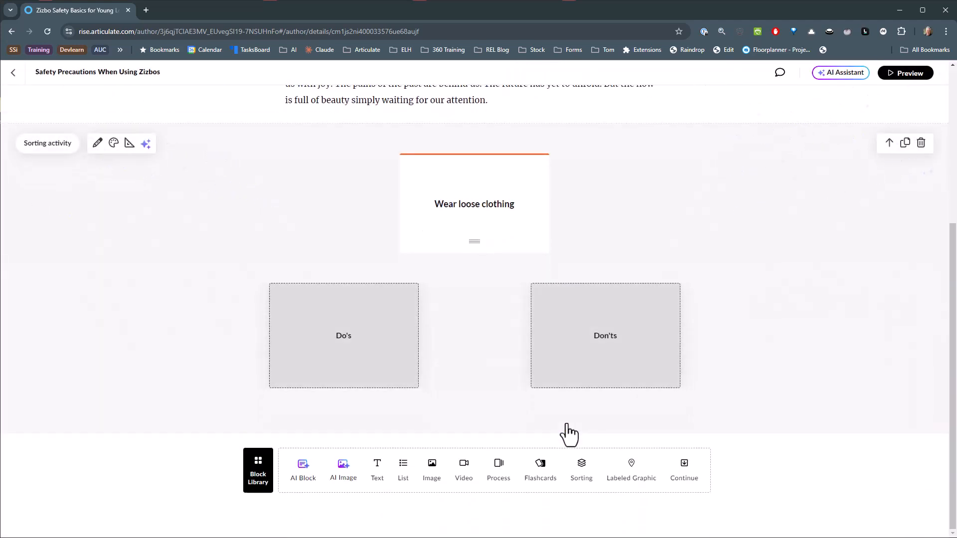
left_click_drag(466, 190, 476, 239)
scroll(769, 292, "up", 2)
scroll(685, 297, "down", 2)
Generate a Paragraph block with AI about "Choosing the Right Zizbo" and insert it below the sorting activity.
left_click(302, 471)
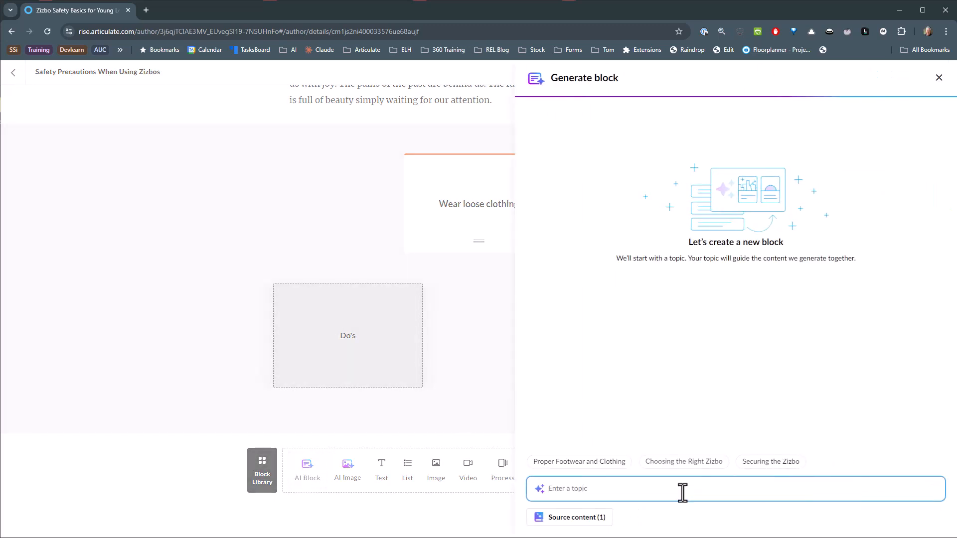
left_click(699, 474)
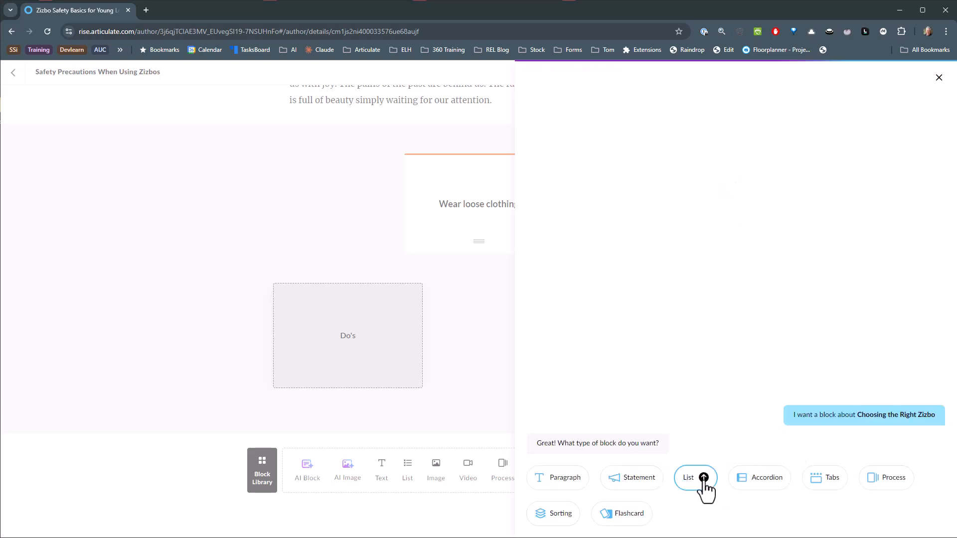
left_click(553, 479)
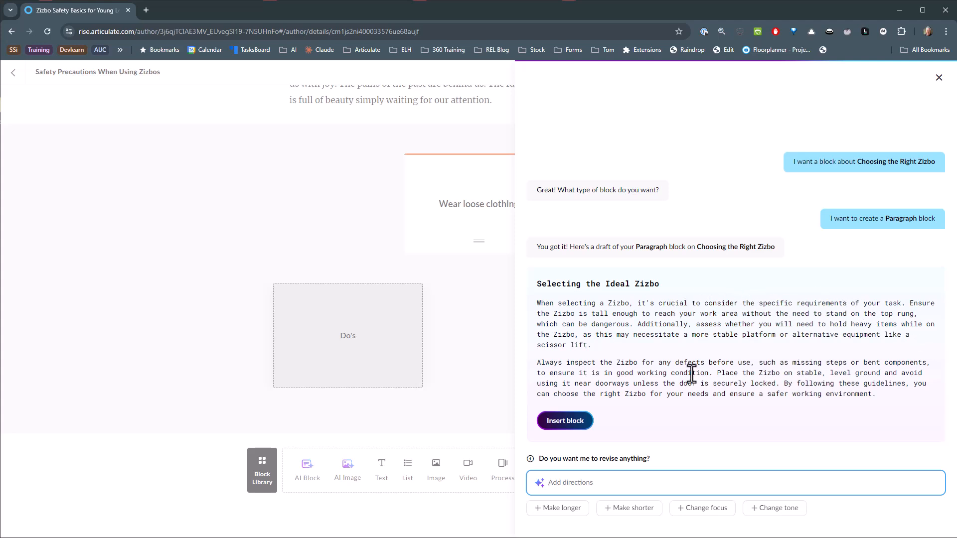
left_click(566, 425)
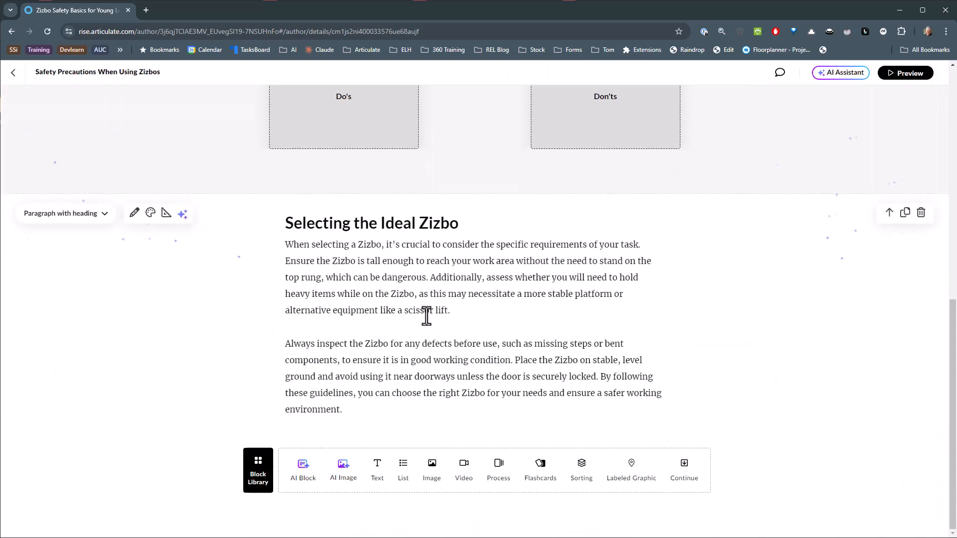
Create an AI scenario from both paragraphs under "Selecting the Ideal Zizbo" and insert it below them.
left_click_drag(285, 244, 366, 408)
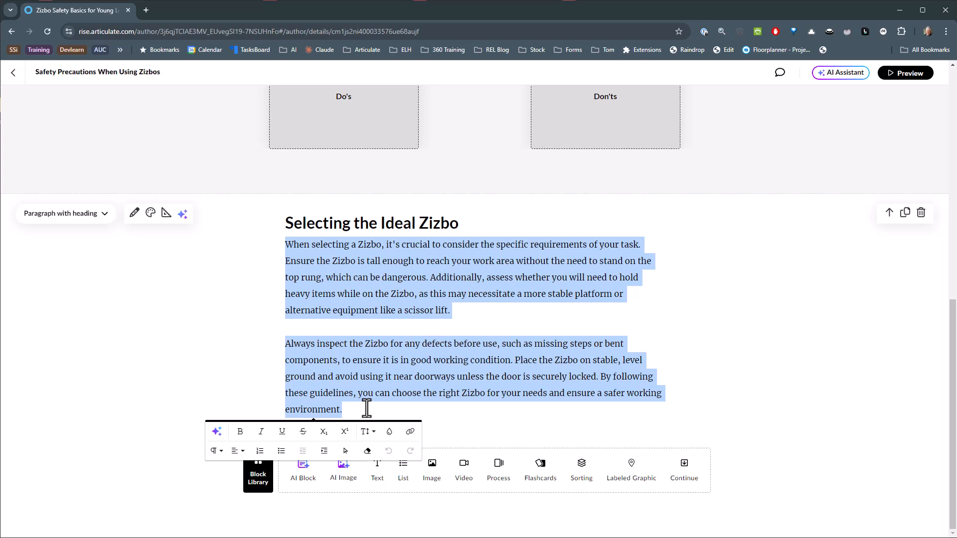
left_click(218, 433)
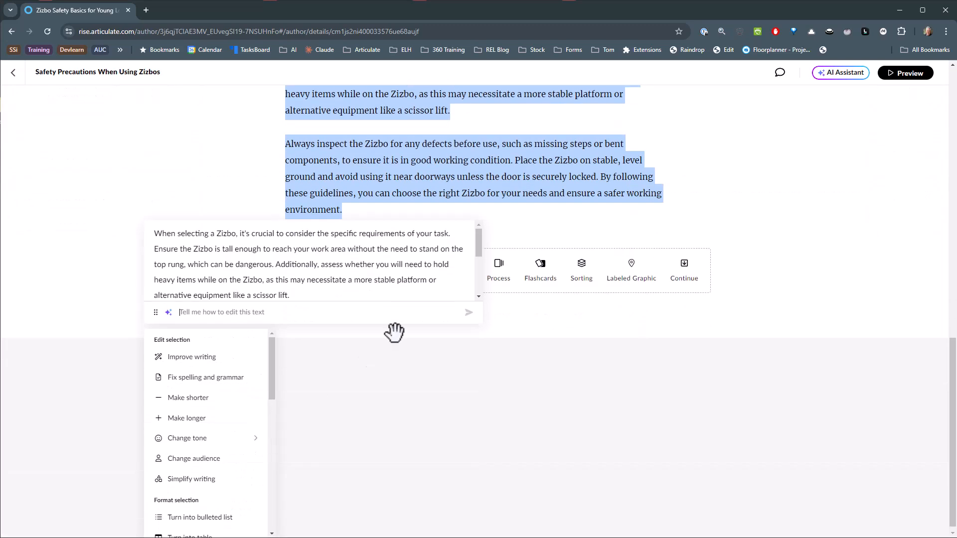
scroll(235, 412, "down", 3)
scroll(233, 412, "down", 4)
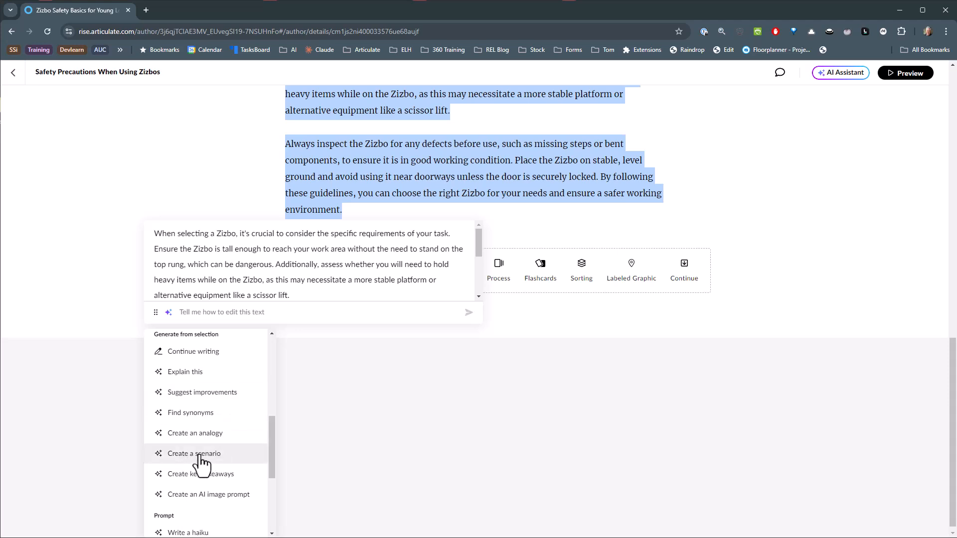
left_click(202, 454)
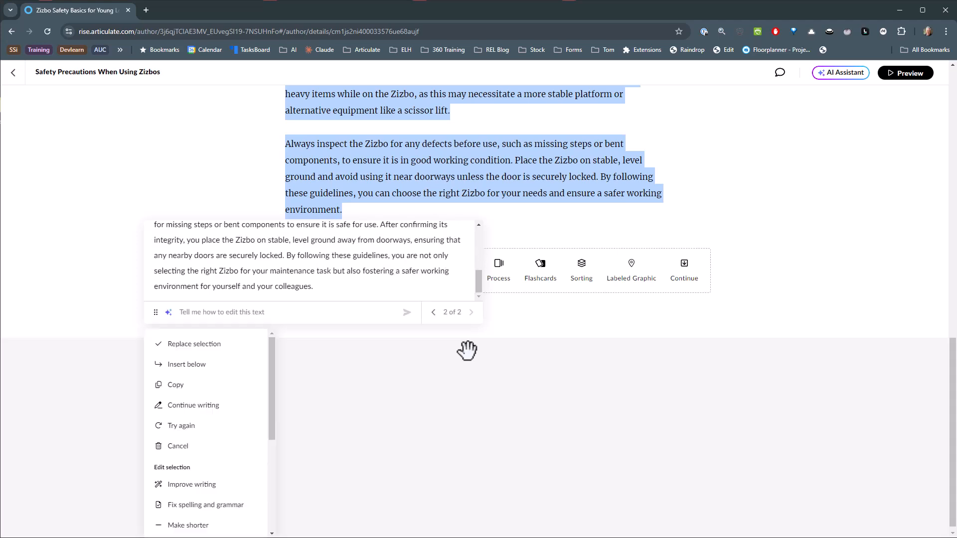
left_click(200, 366)
left_click(762, 342)
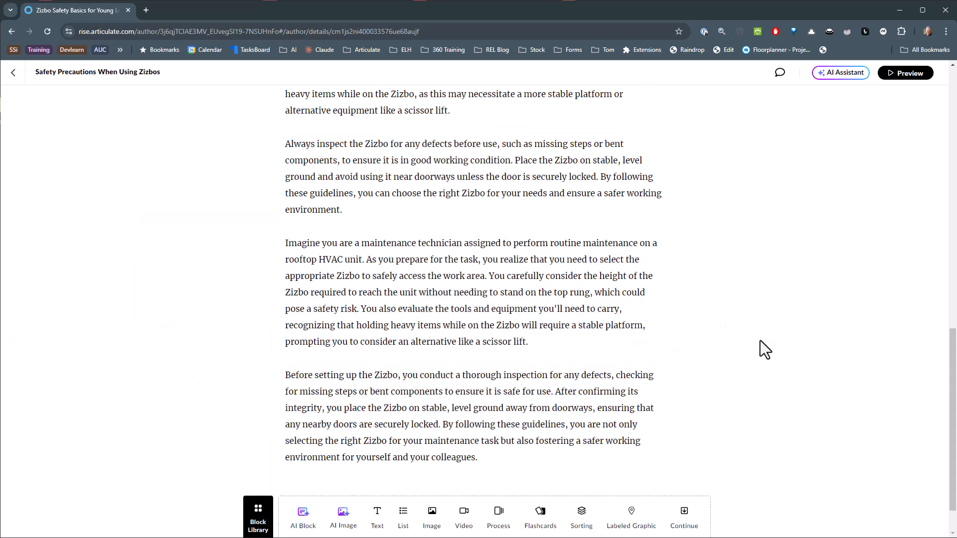
scroll(553, 271, "up", 2)
left_click_drag(286, 178, 351, 338)
left_click(742, 341)
scroll(391, 268, "down", 3)
scroll(552, 323, "down", 1)
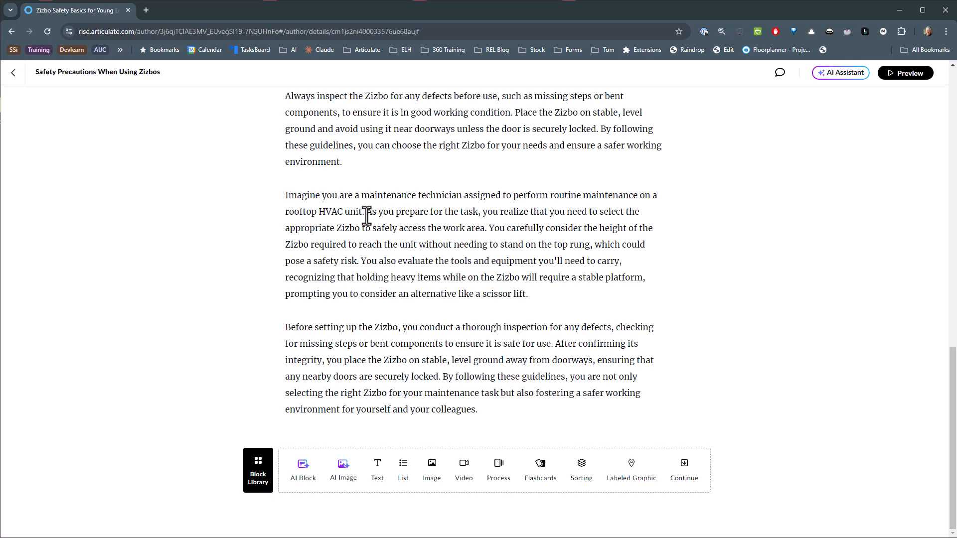
Rewrite the two-paragraph maintenance technician scenario with AI in a Friendly tone and insert the new version below it.
left_click_drag(286, 195, 491, 409)
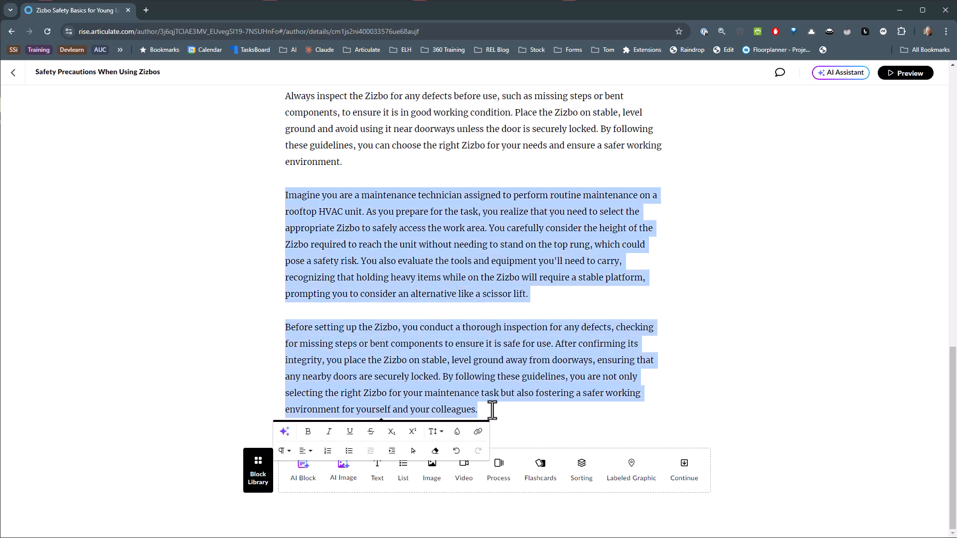
left_click(285, 431)
scroll(274, 343, "down", 2)
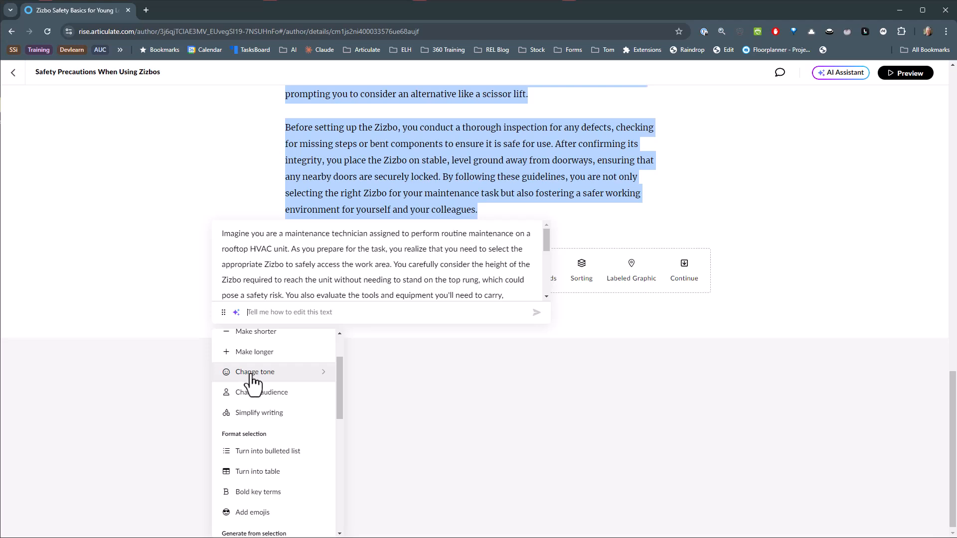
left_click(323, 380)
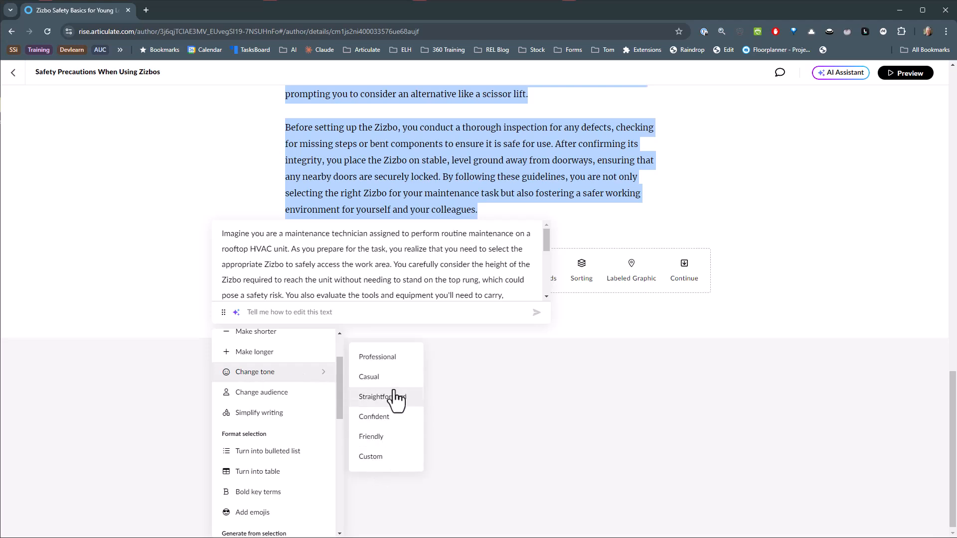
left_click(371, 439)
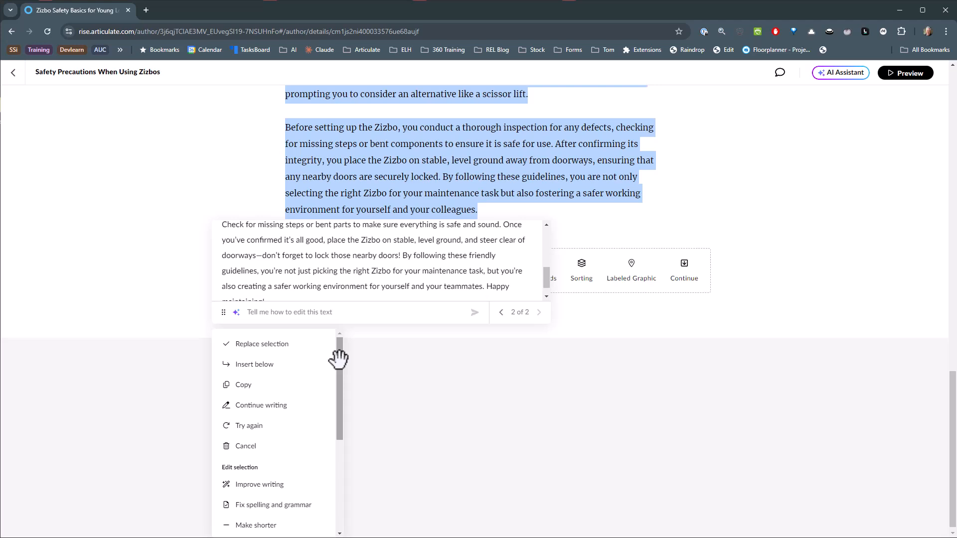
scroll(305, 377, "down", 1)
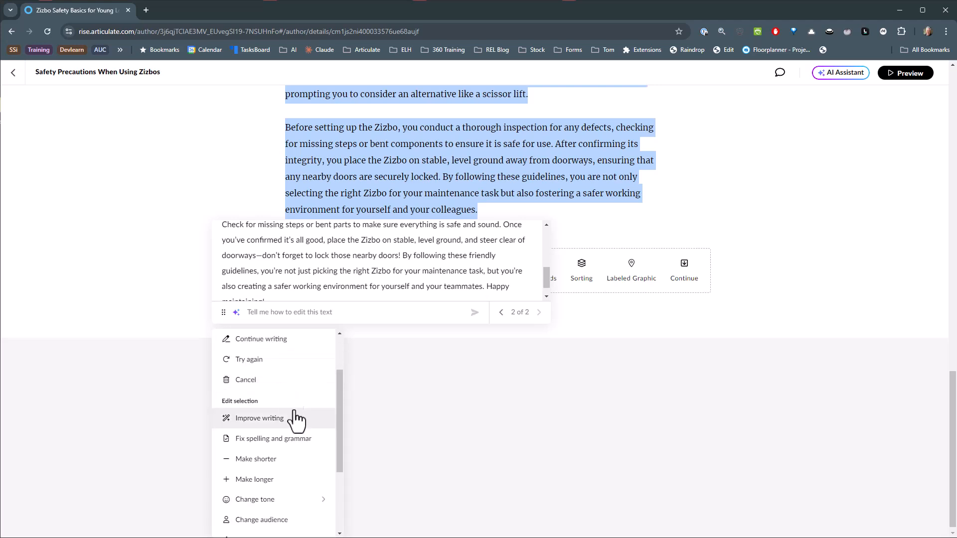
scroll(295, 410, "up", 1)
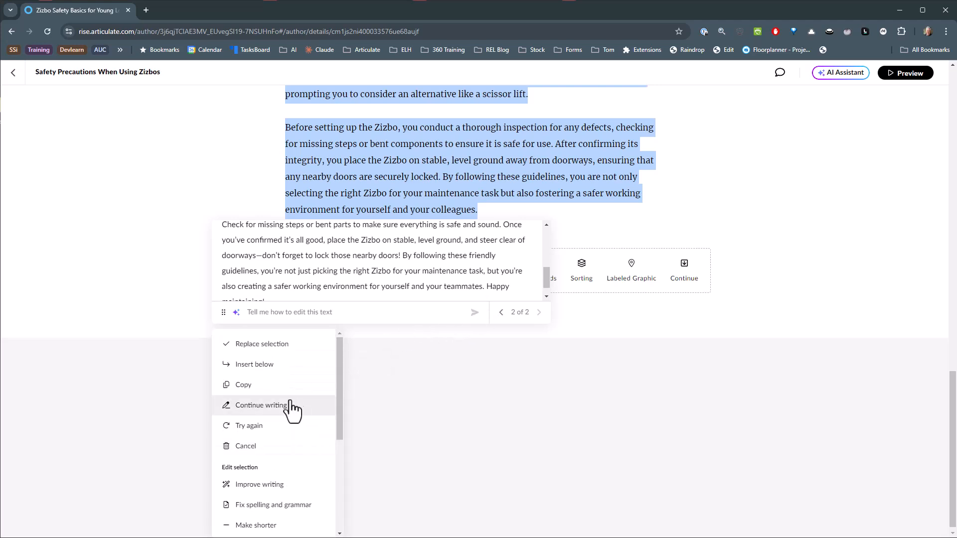
left_click(242, 368)
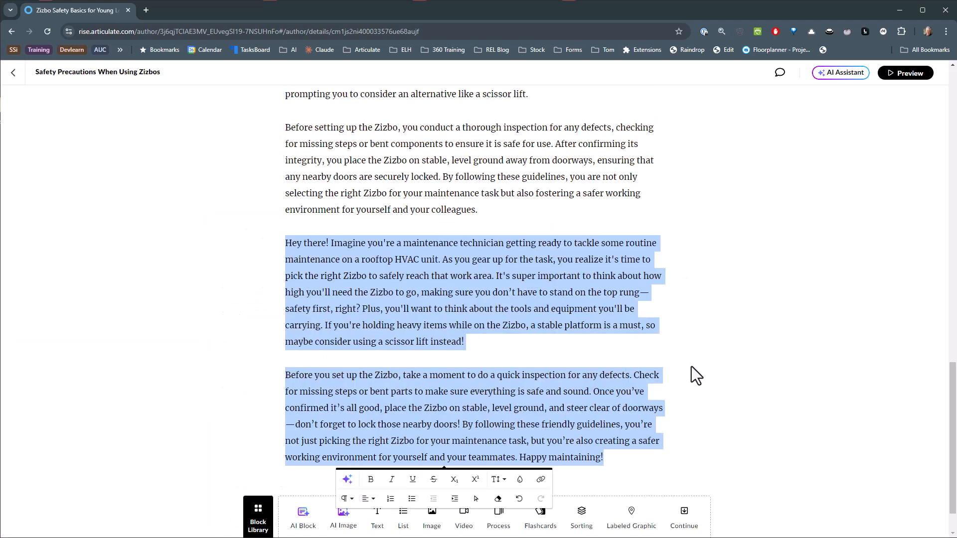
left_click(380, 285)
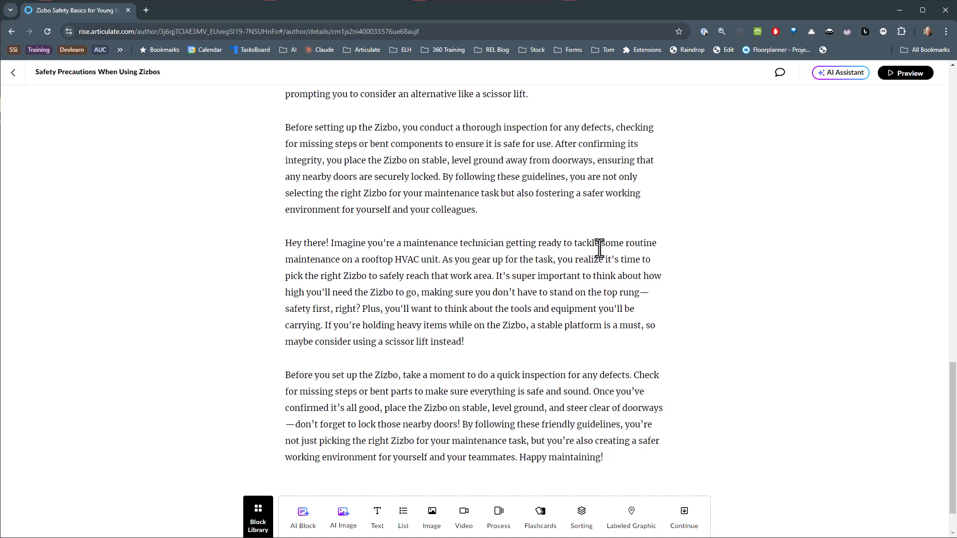
Rewrite the friendly "Hey there!" scenario with AI for an intended audience of thirteen year old and insert the result below it.
left_click_drag(283, 244, 618, 455)
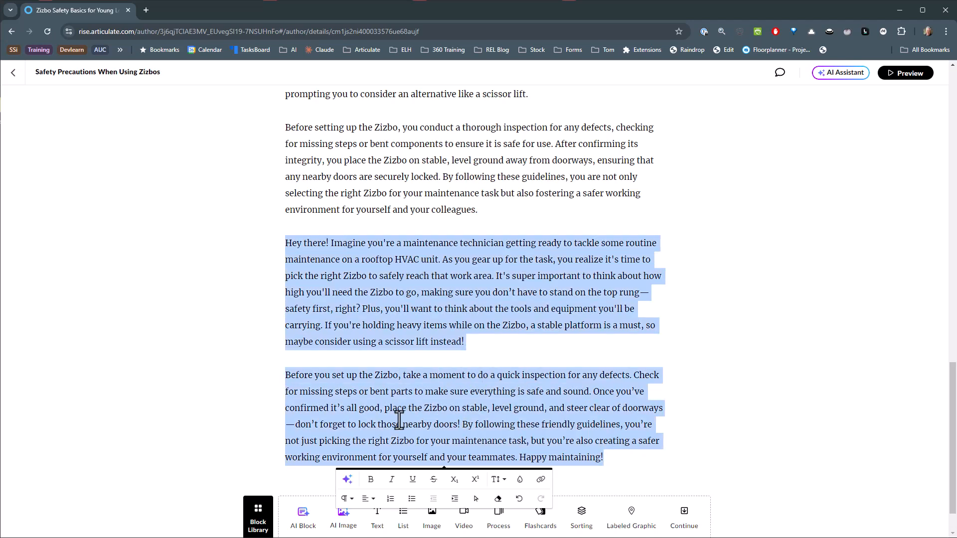
left_click(347, 479)
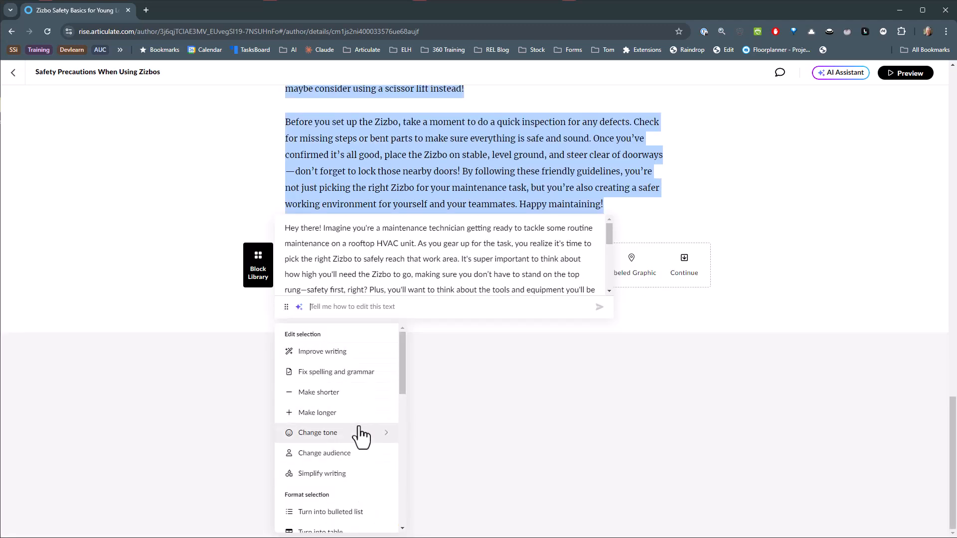
left_click(357, 452)
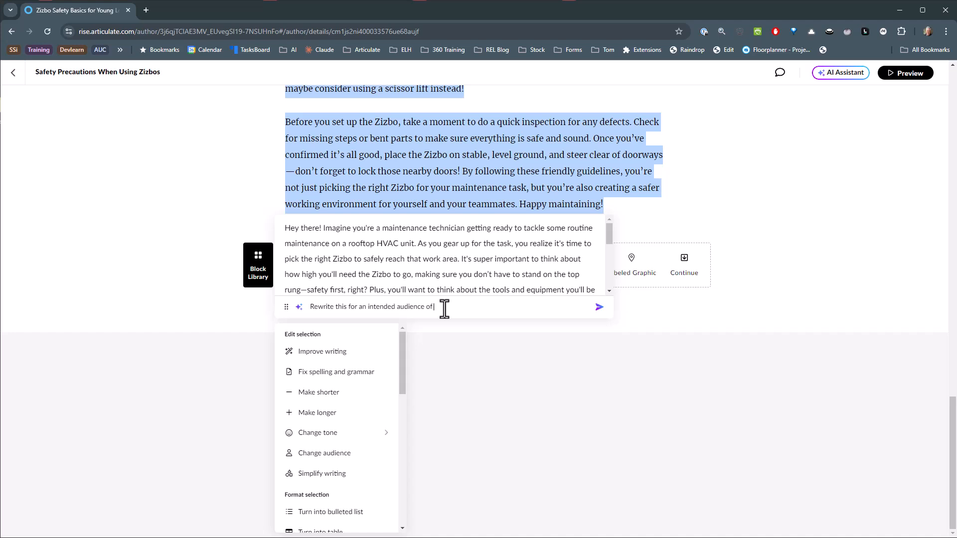
type("8t")
key("BackSpace")
type("hirteen year olds")
left_click(599, 308)
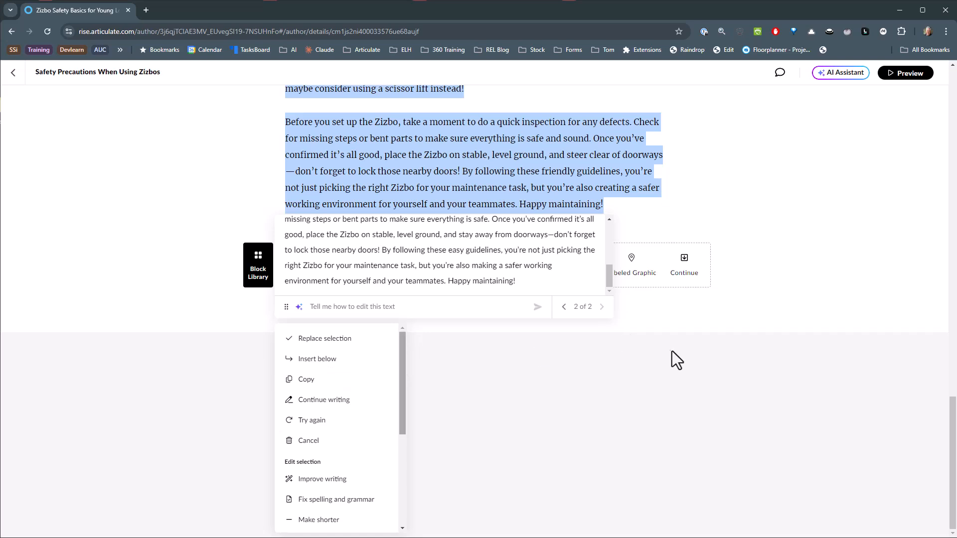
left_click(315, 360)
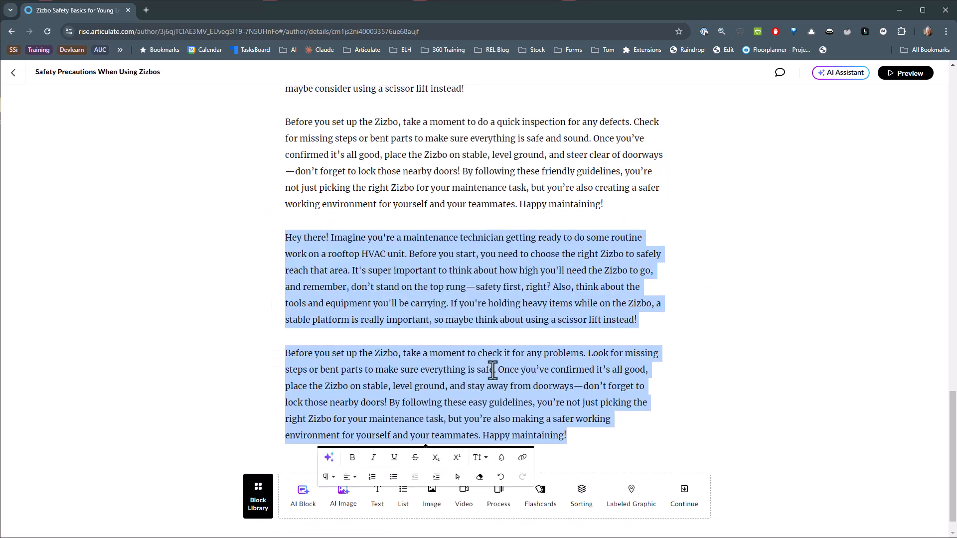
left_click(678, 321)
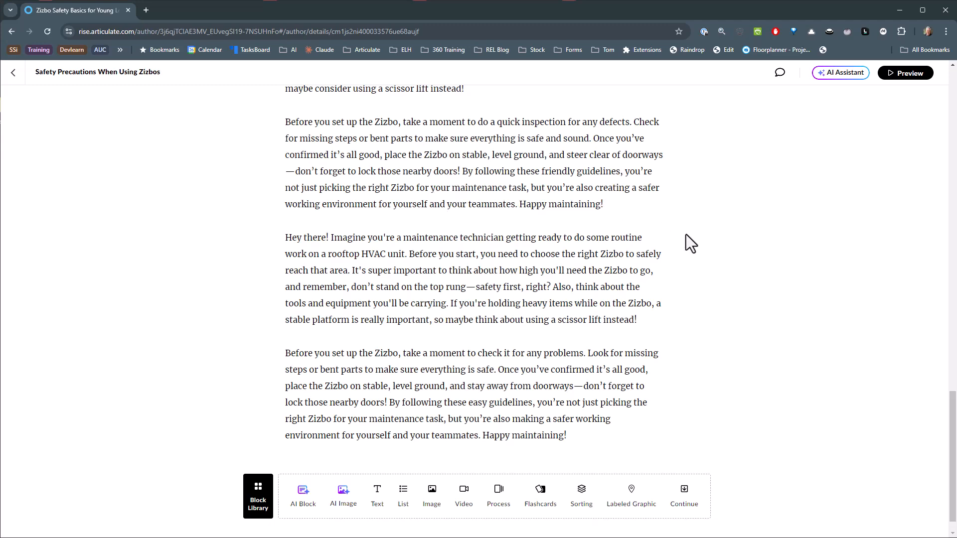
Return to the course outline, add a lesson titled "Quiz" at its end, and create it as a quiz.
scroll(731, 241, "up", 4)
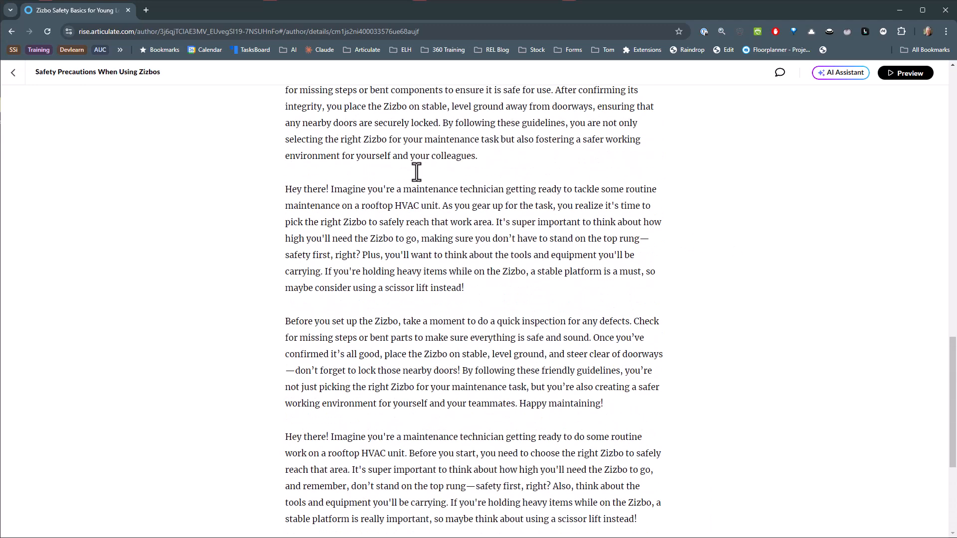
left_click(14, 74)
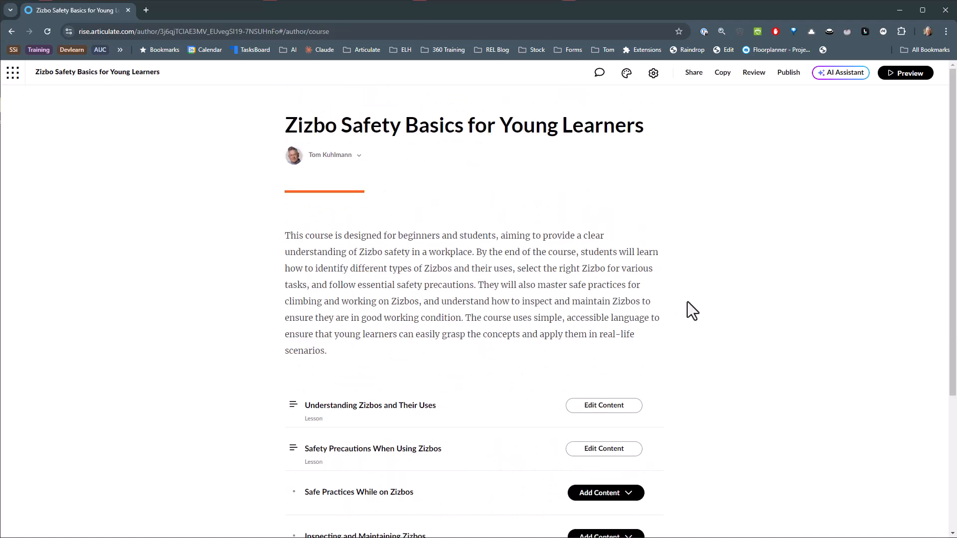
scroll(686, 301, "down", 4)
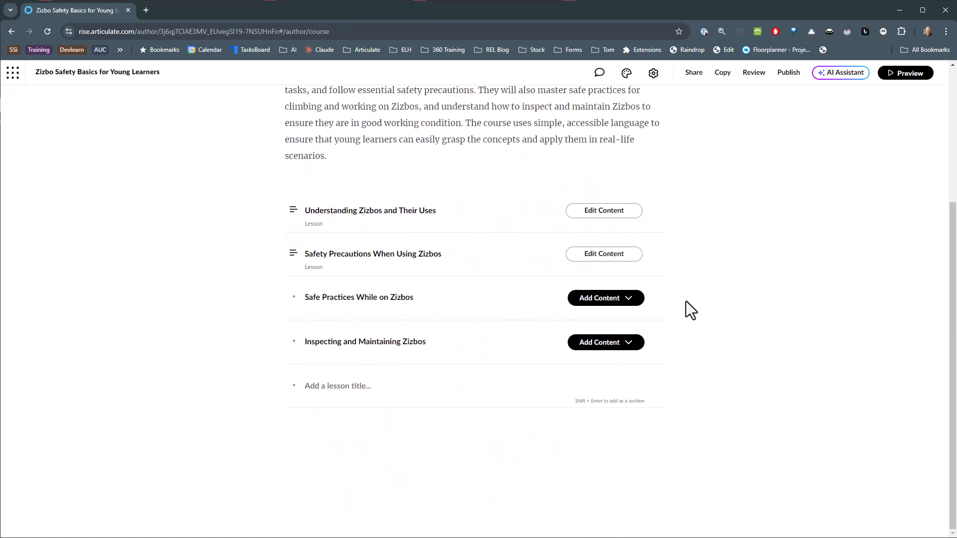
left_click(321, 391)
type("Quiz")
key("Return")
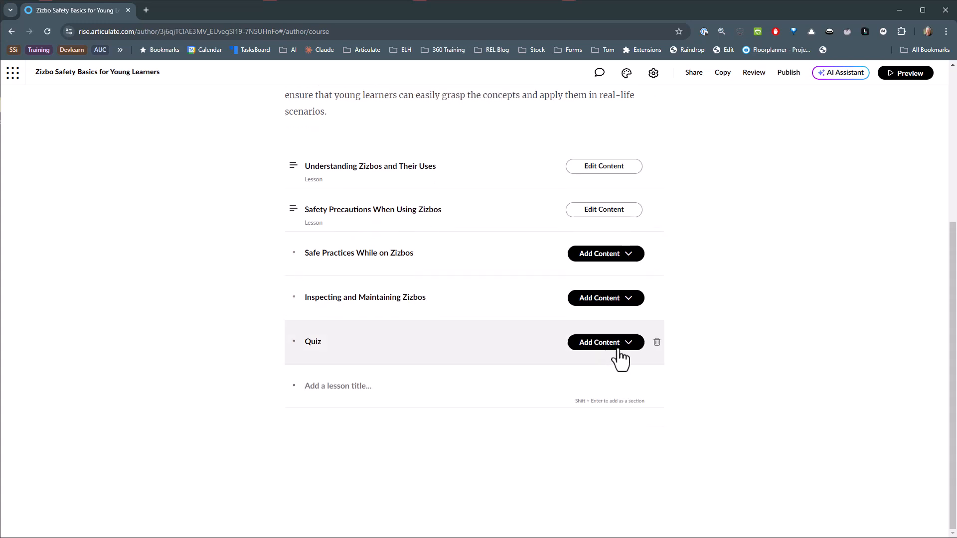
left_click(618, 349)
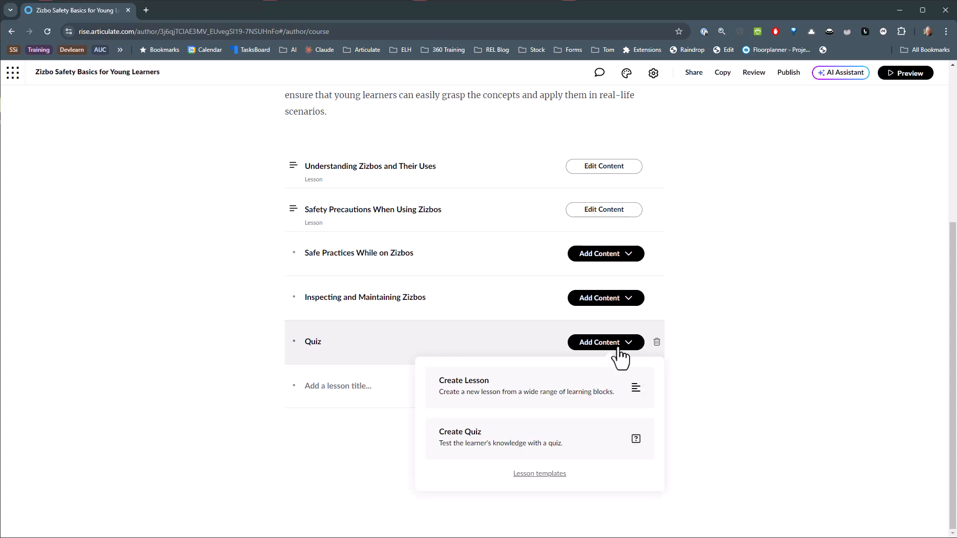
left_click(519, 445)
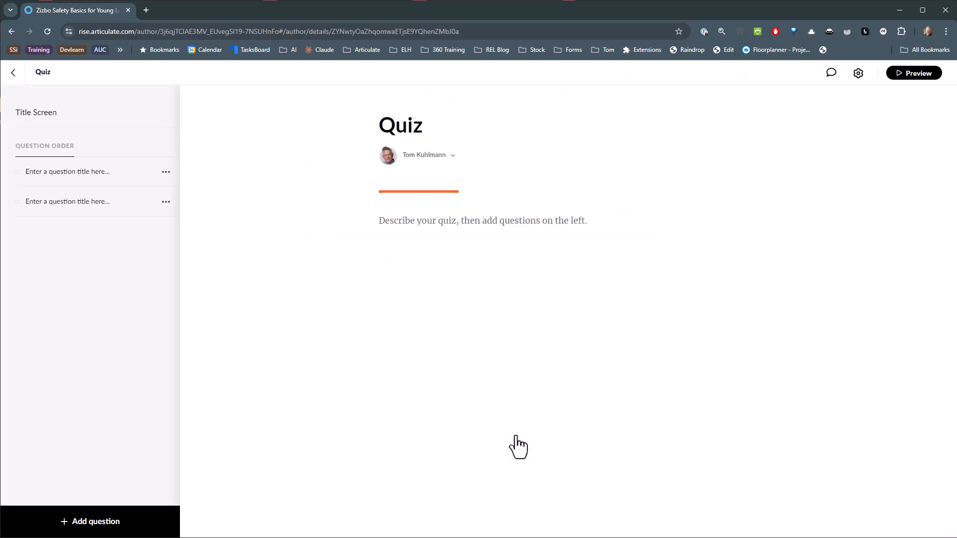
Delete both blank placeholder questions from the quiz.
left_click(166, 172)
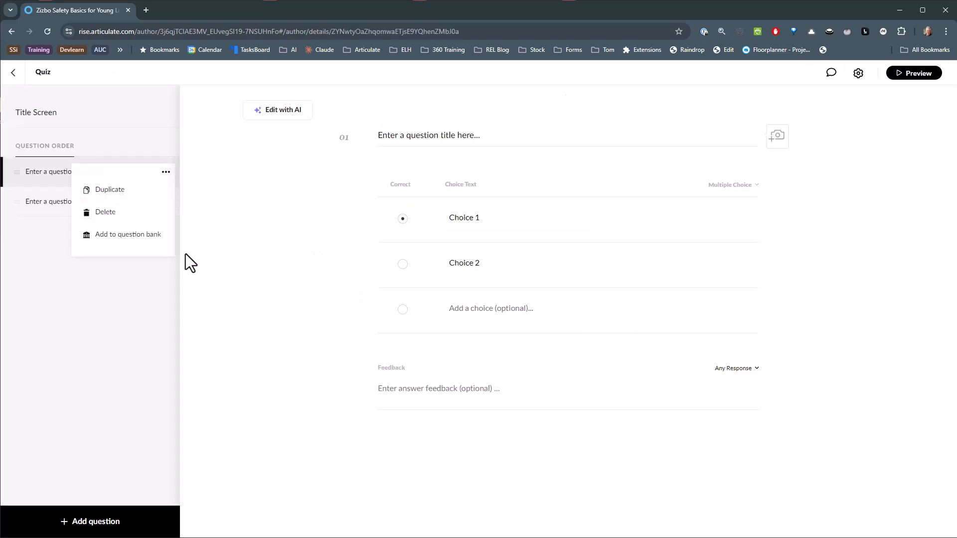
left_click(106, 212)
left_click(110, 215)
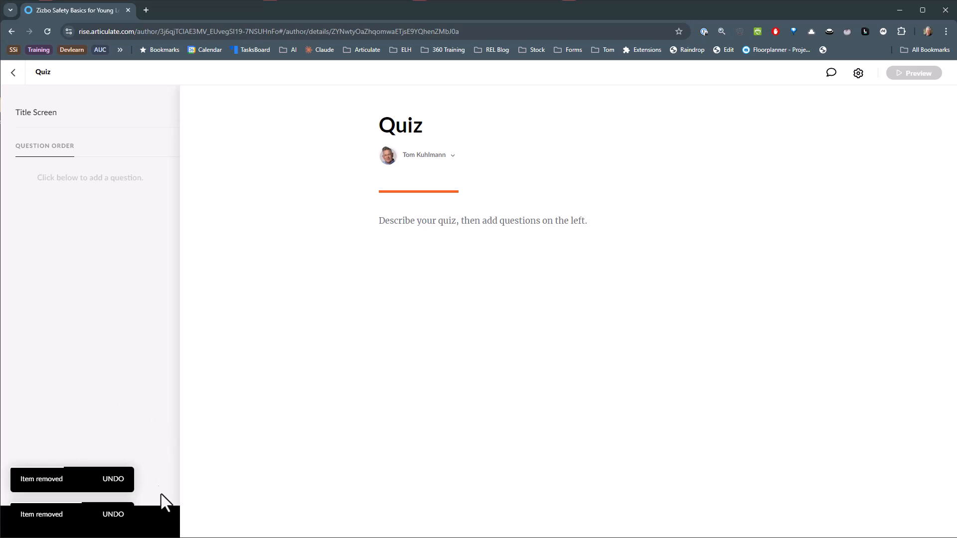
Generate a quiz question with AI and insert the drafted question "What should you do if you see a Zizbo in your area?".
left_click(155, 532)
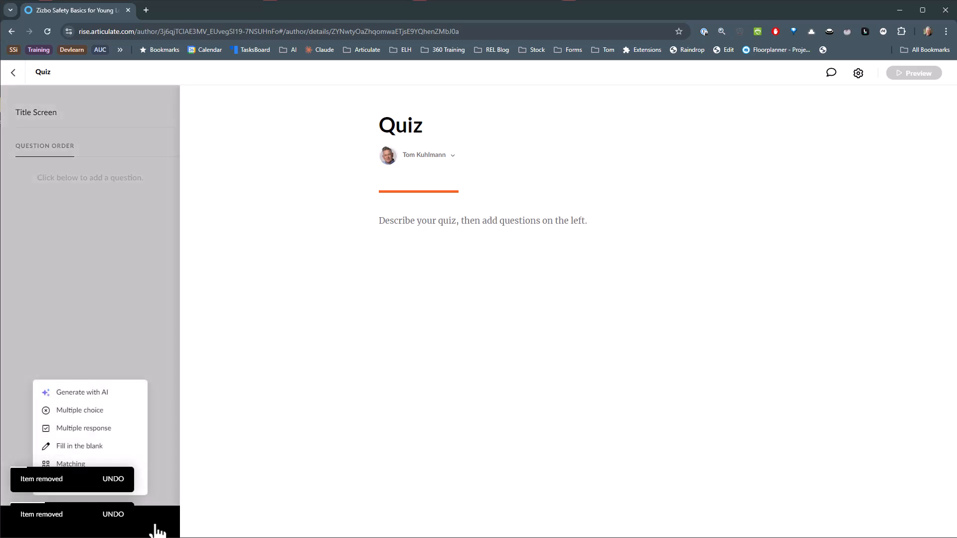
left_click(82, 393)
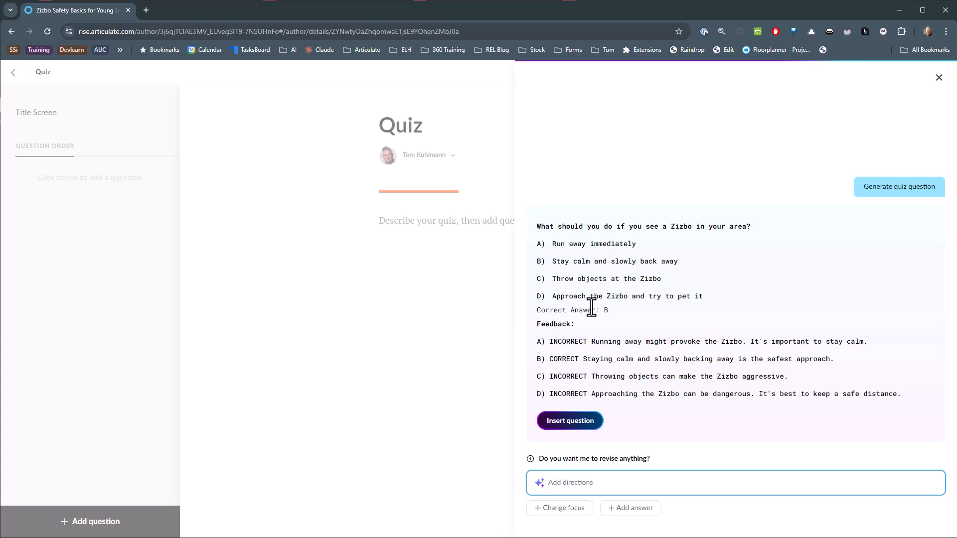
left_click(573, 422)
left_click(572, 421)
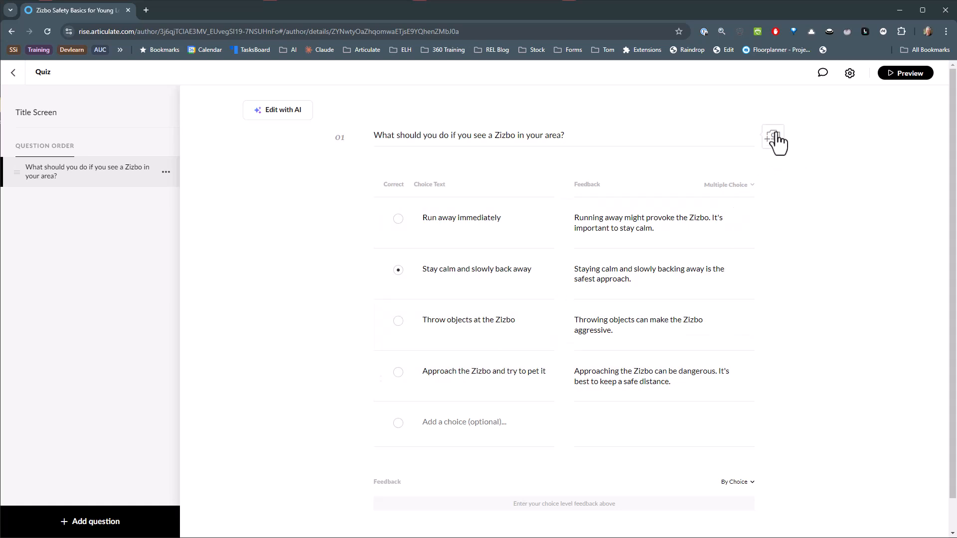
Preview the quiz, start it to view its question, and return to editing.
left_click(894, 75)
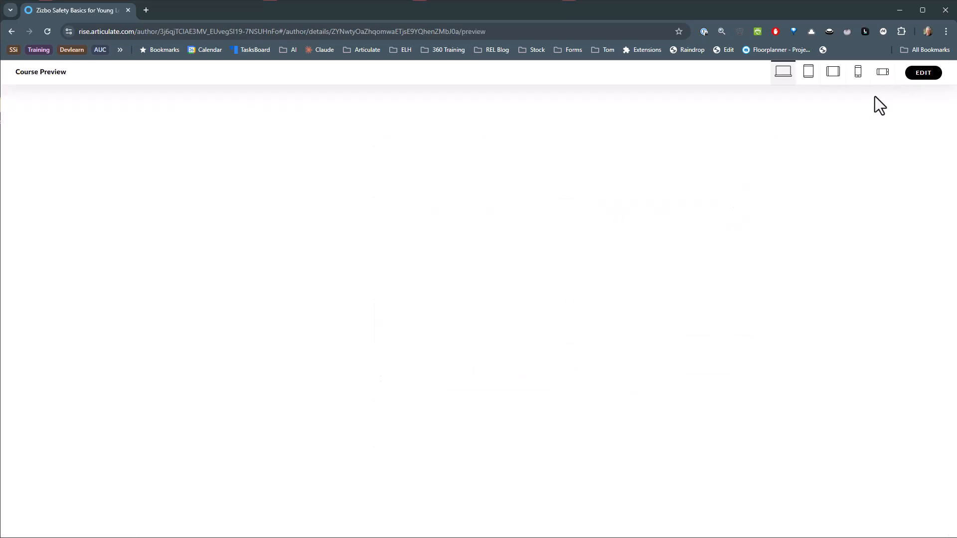
left_click(324, 325)
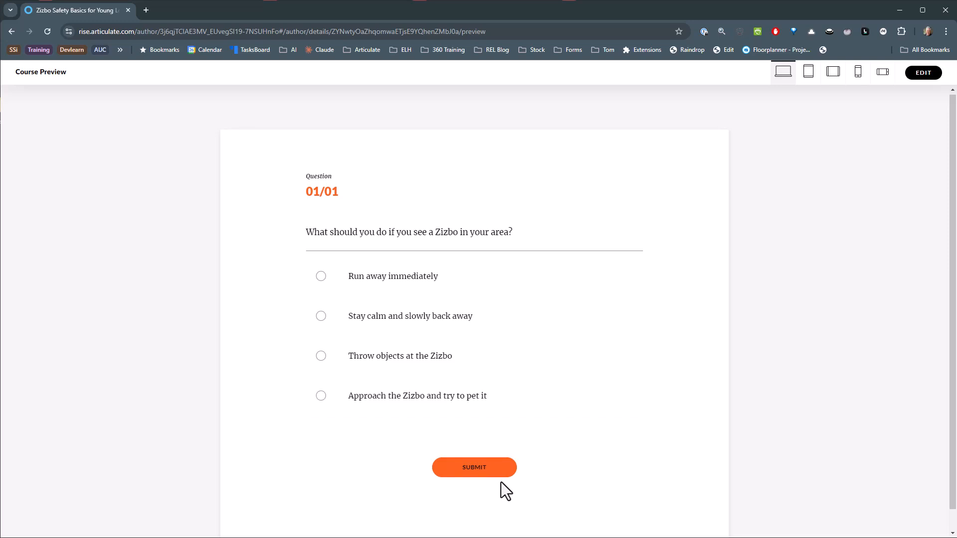
left_click(922, 73)
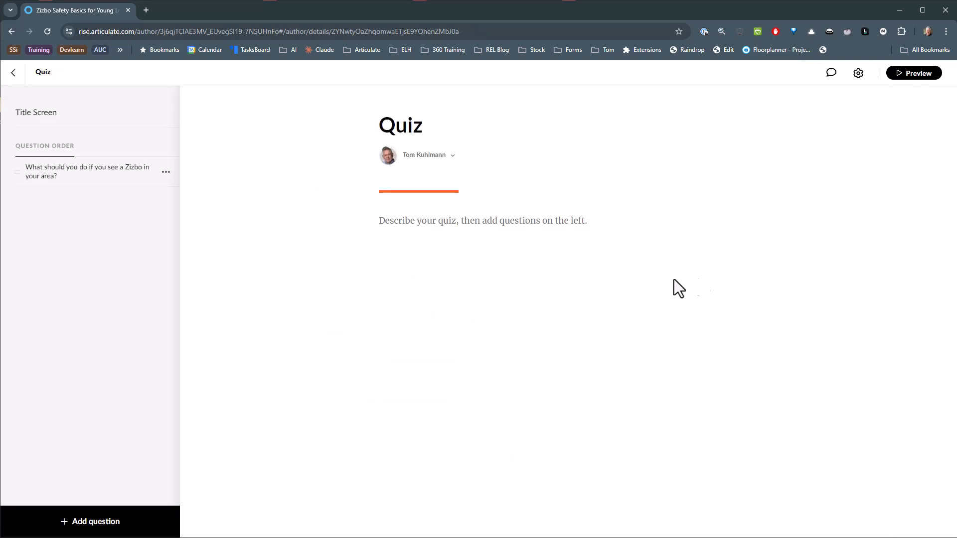
Preview the whole course from the course outline and look through the lesson "Understanding Zizbos and Their Uses".
left_click(13, 72)
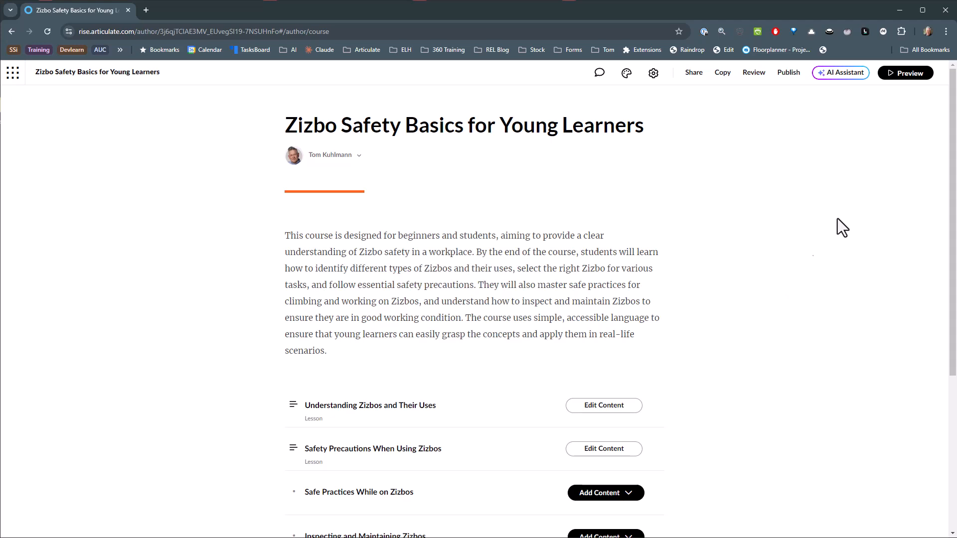
left_click(902, 79)
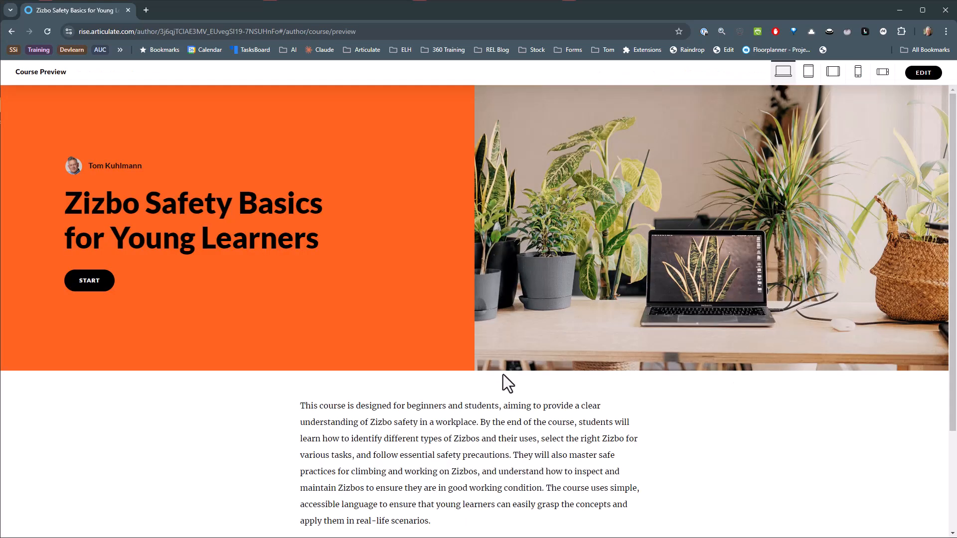
scroll(429, 284, "down", 3)
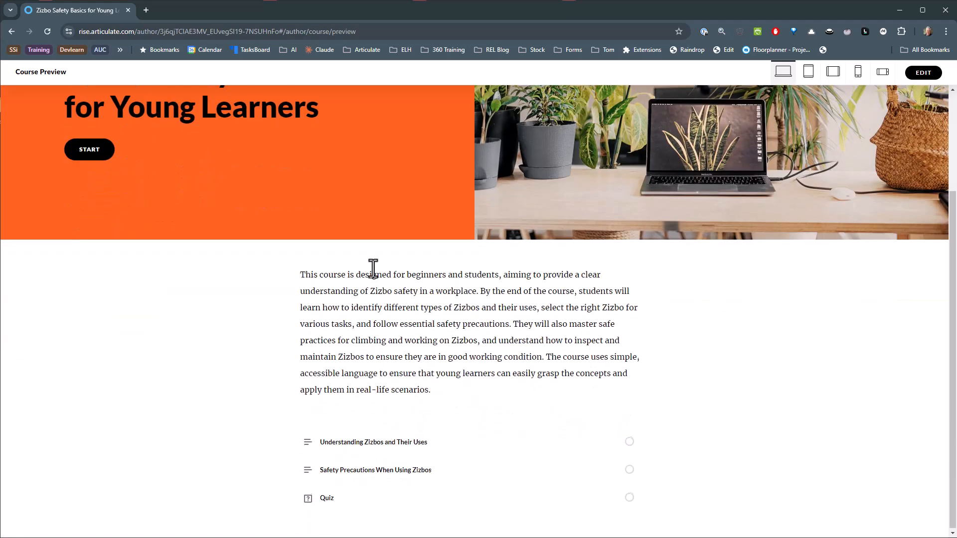
left_click(88, 148)
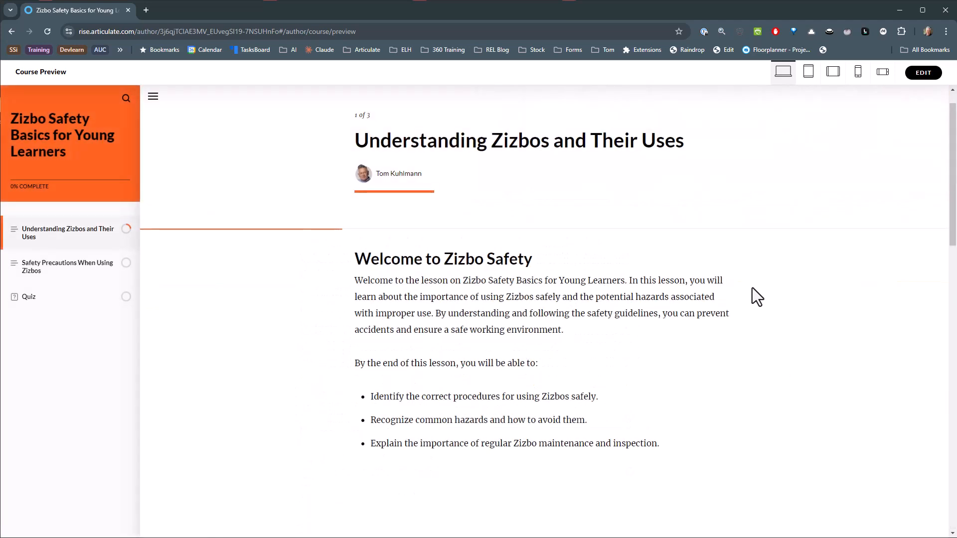
scroll(776, 287, "down", 5)
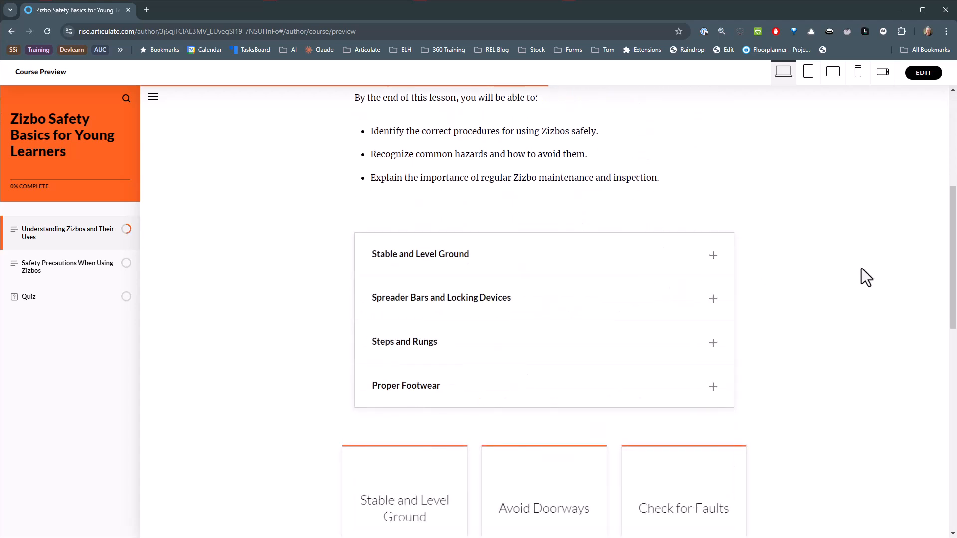
scroll(861, 272, "down", 5)
scroll(852, 279, "down", 3)
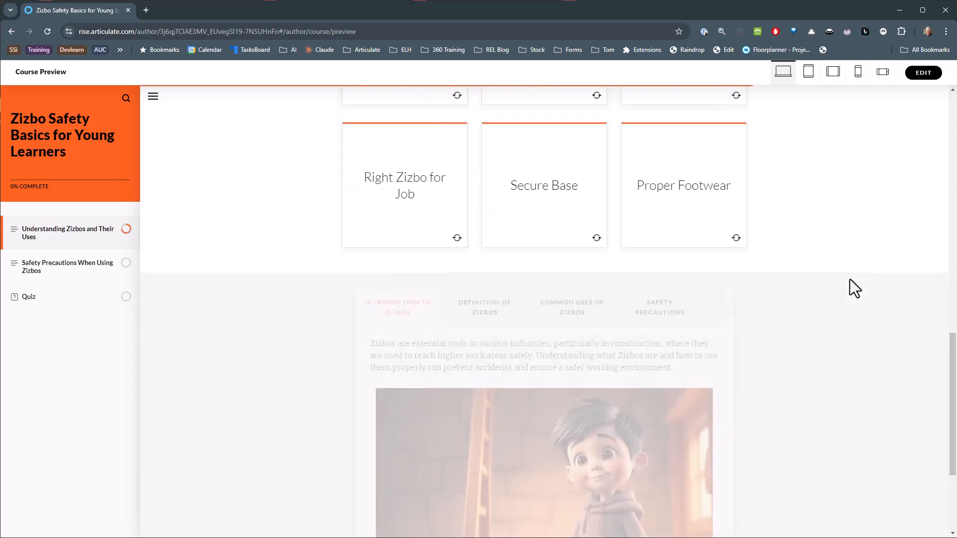
scroll(850, 279, "down", 3)
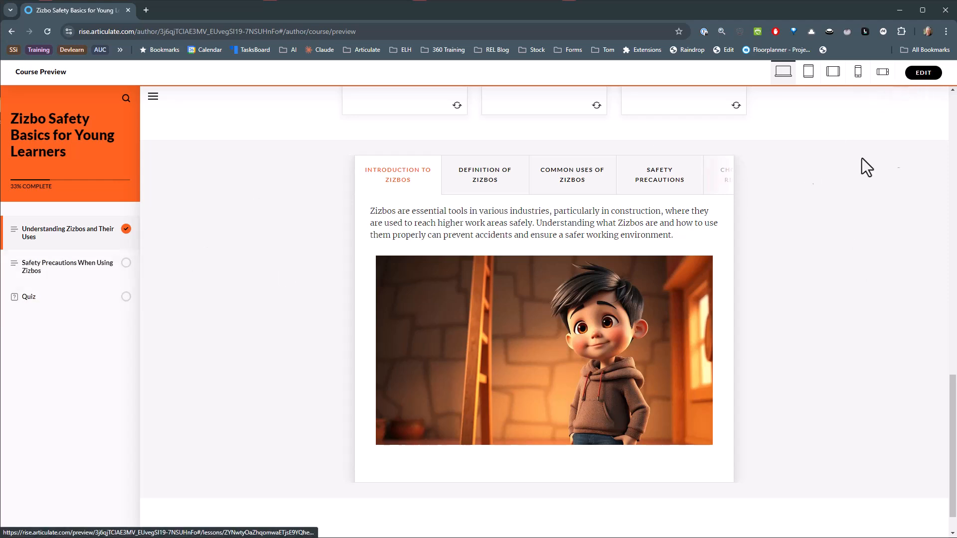
left_click(923, 73)
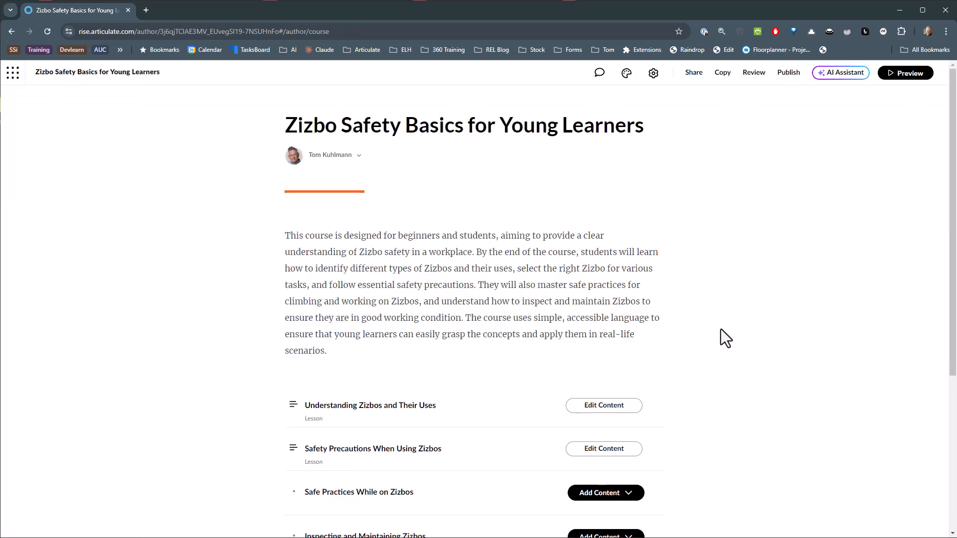
Generate an AI Paragraph block on "Summary of the lesson" and insert it at the end of the lesson "Understanding Zizbos and Their Uses".
left_click(609, 410)
scroll(705, 376, "down", 10)
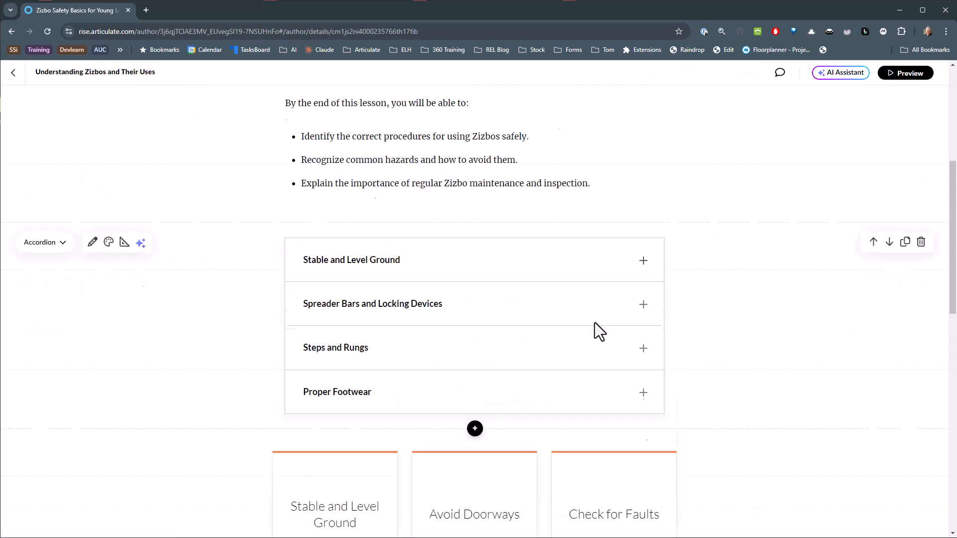
scroll(574, 333, "down", 8)
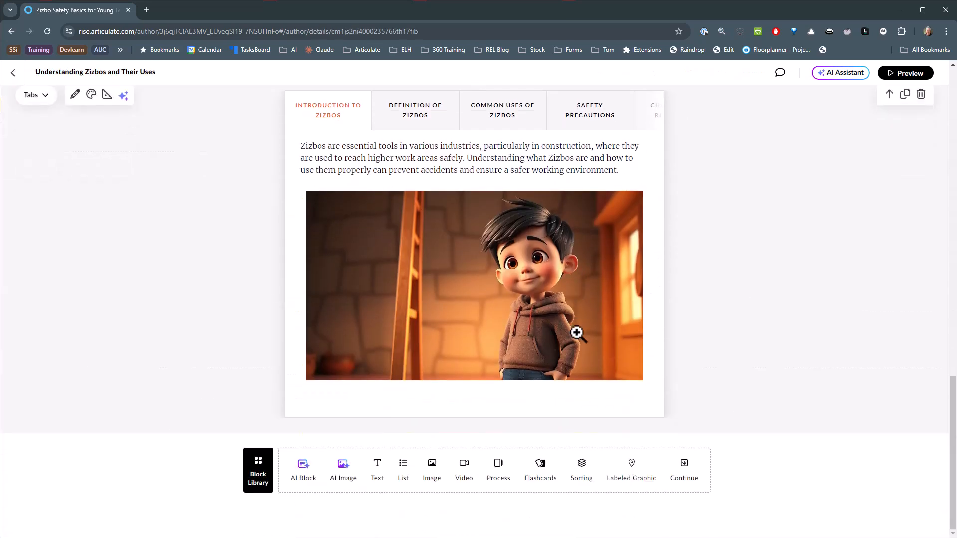
left_click(302, 477)
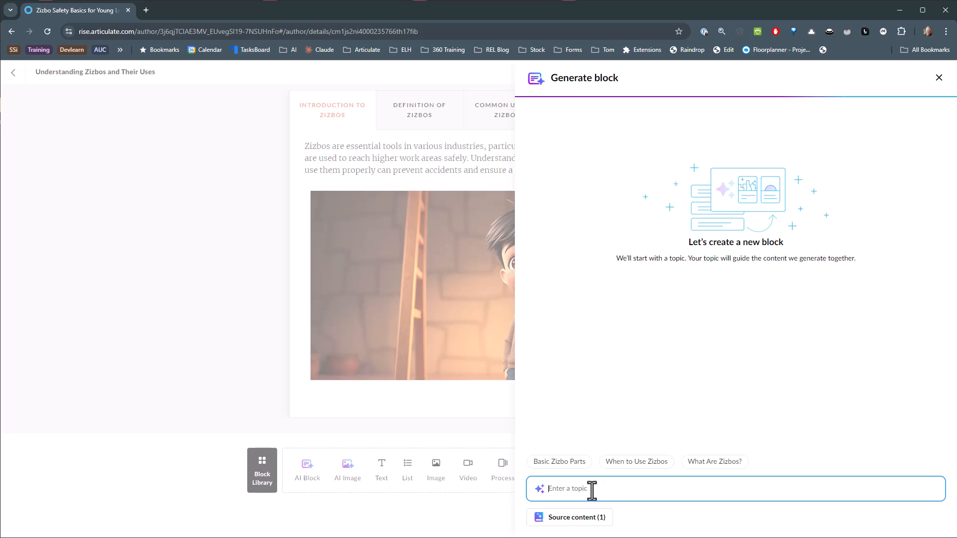
type("Summary of the lesson")
key("Return")
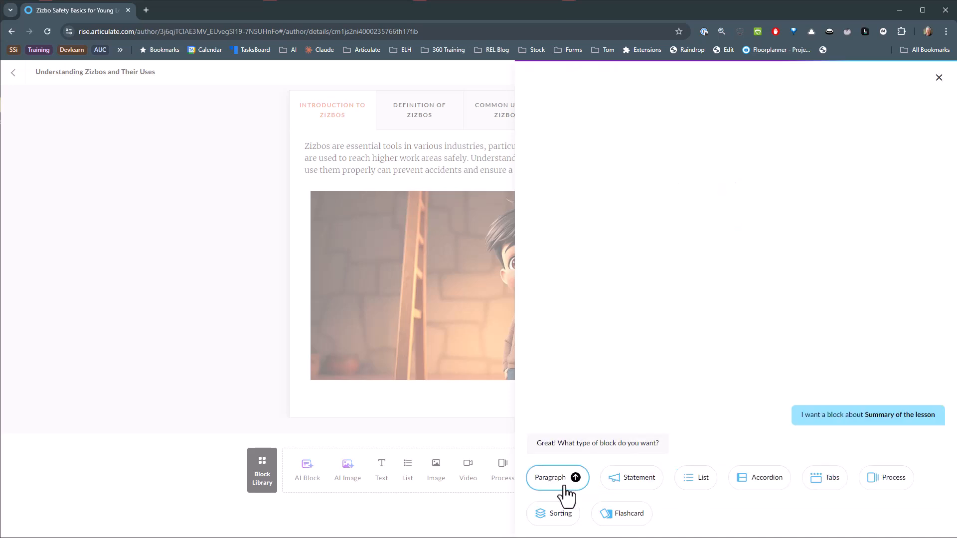
left_click(562, 484)
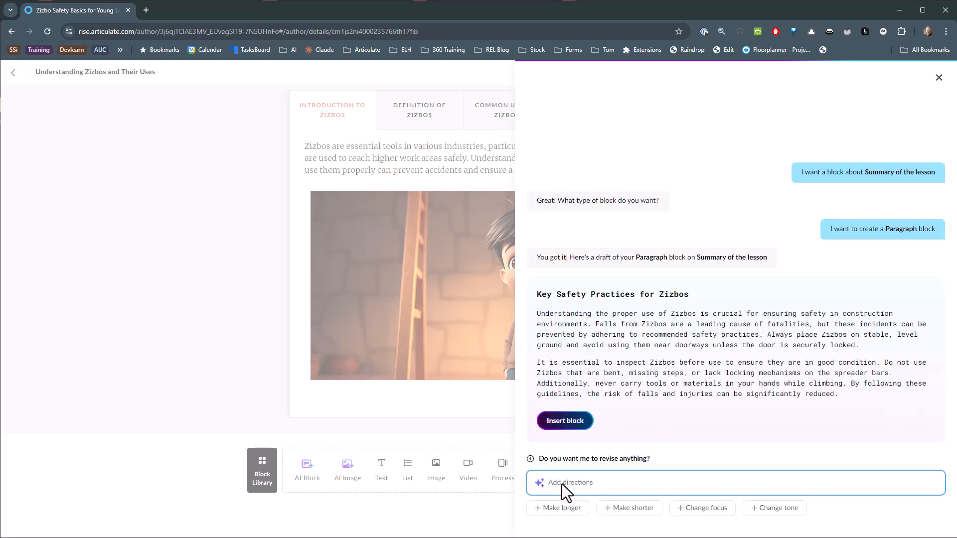
left_click(565, 421)
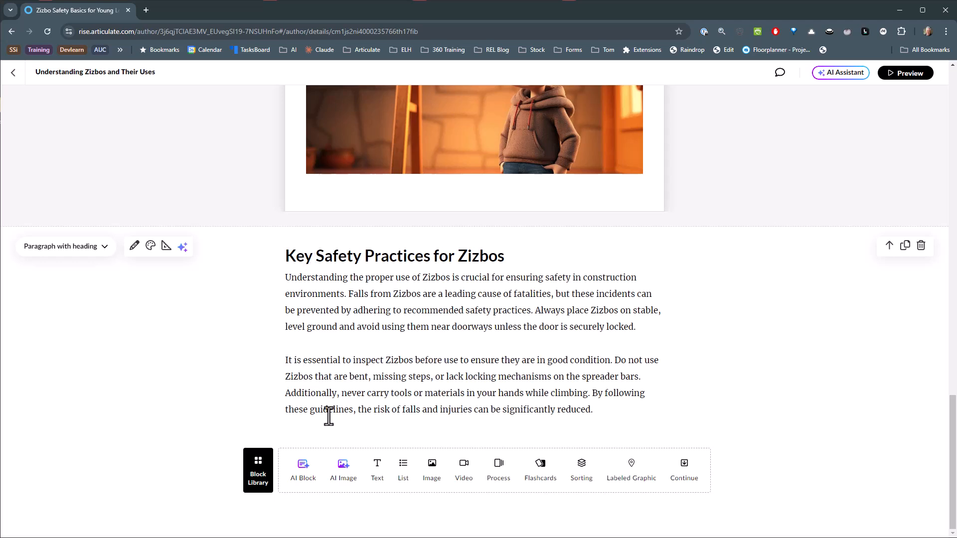
Create AI key takeaways from both paragraphs under "Key Safety Practices for Zizbos" and insert them below the text.
left_click_drag(285, 277, 592, 409)
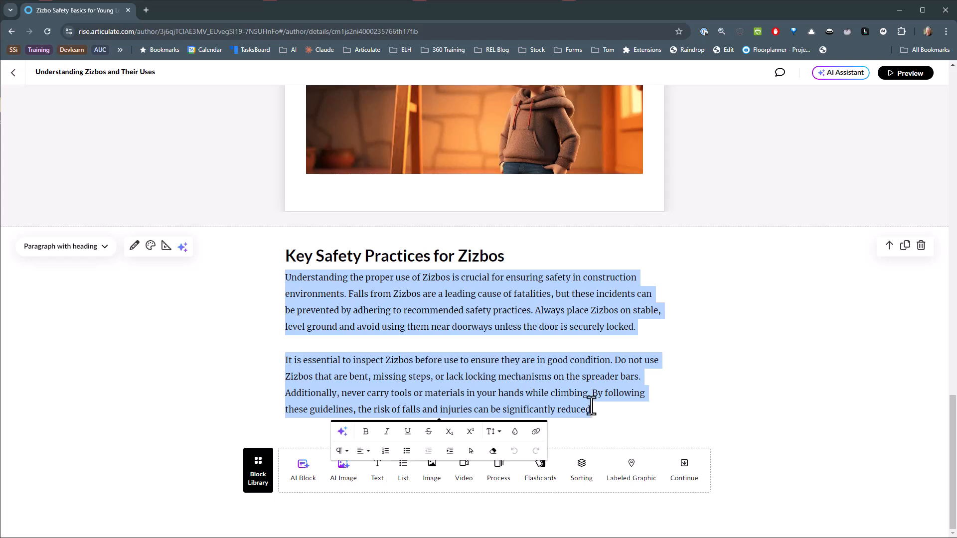
left_click(342, 431)
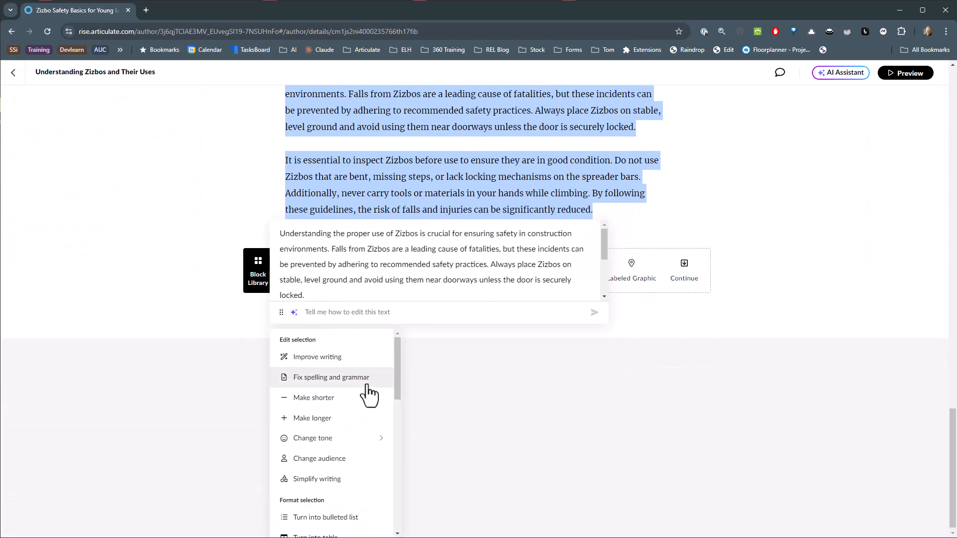
scroll(366, 409, "down", 2)
scroll(363, 416, "down", 2)
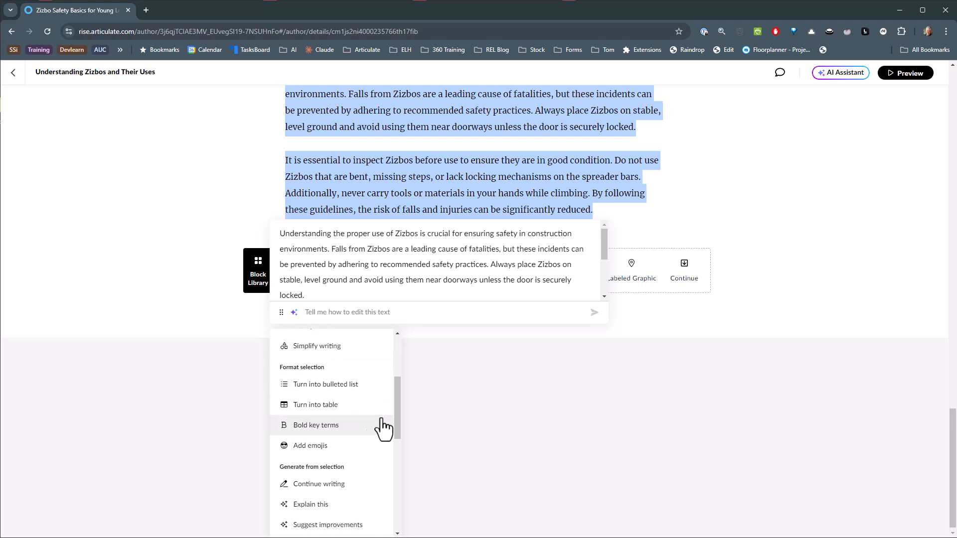
left_click_drag(400, 400, 394, 447)
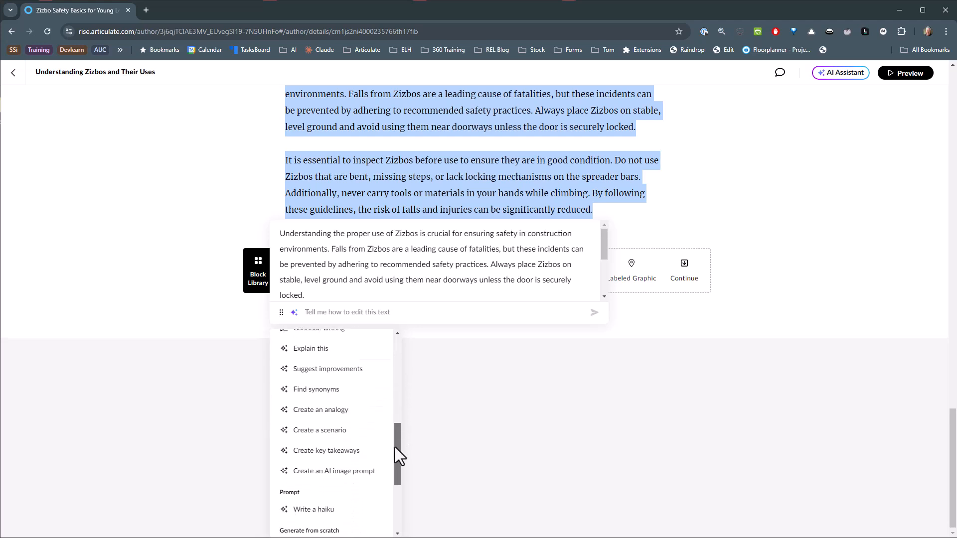
left_click(327, 452)
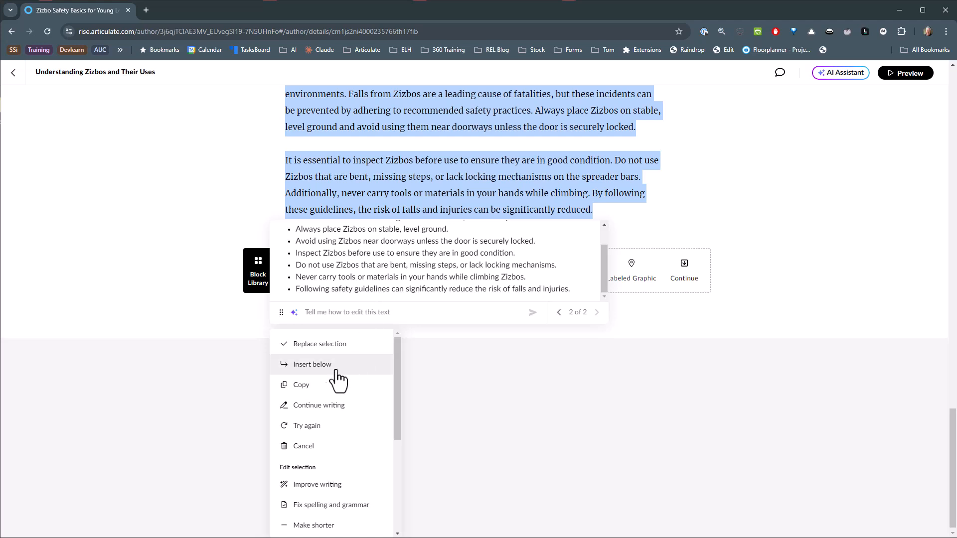
left_click(311, 368)
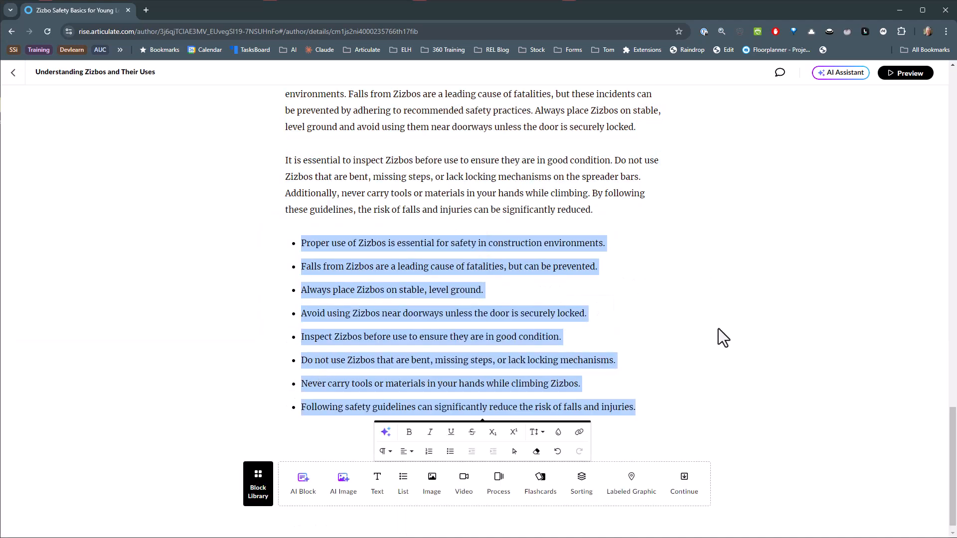
left_click_drag(300, 243, 647, 410)
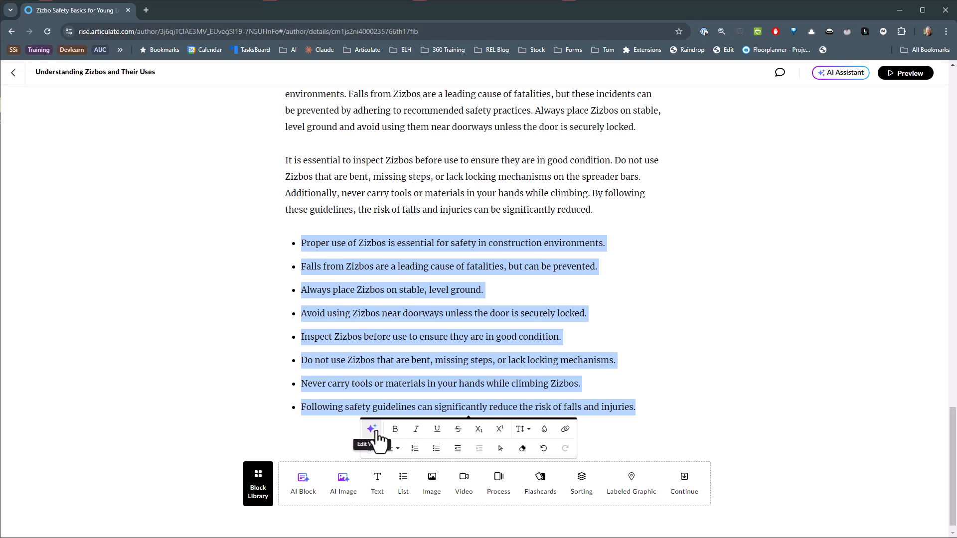
left_click(659, 290)
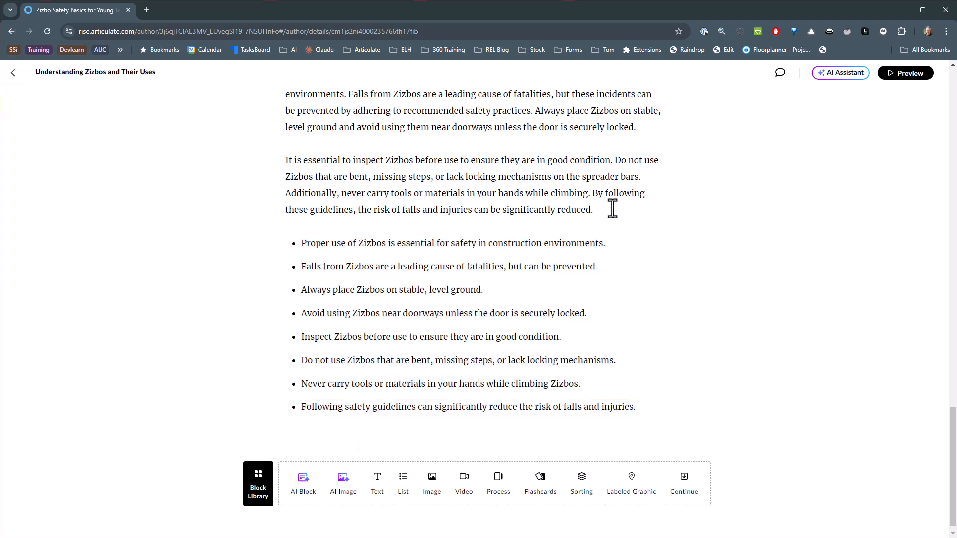
scroll(642, 229, "up", 5)
scroll(642, 229, "up", 2)
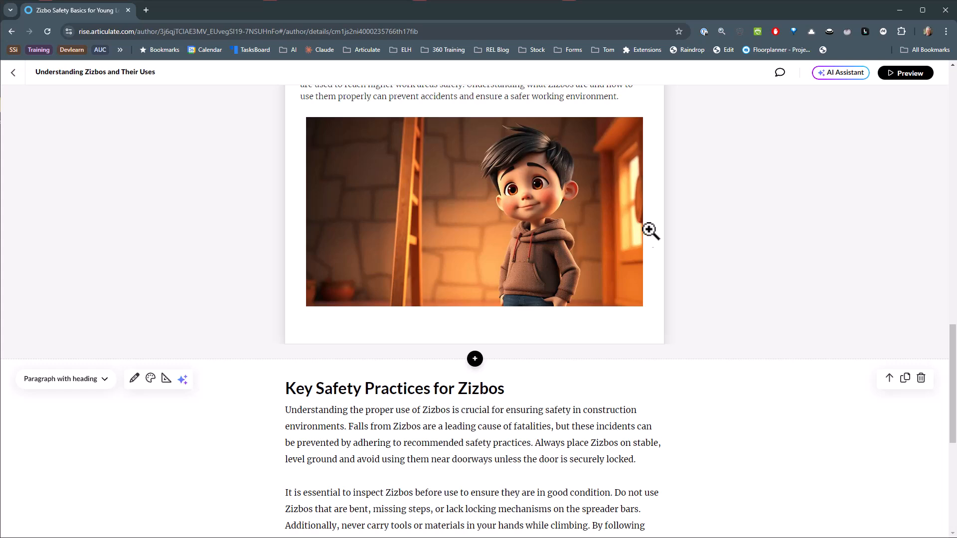
scroll(645, 228, "down", 3)
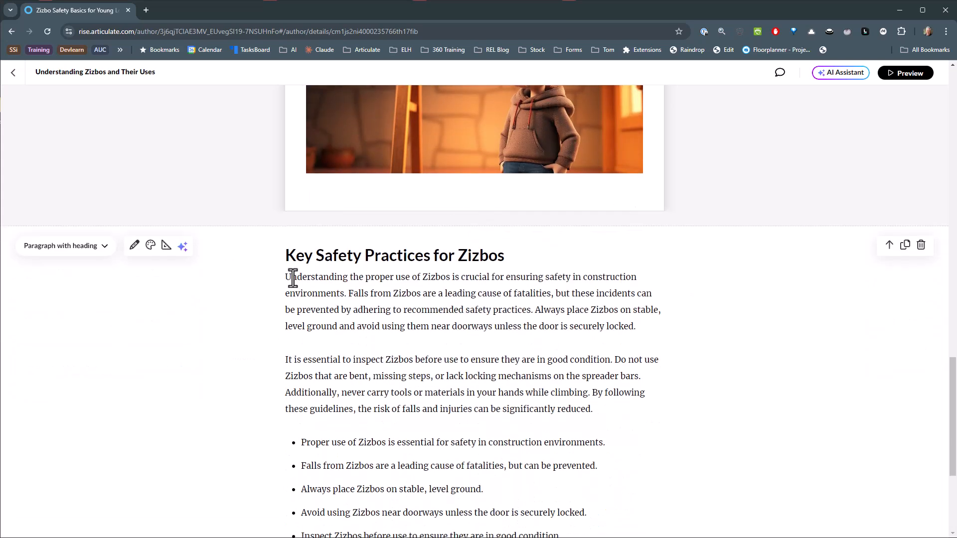
left_click_drag(284, 278, 593, 410)
left_click(343, 432)
scroll(337, 356, "down", 4)
scroll(338, 388, "down", 5)
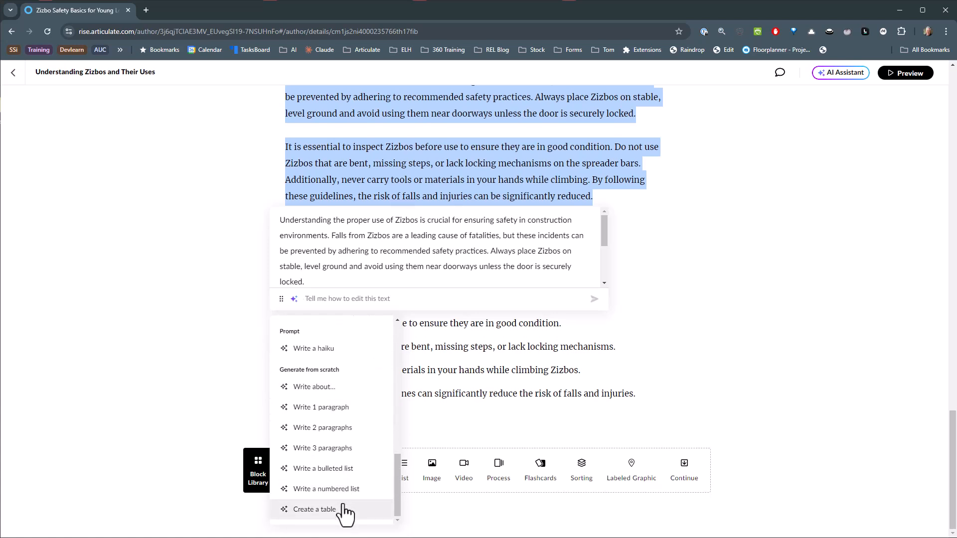
left_click(775, 313)
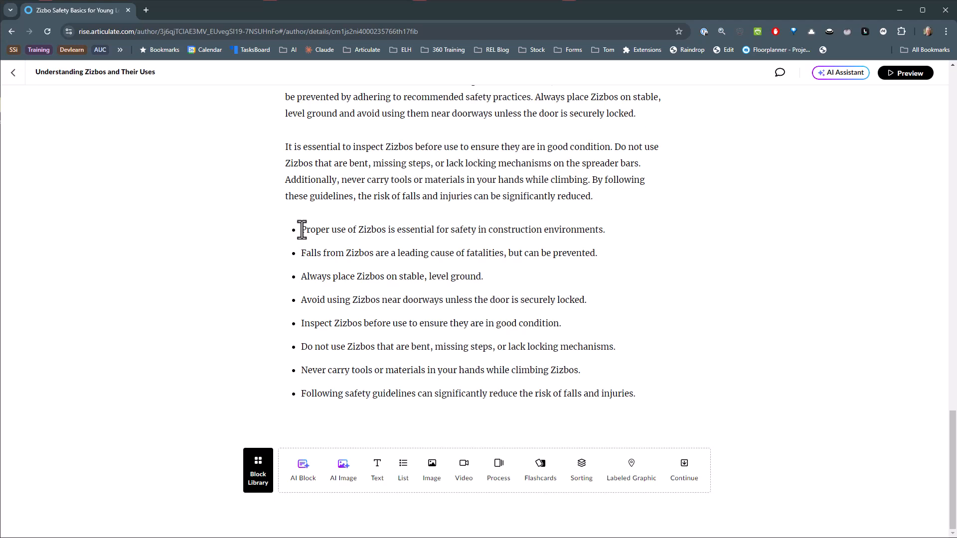
Generate an AI List block using the eight key takeaway bullets as its topic, accept the proposed outline, and insert it below the takeaways.
left_click_drag(302, 230, 634, 401)
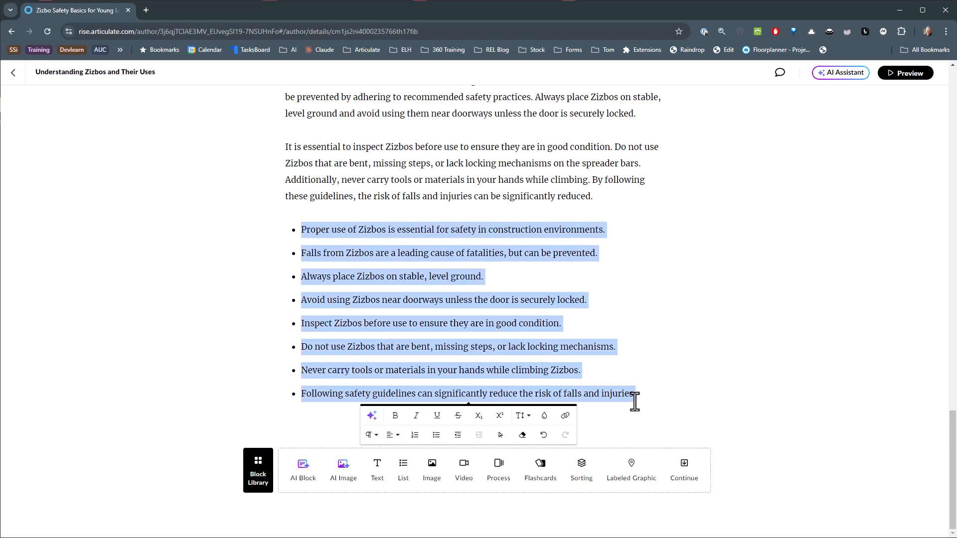
left_click(315, 478)
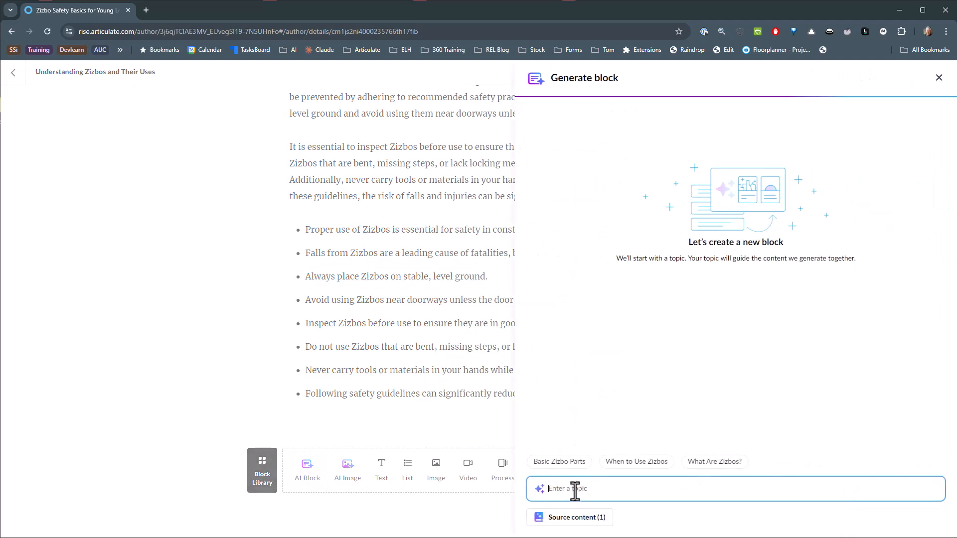
type("Following safety guidelines can significantly reduce the risk of falls and injuries.")
scroll(736, 480, "down", 1)
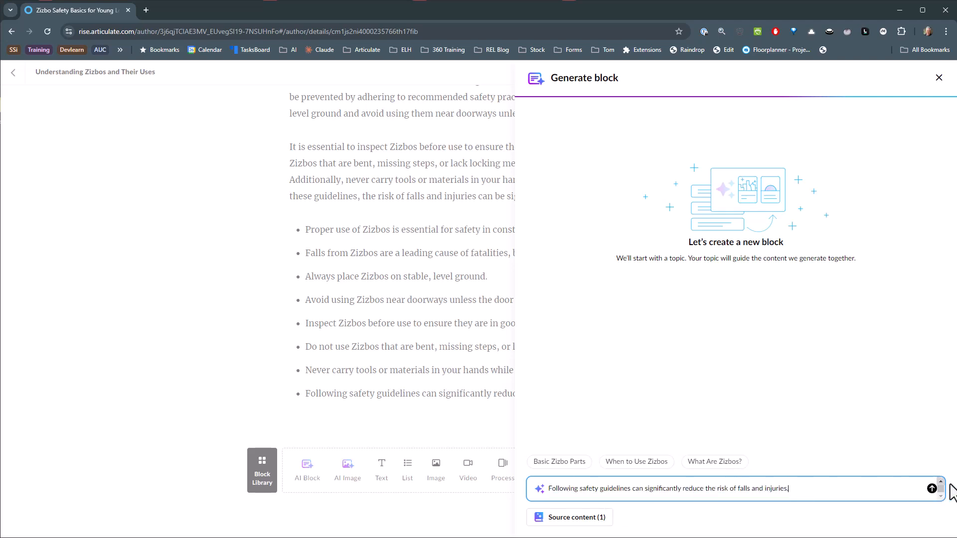
left_click(931, 489)
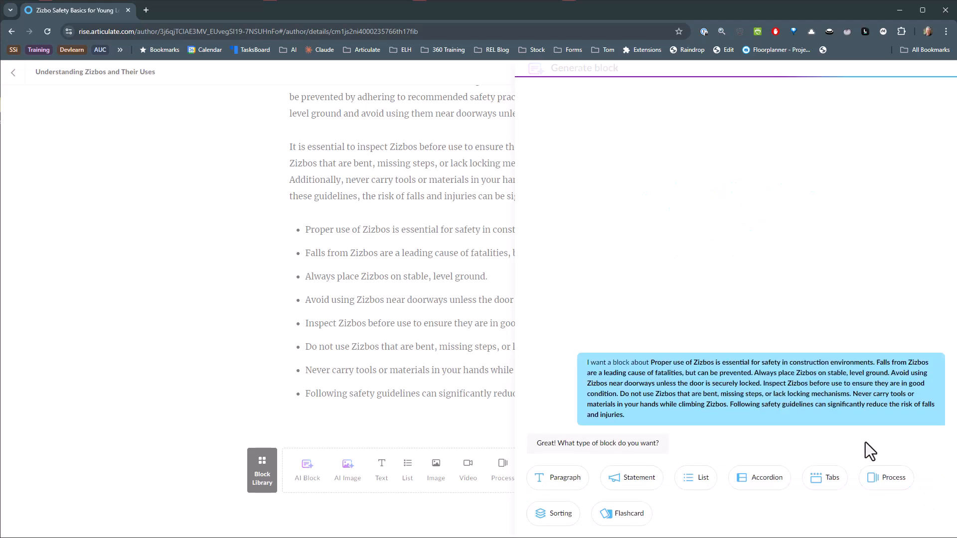
left_click(699, 477)
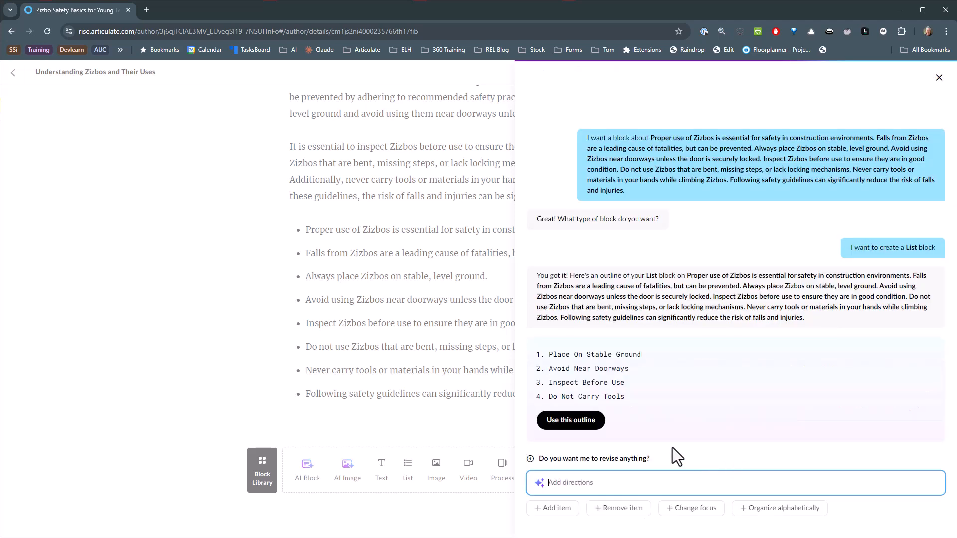
left_click(570, 420)
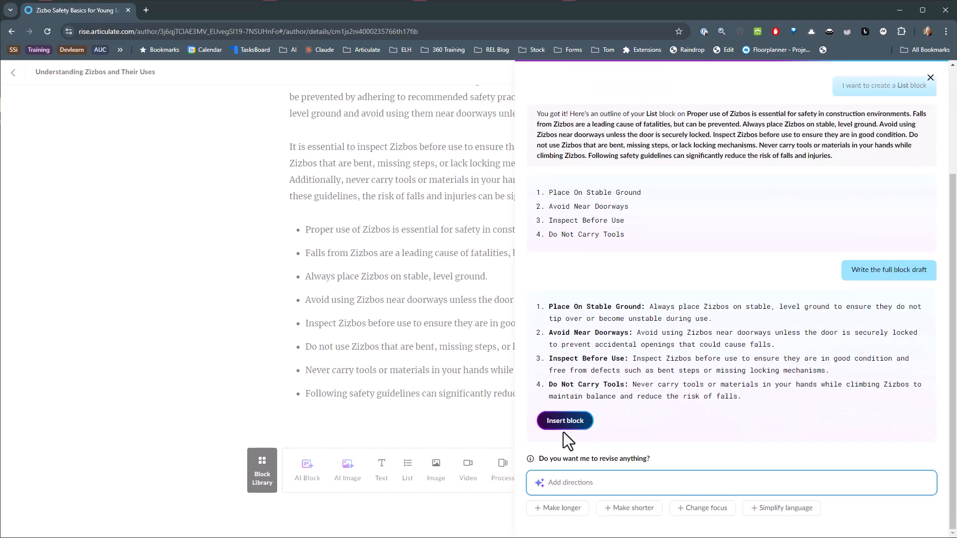
left_click(565, 424)
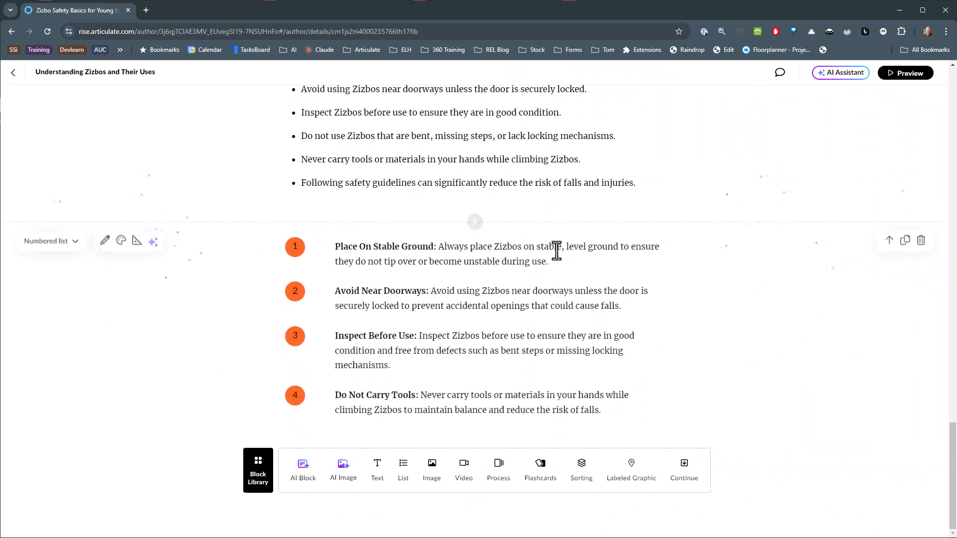